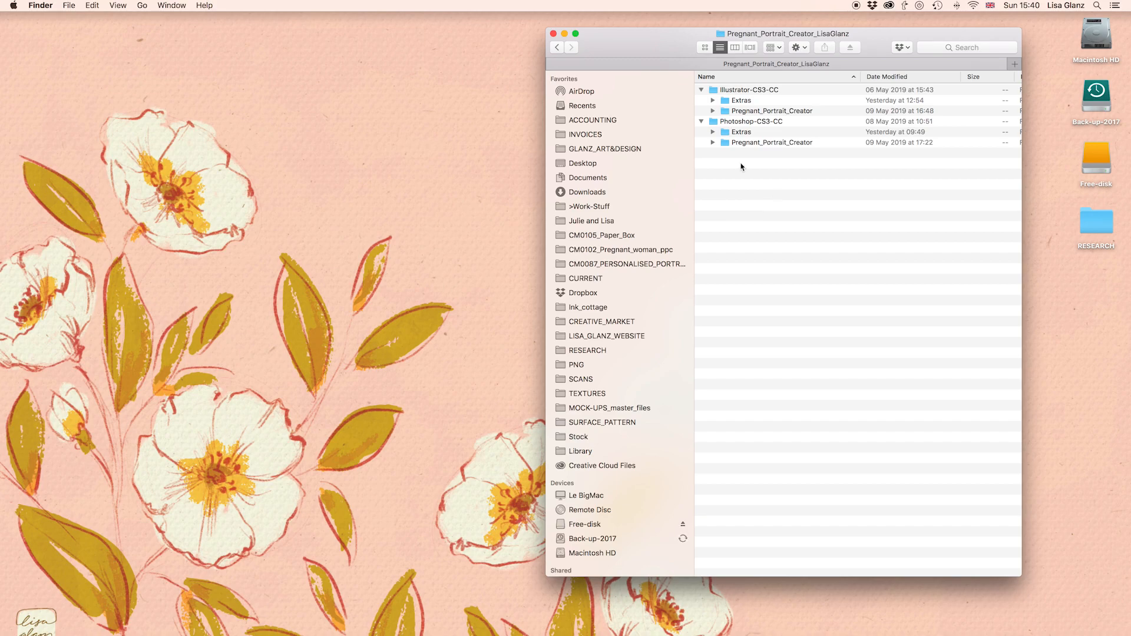
Expand the Pregnant_Portrait_Creator folder inside Illustrator-CS3-CC
left_click(713, 112)
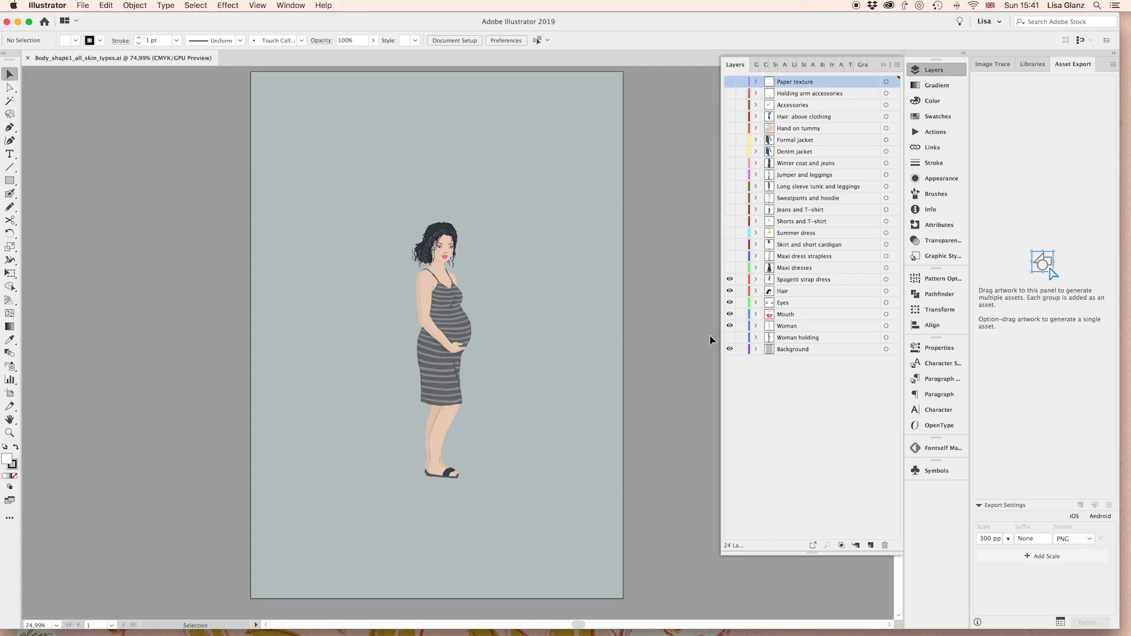
Preview the Woman holding layer in place of the Woman layer and switch back to Woman
left_click(729, 326)
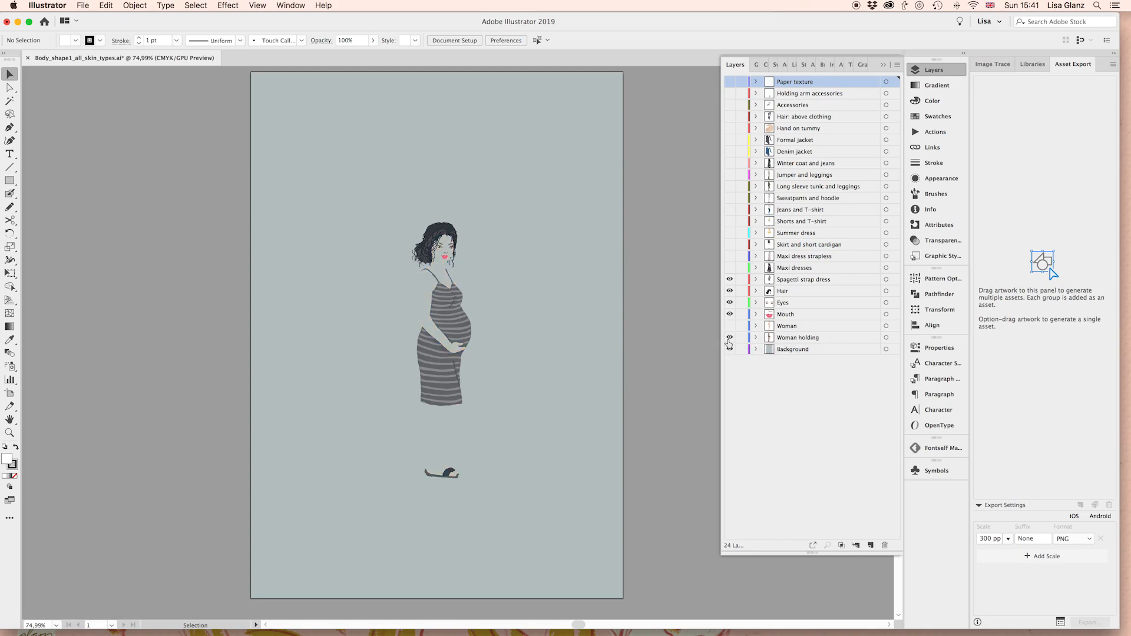
left_click(729, 337)
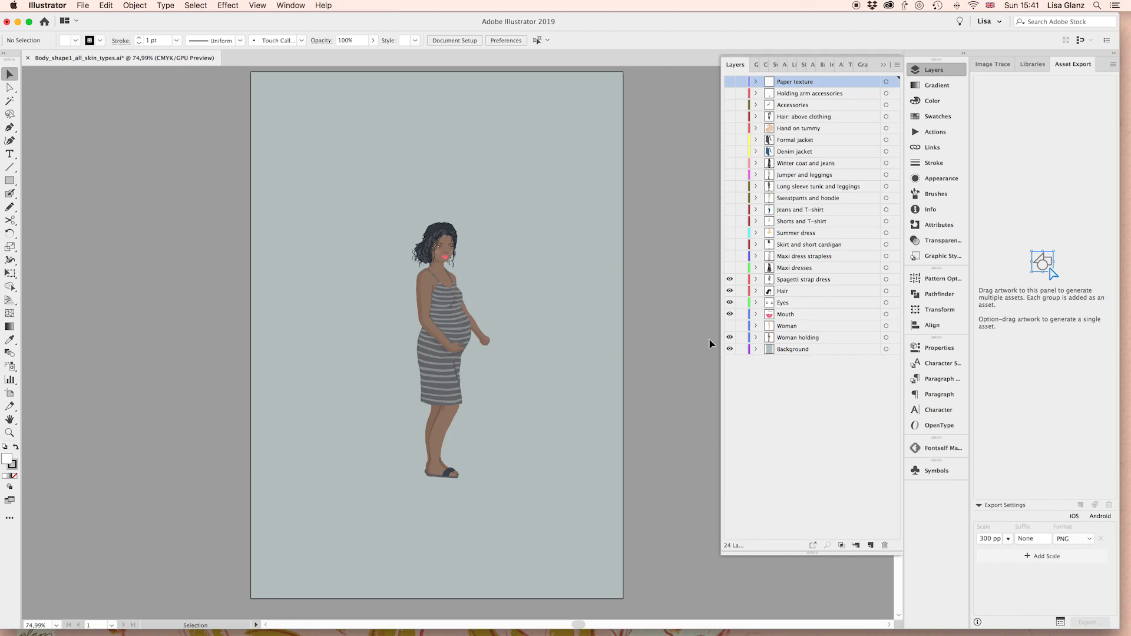
left_click(729, 326)
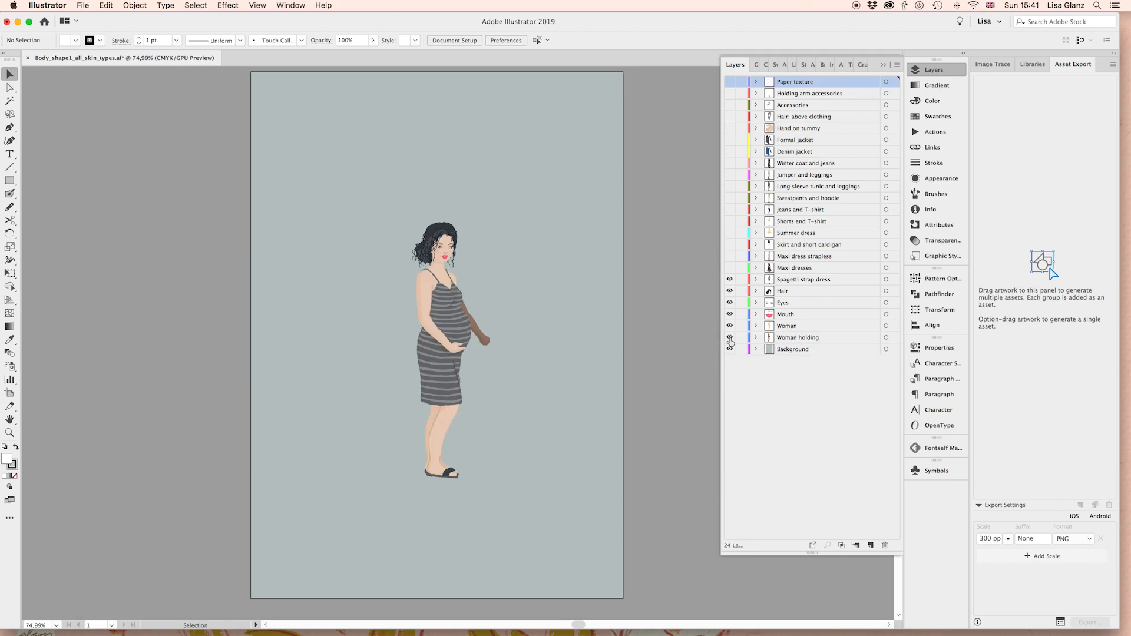
left_click(729, 338)
Preview Skin type 1 and Skin type 6 in the Woman layer and restore Skin type 2
left_click(757, 326)
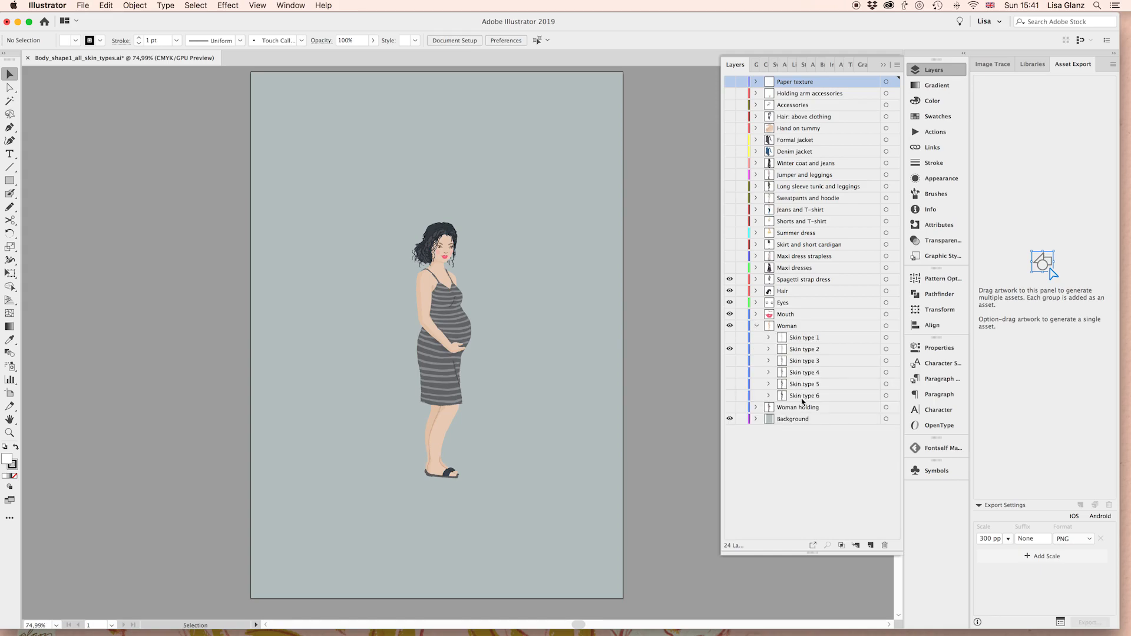
left_click(730, 338)
left_click(729, 338)
left_click(731, 397)
left_click(731, 350)
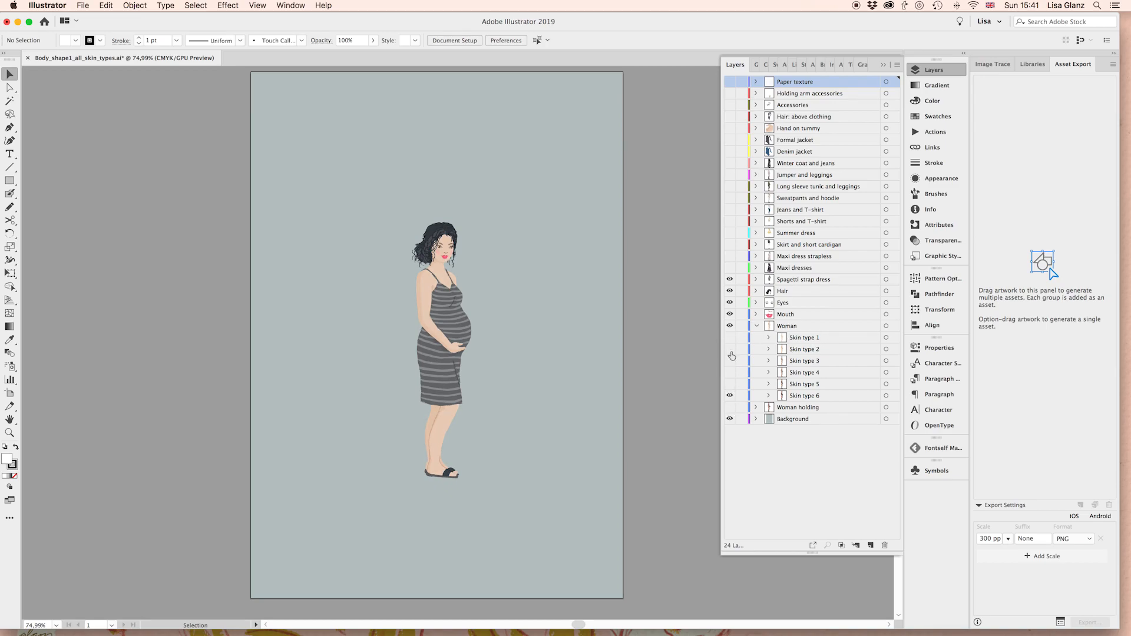
left_click(730, 396)
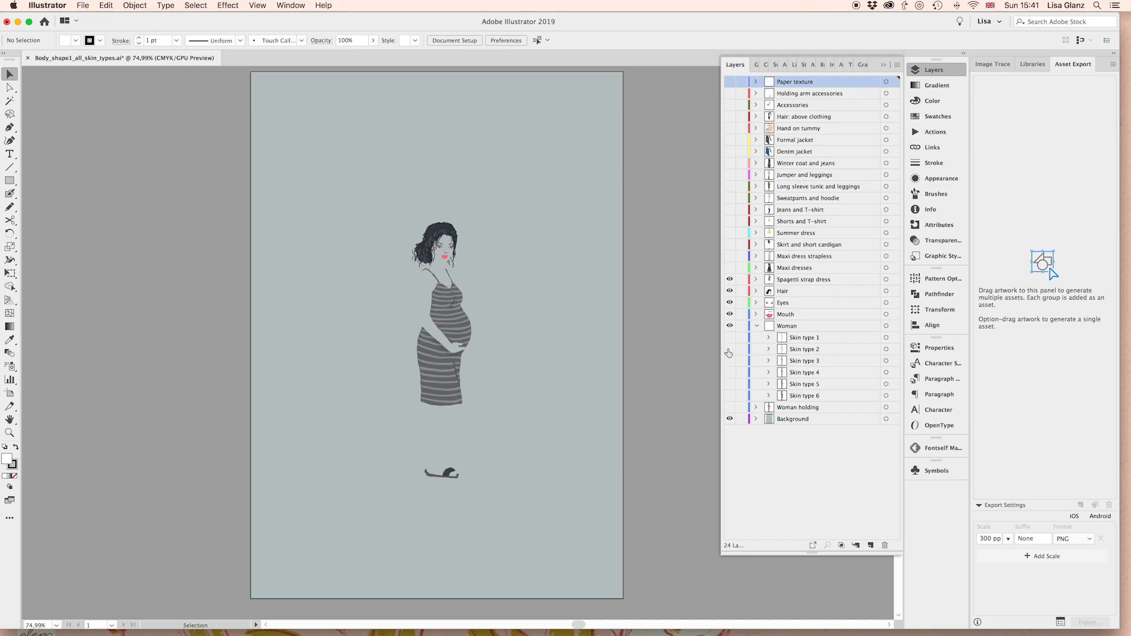
left_click(729, 350)
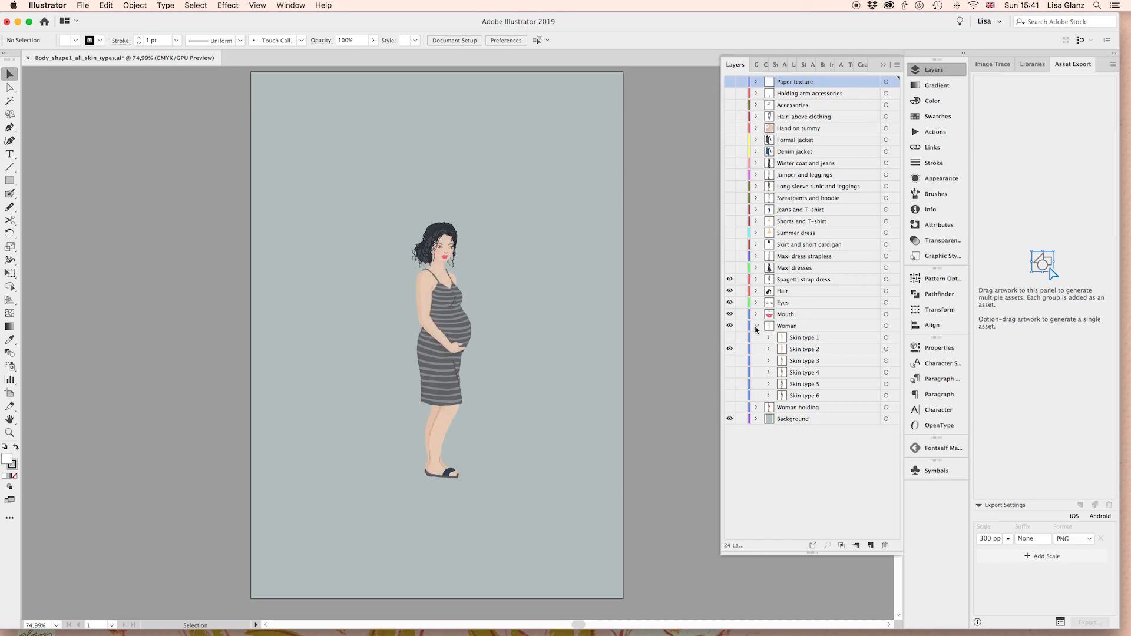
left_click(757, 327)
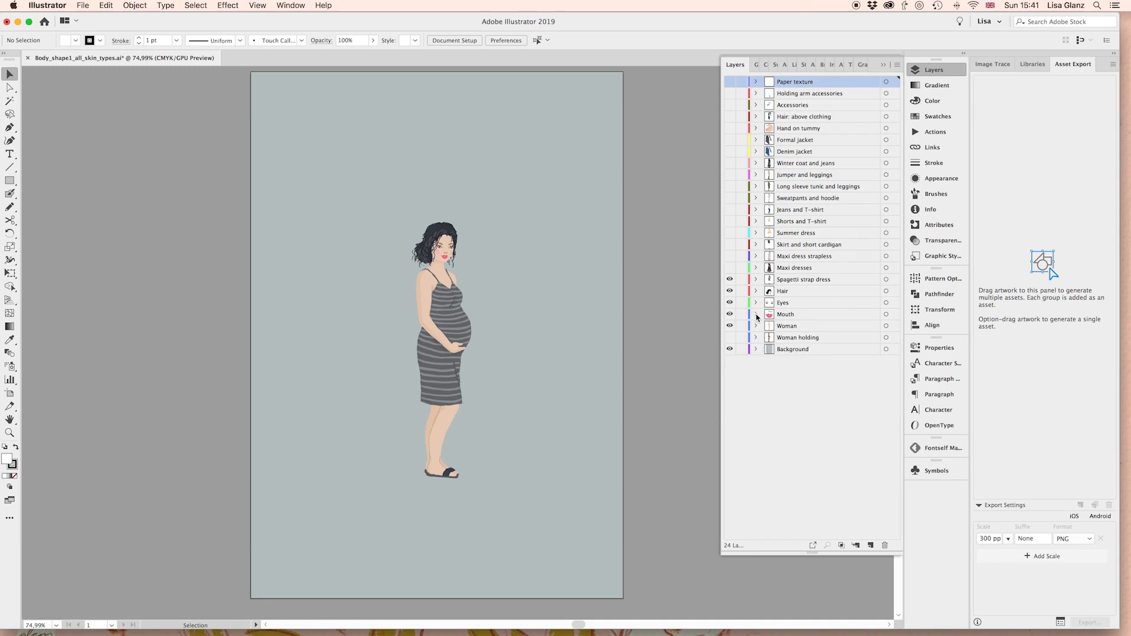
Preview Lips 1 instead of Lips 2 in the Mouth layer and switch back to Lips 2
left_click(757, 316)
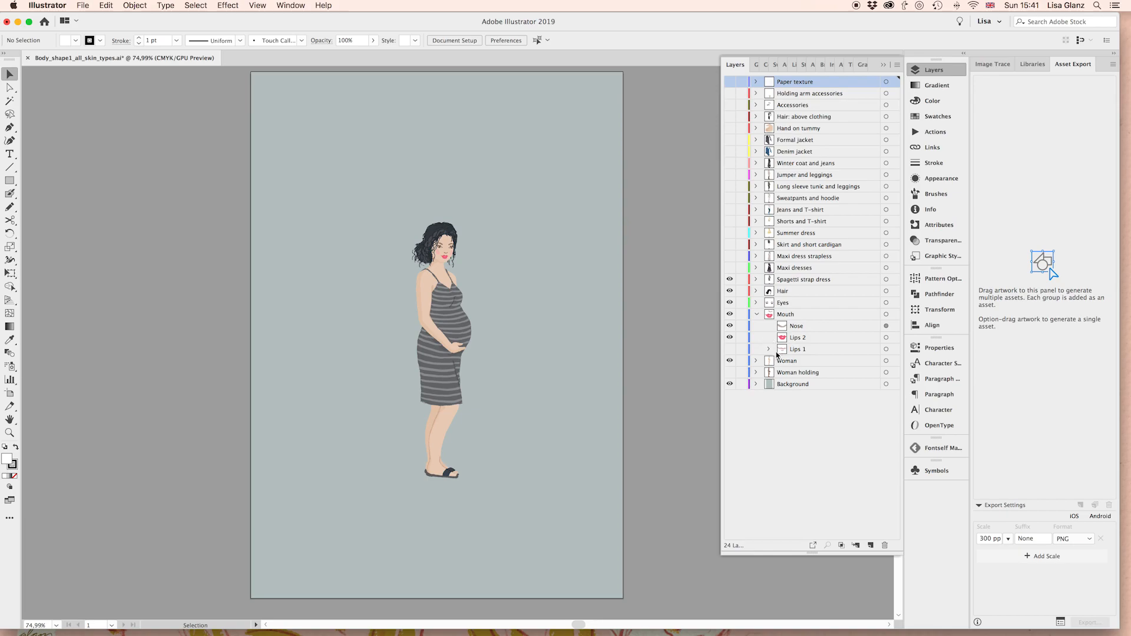
left_click(730, 338)
left_click(729, 349)
scroll(496, 284, "up", 2)
left_click_drag(452, 266, 519, 269)
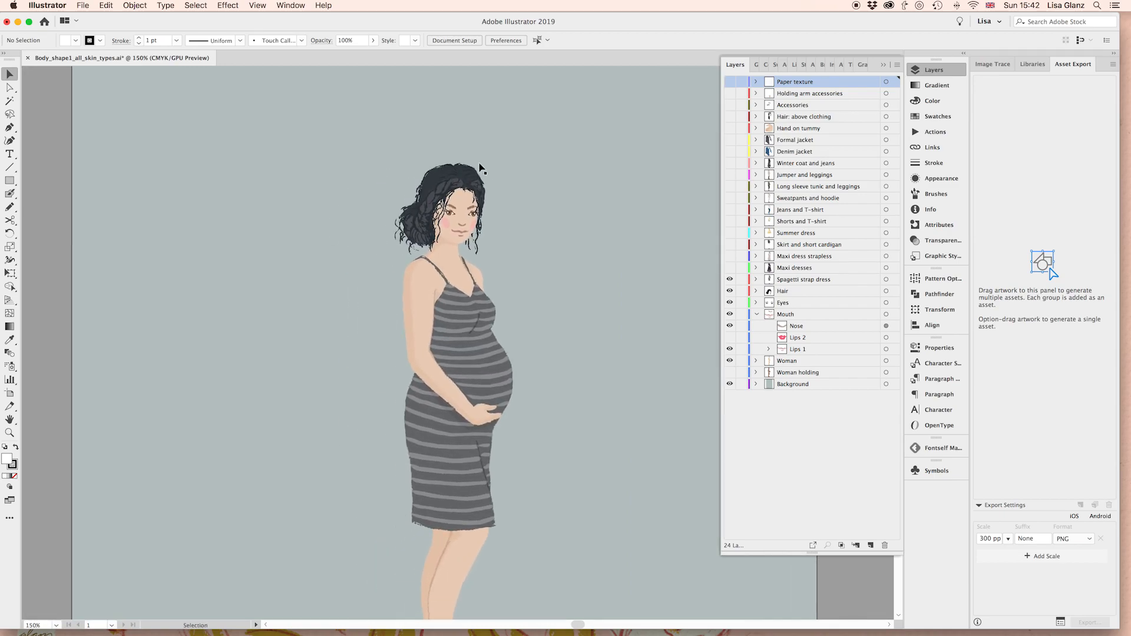
left_click(729, 337)
left_click(730, 349)
left_click(757, 314)
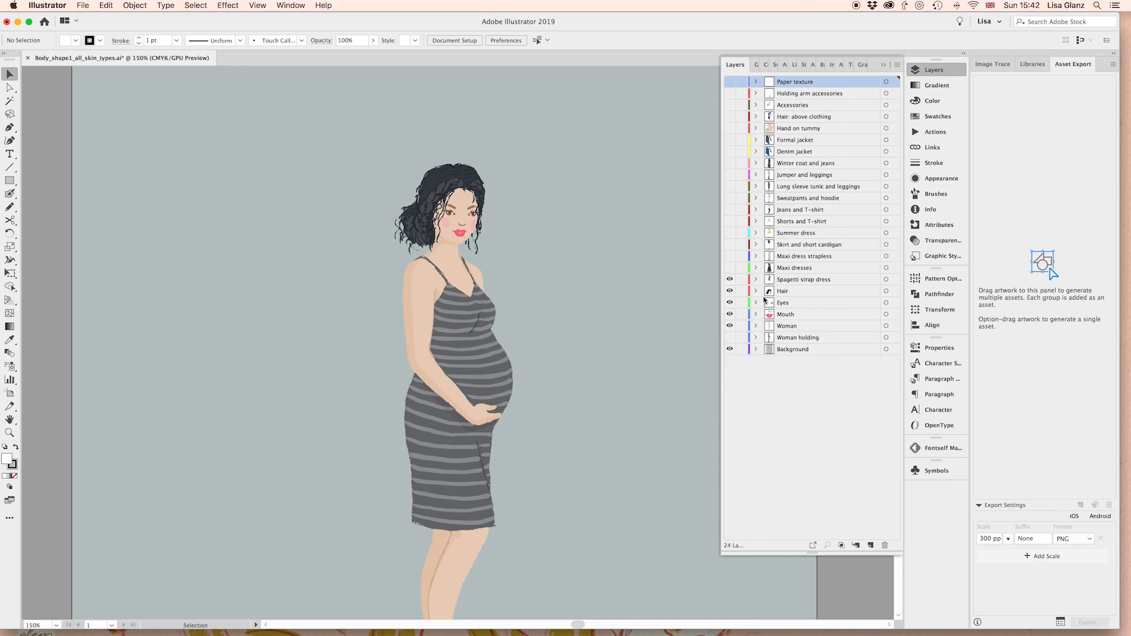
Replace Eyebrows 6 with Eyebrows 1 in the Eyes layer after previewing Eyebrows 3 and Eyebrows 2
left_click(757, 302)
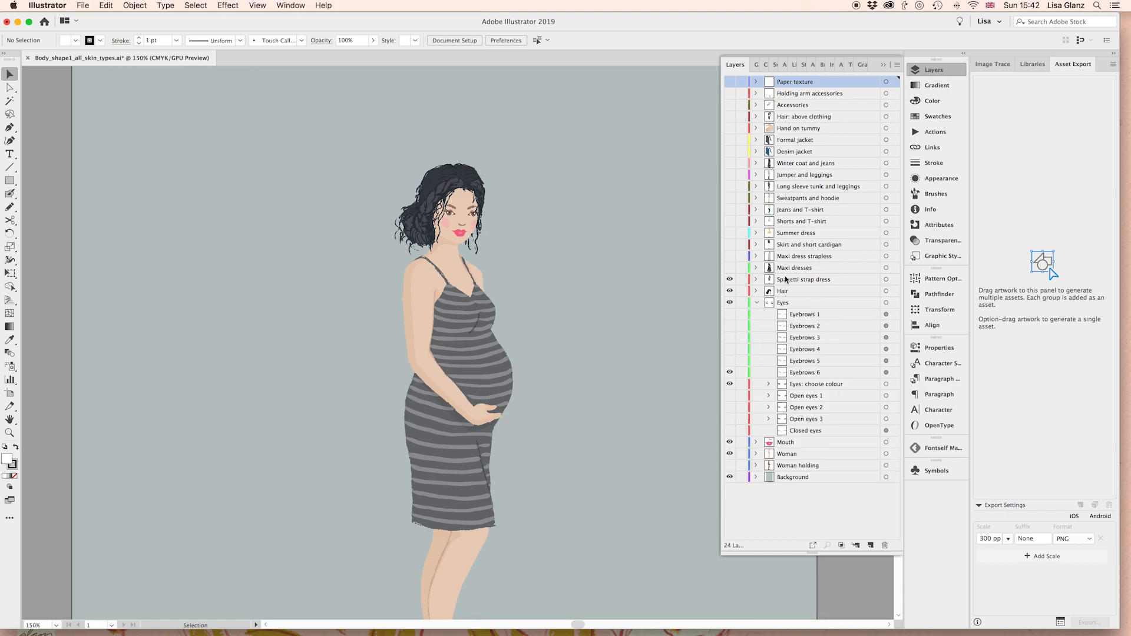
left_click(730, 373)
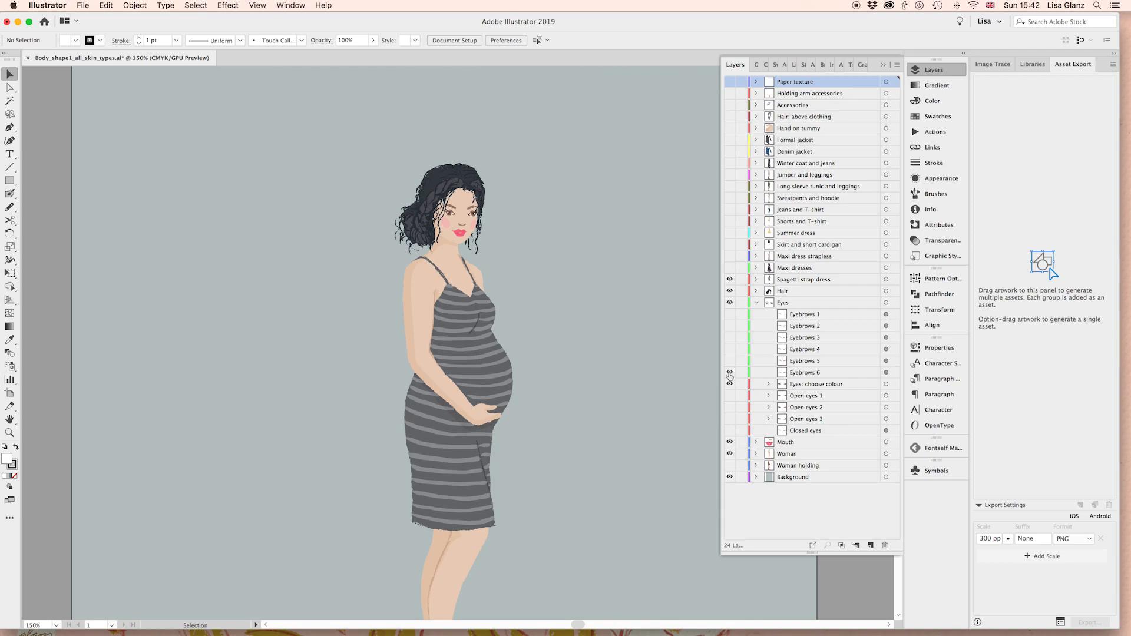
left_click(731, 339)
left_click(730, 339)
left_click(730, 327)
left_click(729, 326)
left_click(730, 314)
Examine the colour options under Eyes: choose colour and collapse the Eyes layer
left_click(768, 385)
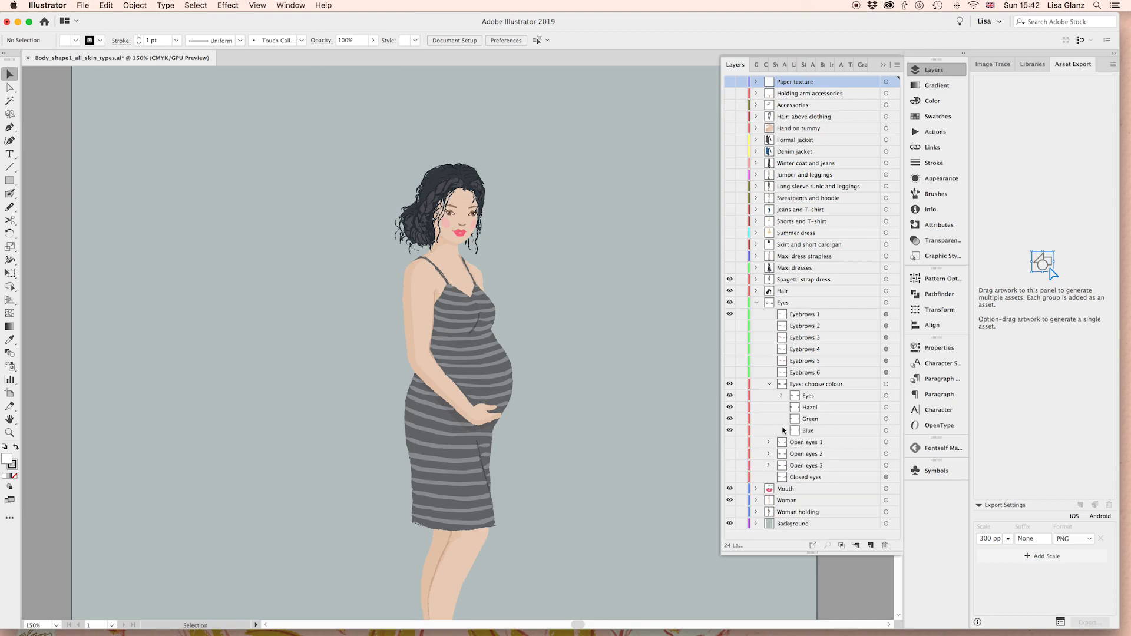
left_click(770, 384)
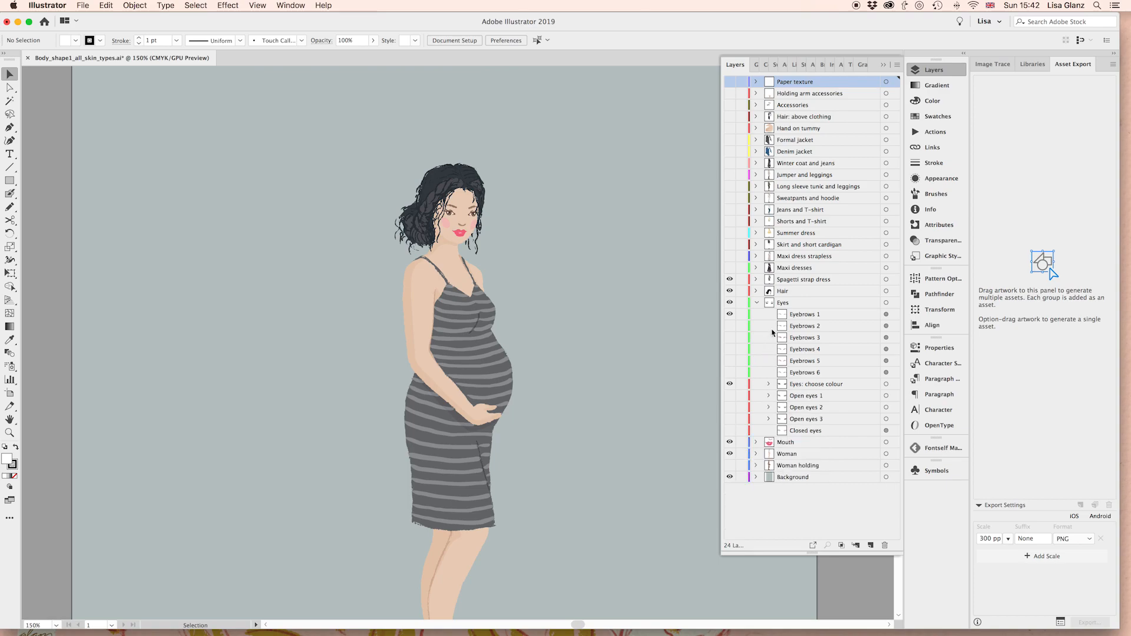
left_click(757, 303)
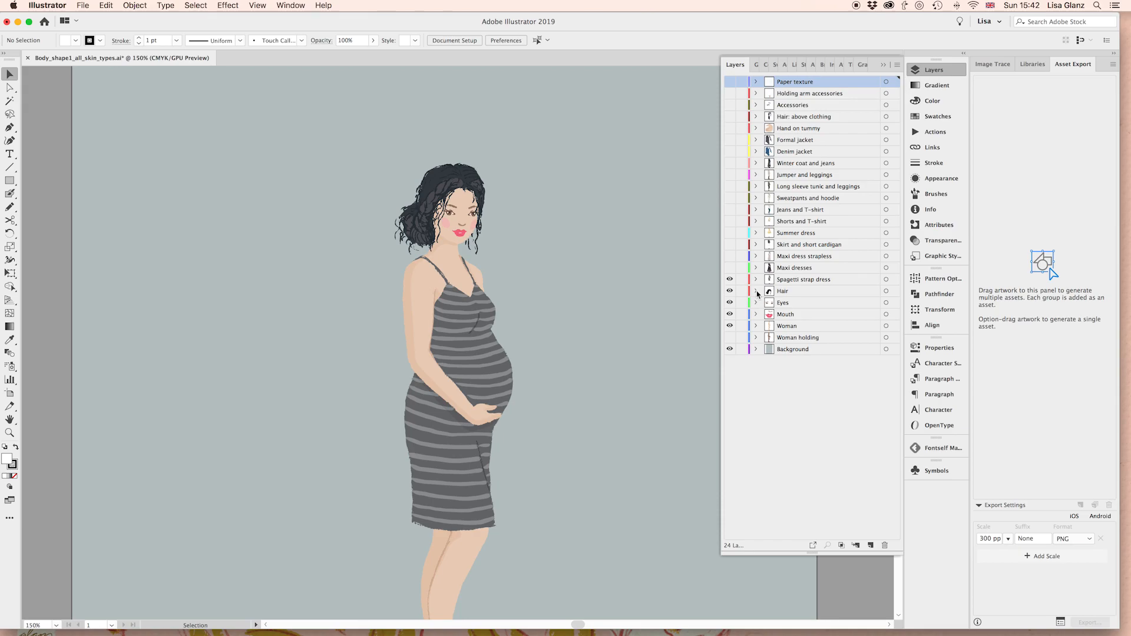
Preview the Hair: above clothing layer in place of the Hair layer and return to the Loose braids bun hairstyle
left_click(757, 292)
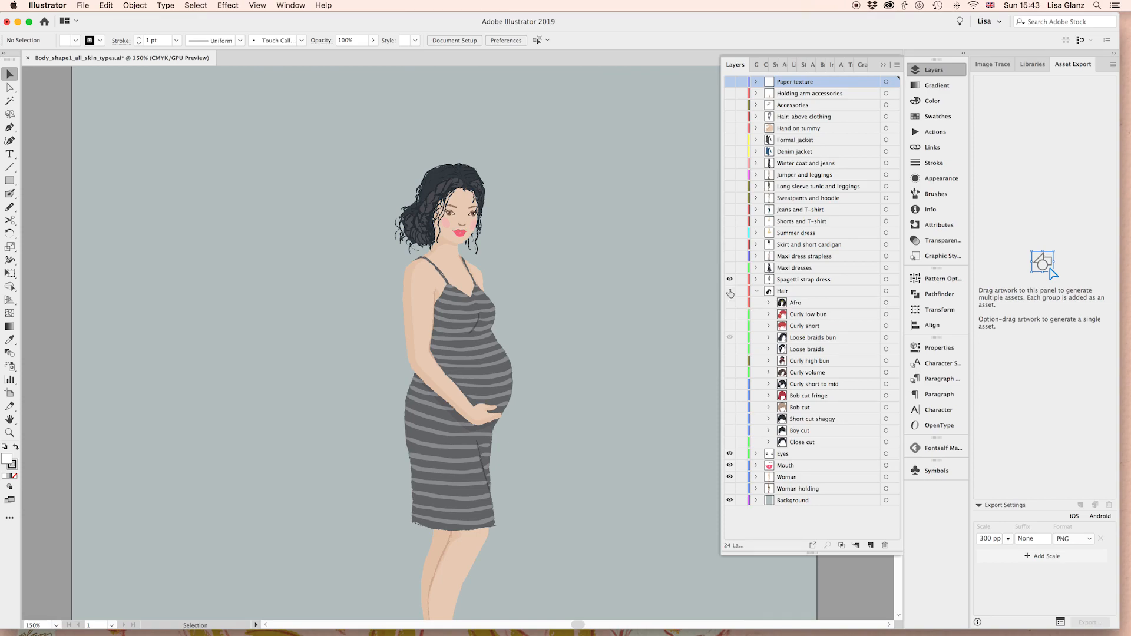
left_click(730, 292)
left_click(729, 116)
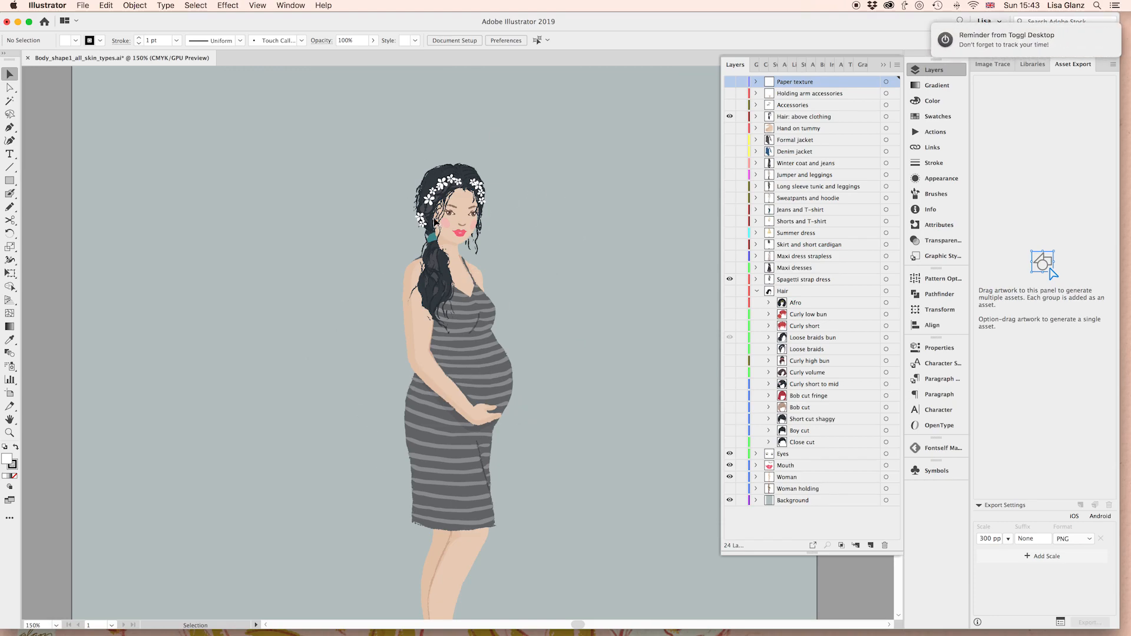
left_click(937, 27)
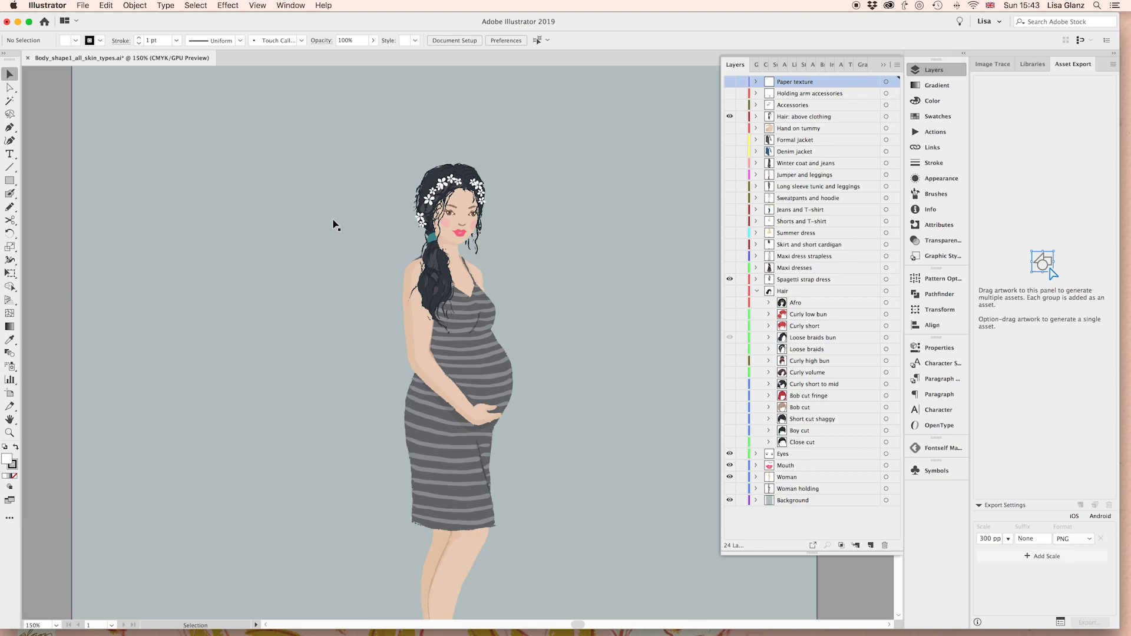
left_click(729, 119)
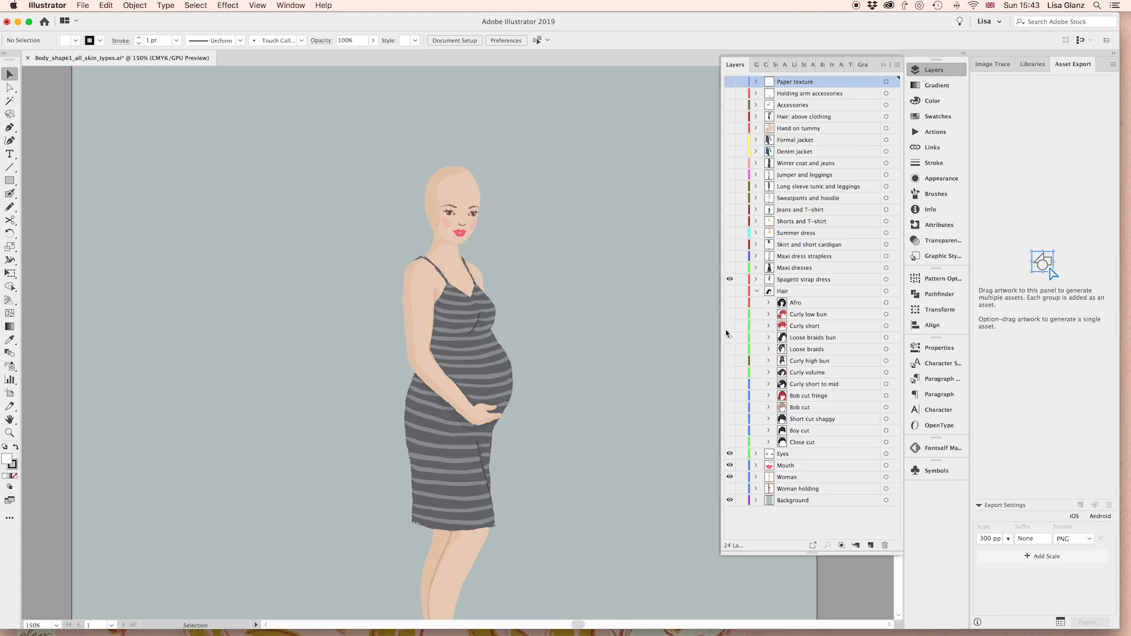
left_click(730, 337)
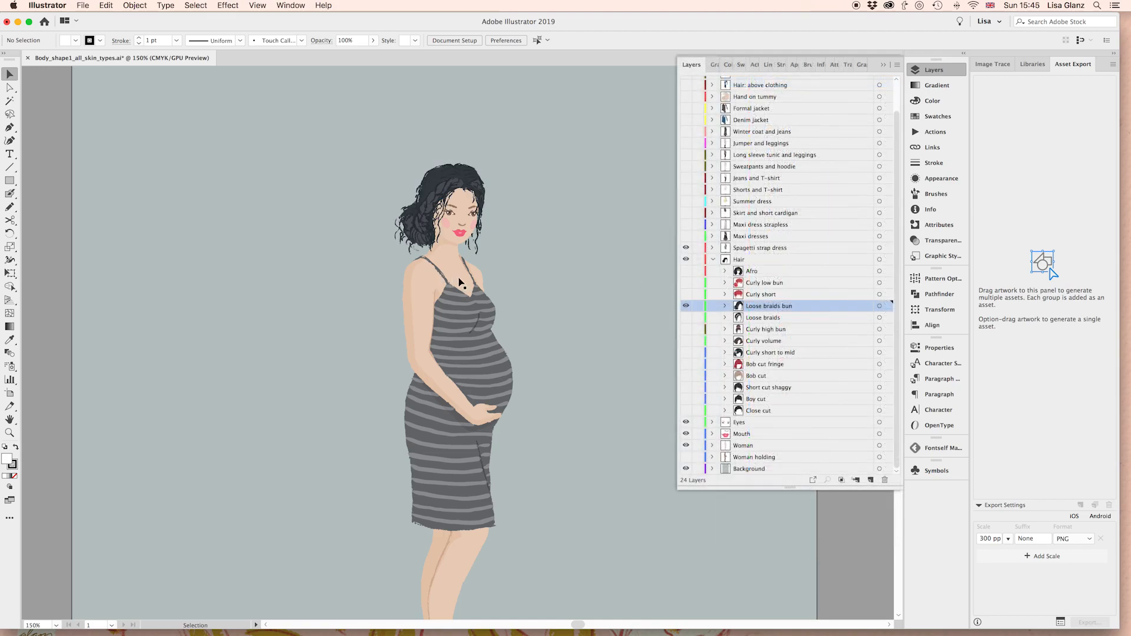
Preview the Blonde colour for the Loose braids bun, restore Black and collapse the Hair layer
left_click(725, 306)
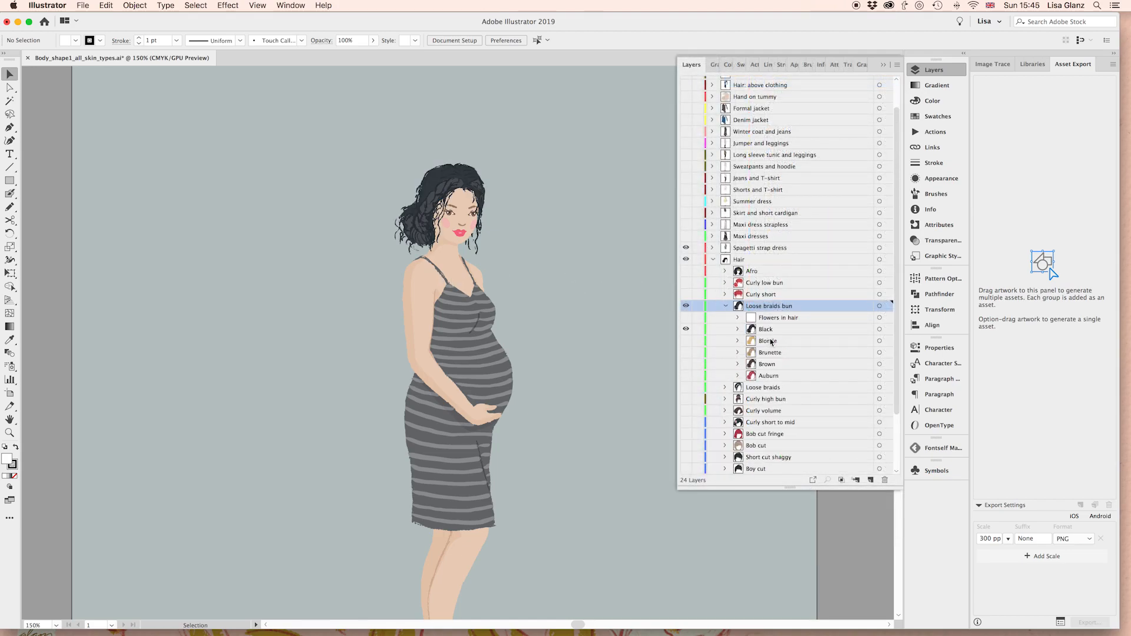
left_click(686, 329)
left_click(685, 341)
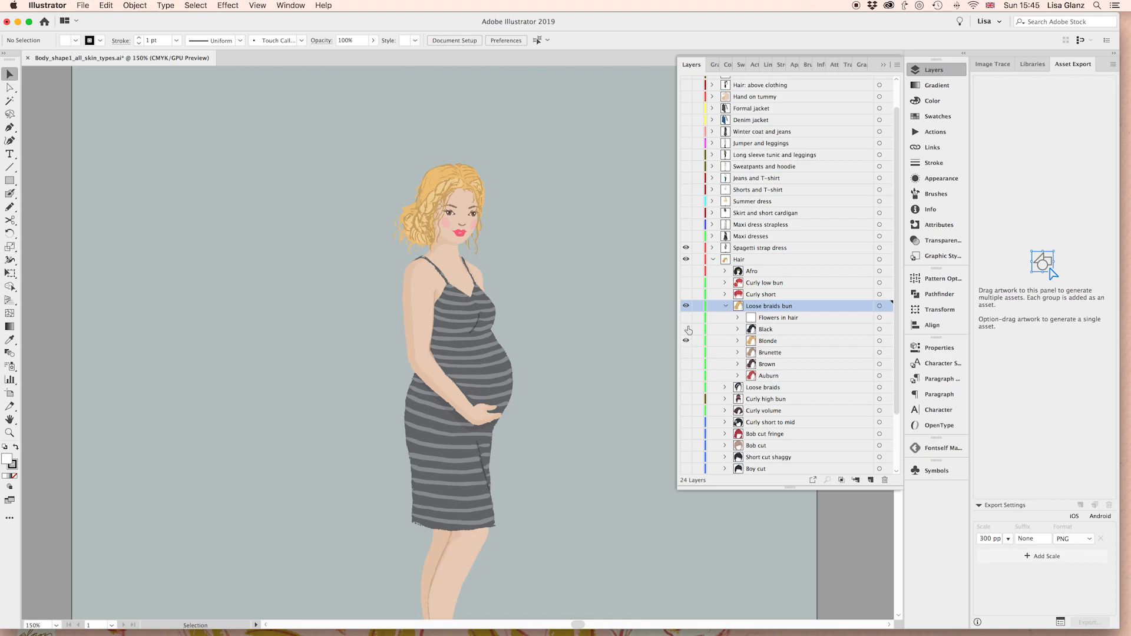
left_click(685, 329)
left_click(686, 341)
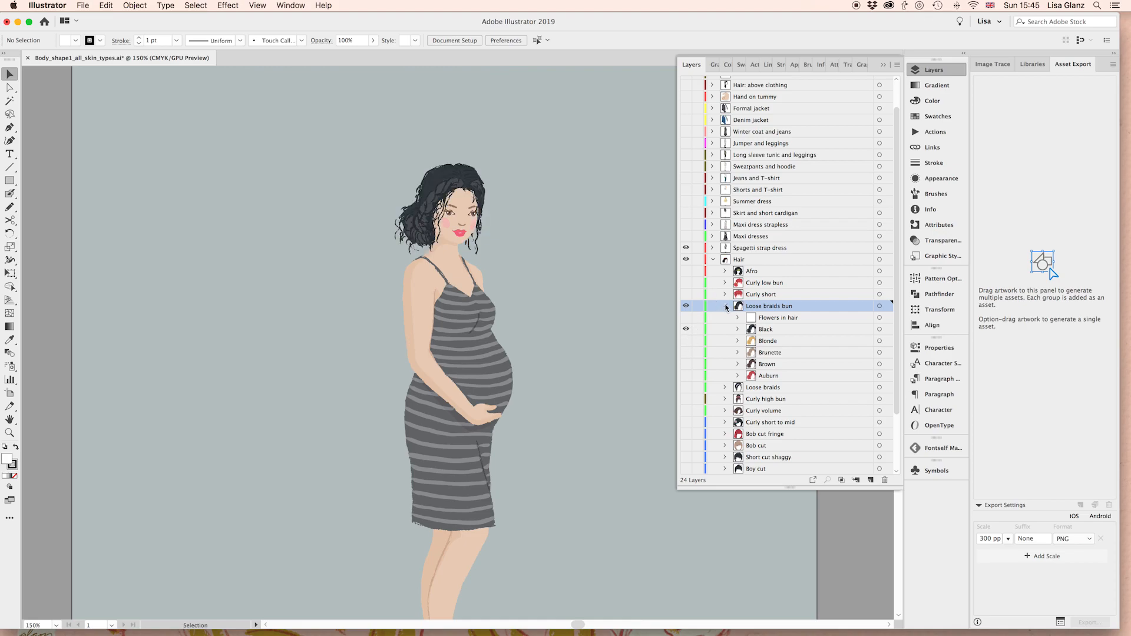
left_click(726, 306)
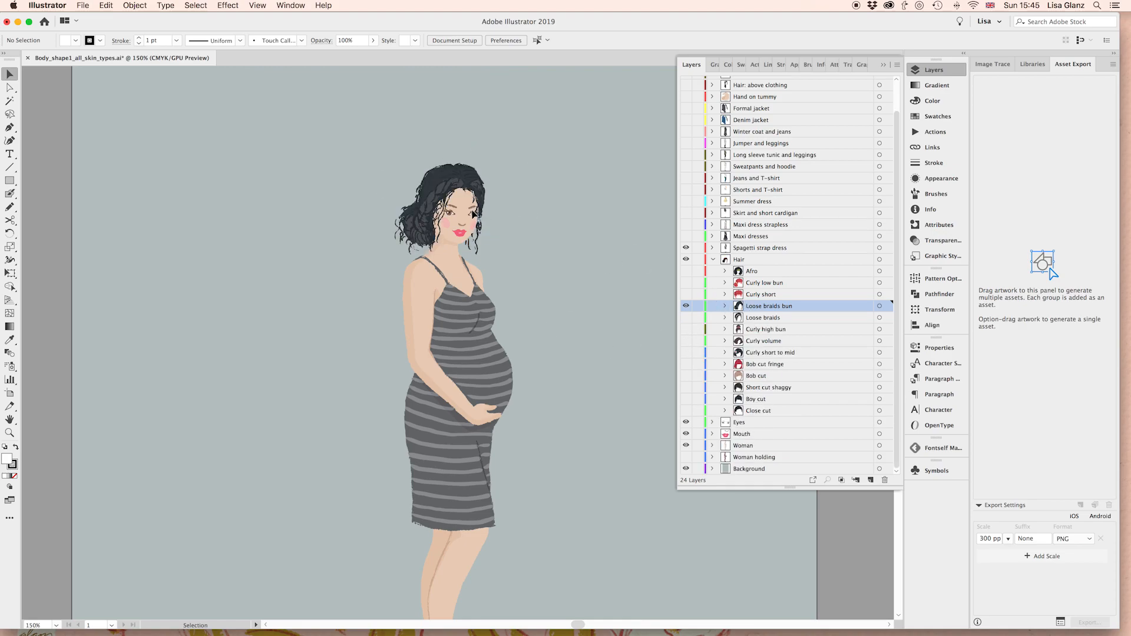
left_click(714, 260)
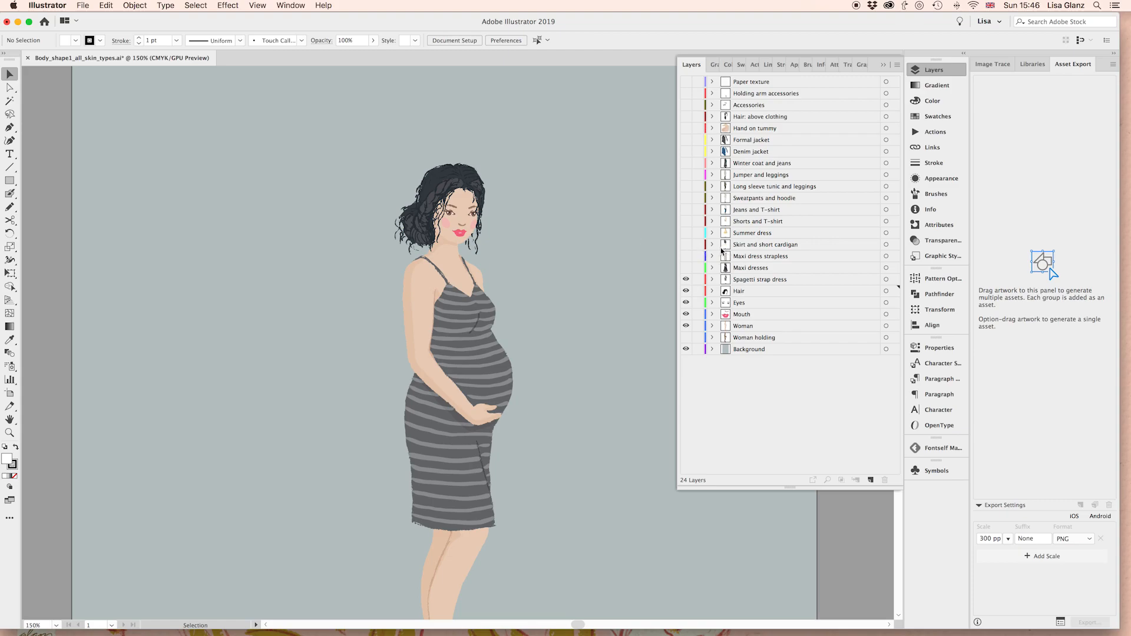
Preview the Maxi dresses, Maxi dress strapless, and Skirt and short cardigan outfits, and switch back to the Spagetti strap dress
left_click(713, 280)
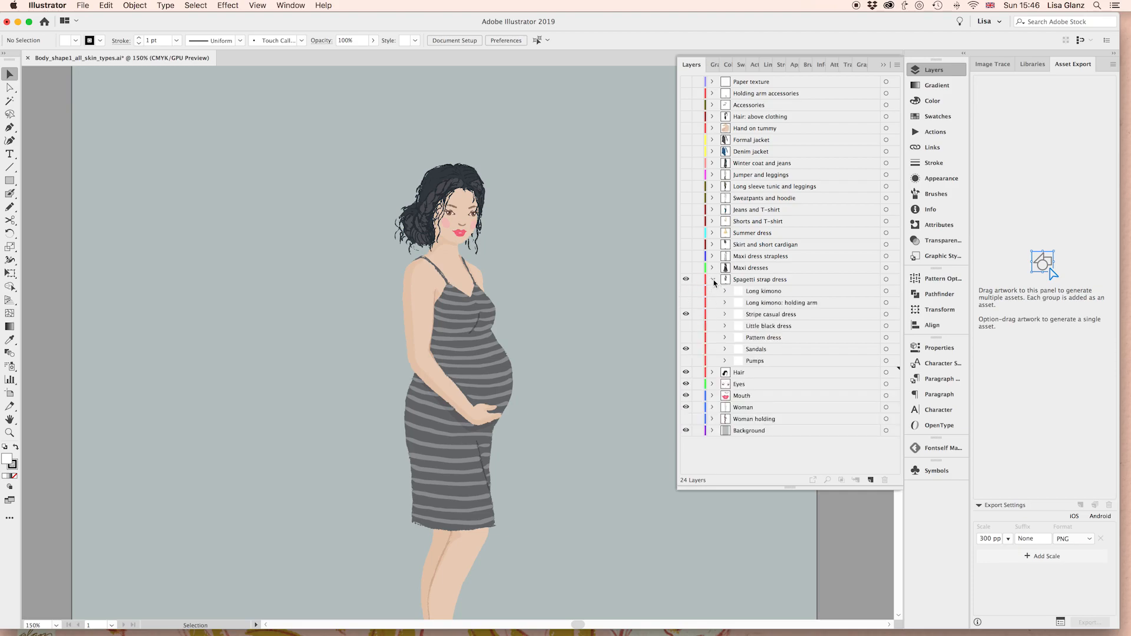
left_click(713, 280)
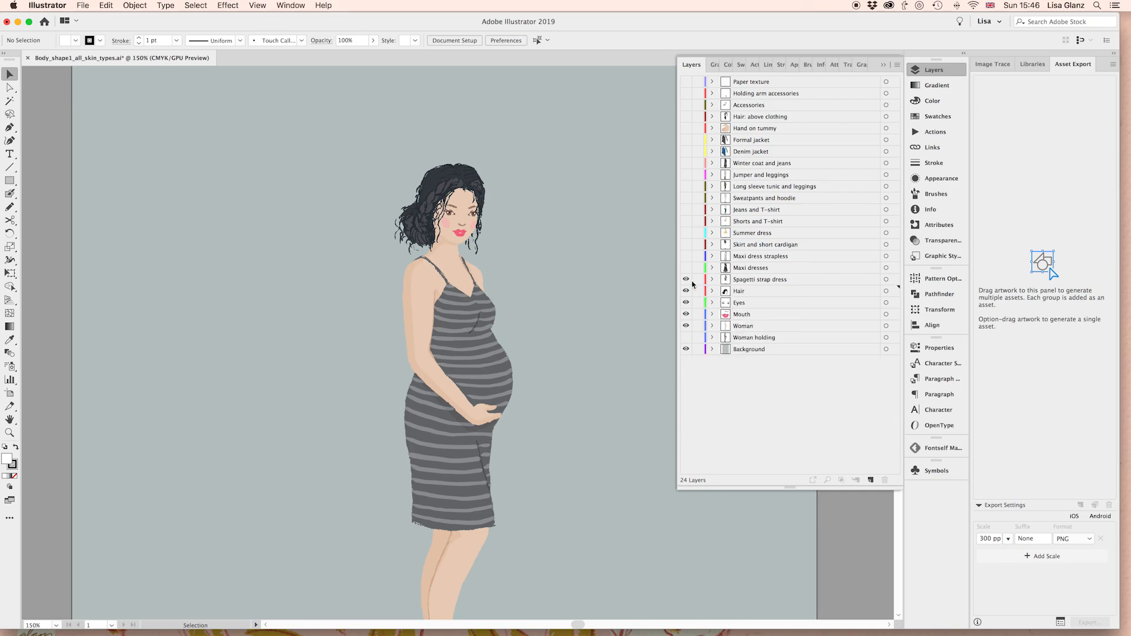
left_click(686, 279)
left_click(686, 268)
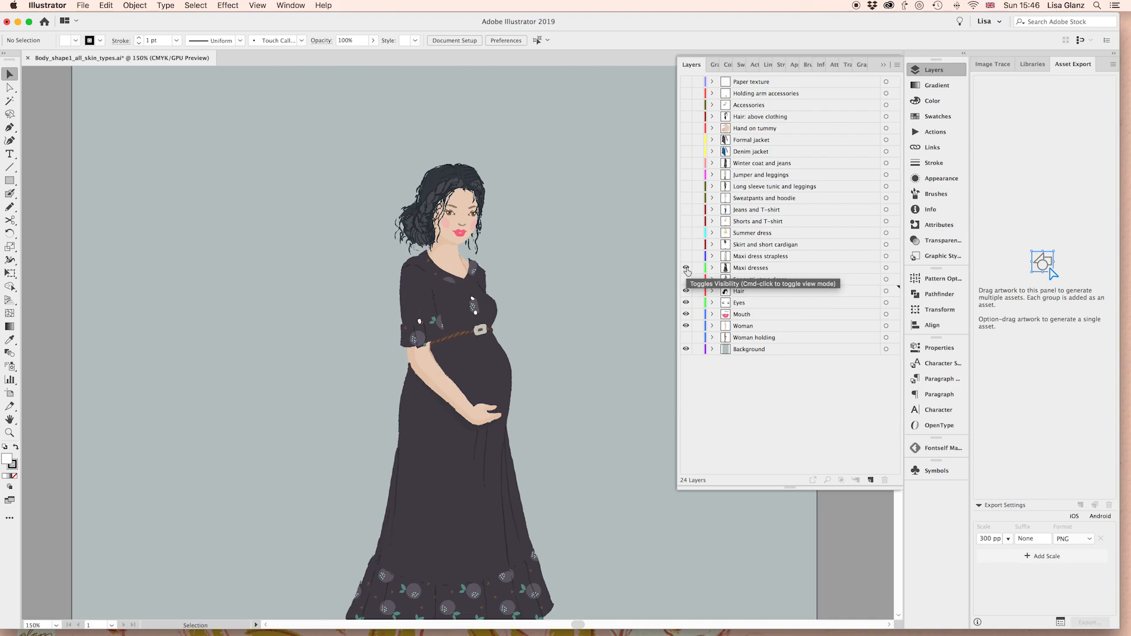
left_click(686, 269)
left_click(686, 256)
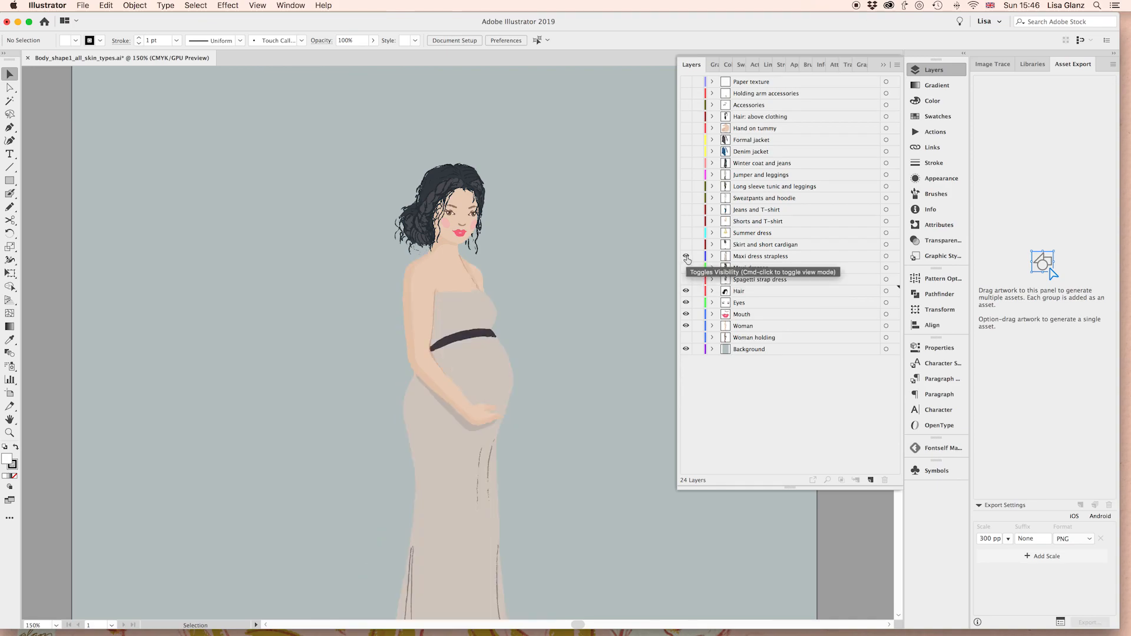
left_click(686, 256)
left_click(686, 245)
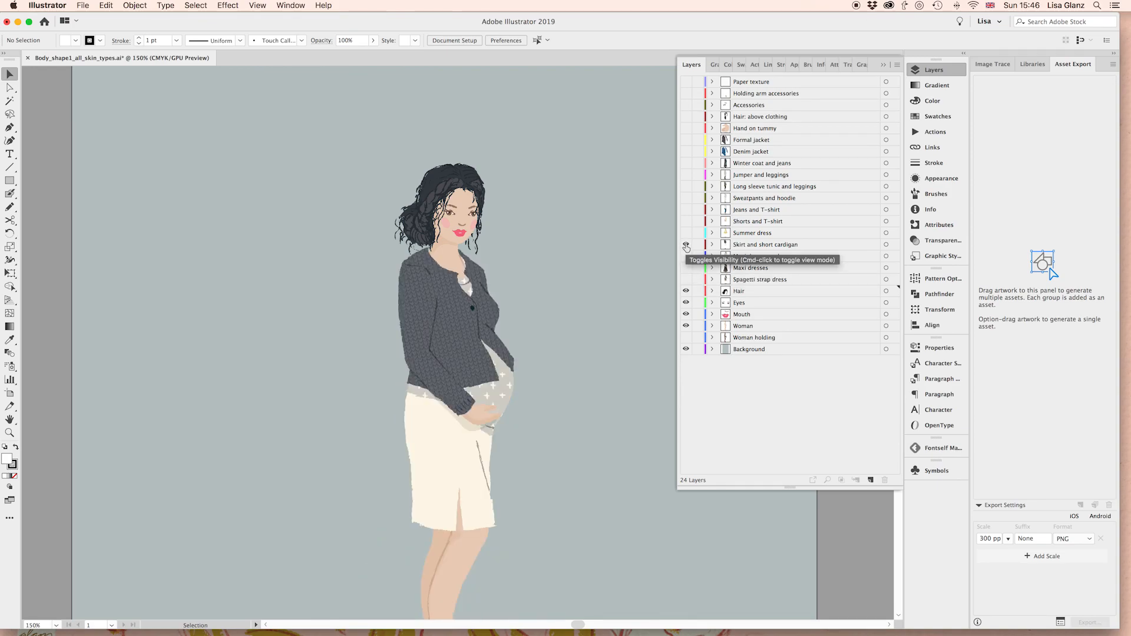
left_click(685, 244)
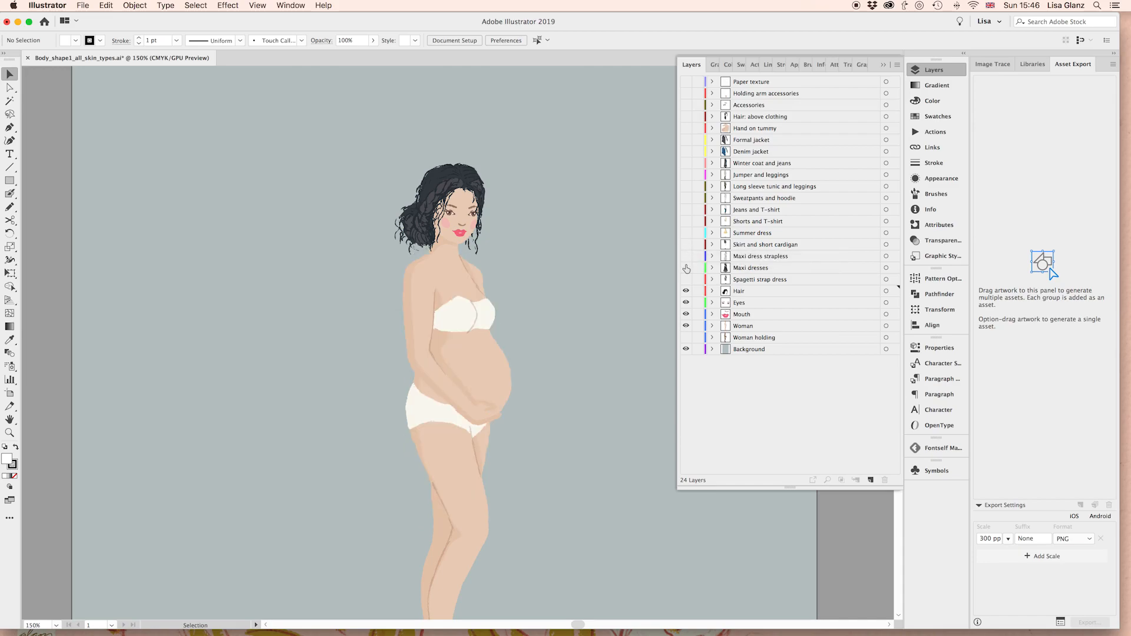
left_click(686, 280)
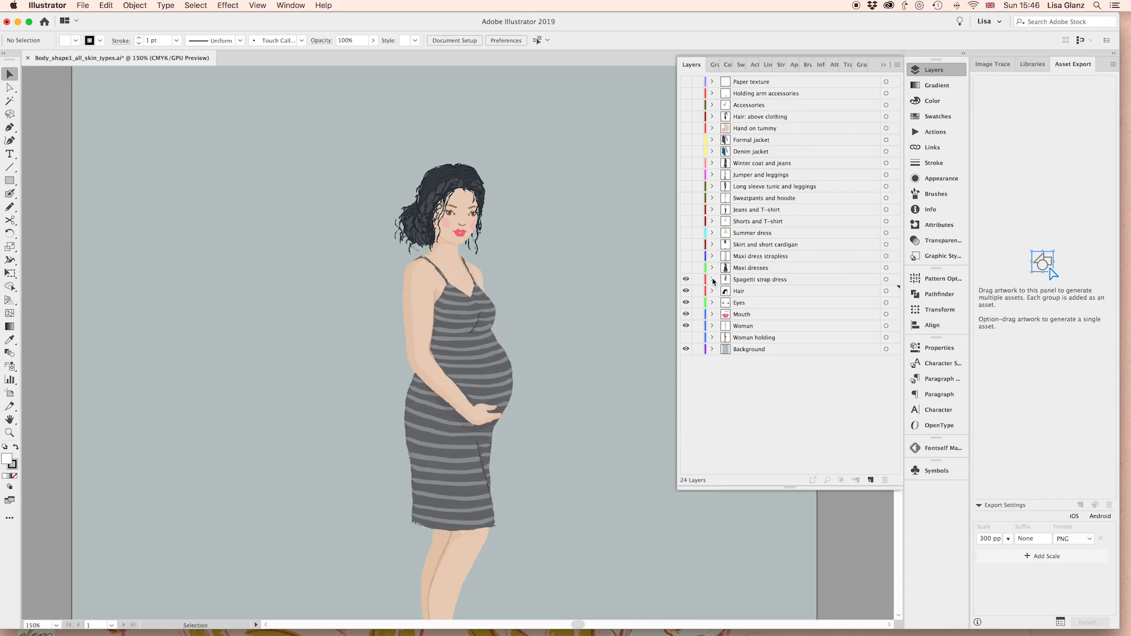
Preview the Little black dress and Pattern dress in the Spagetti strap dress layer, restore the Stripe casual dress and collapse the layer
left_click(712, 280)
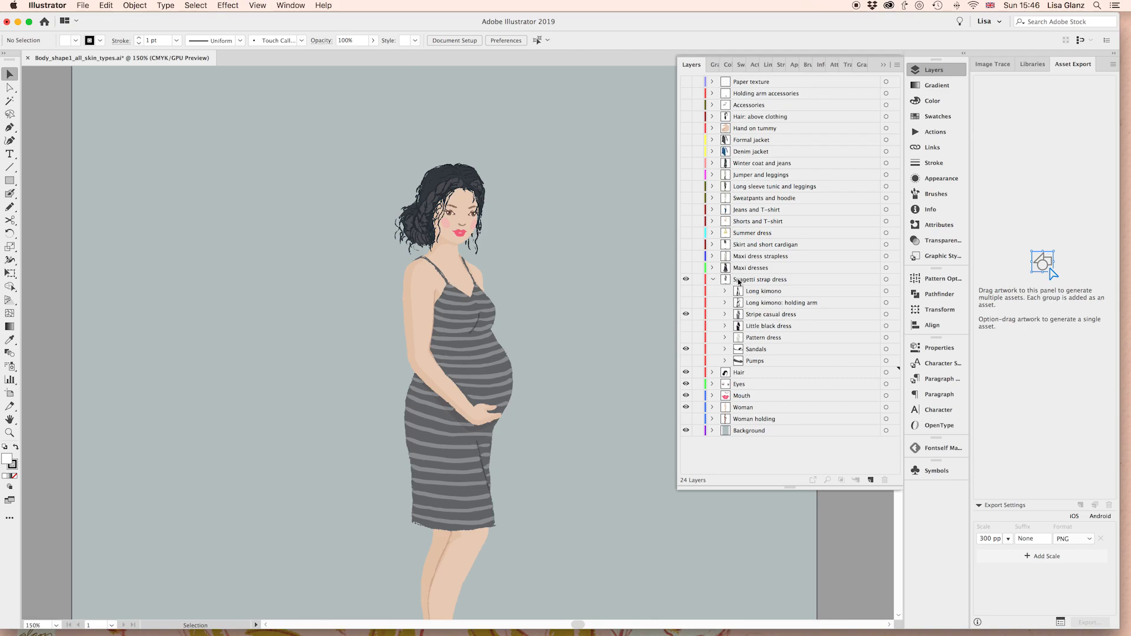
left_click(686, 314)
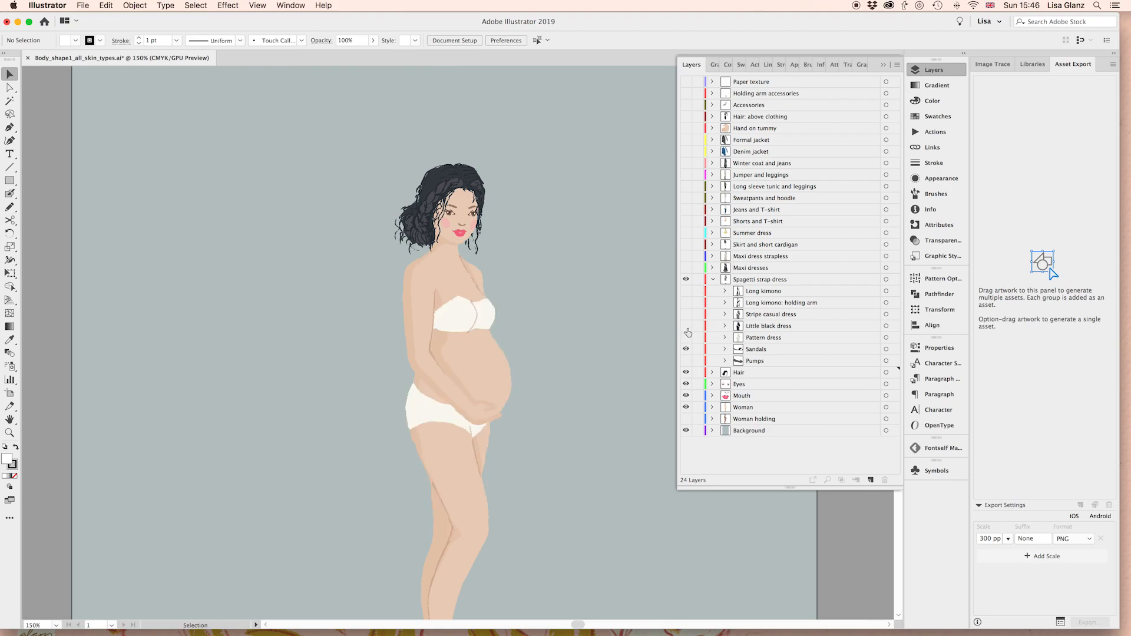
left_click(686, 327)
left_click(685, 338)
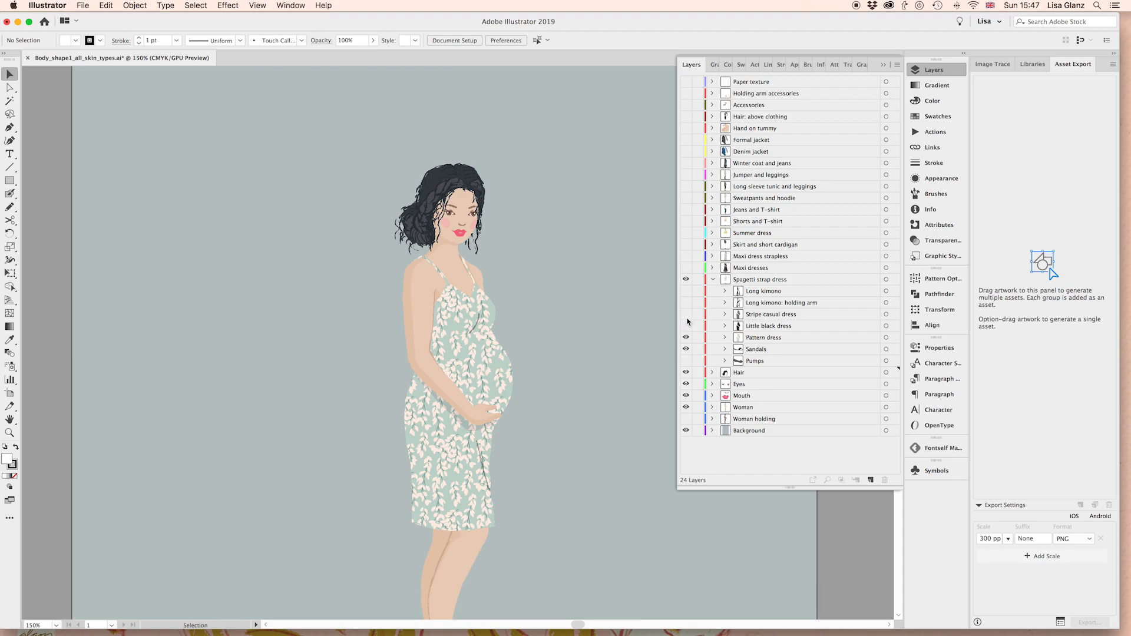
left_click(685, 314)
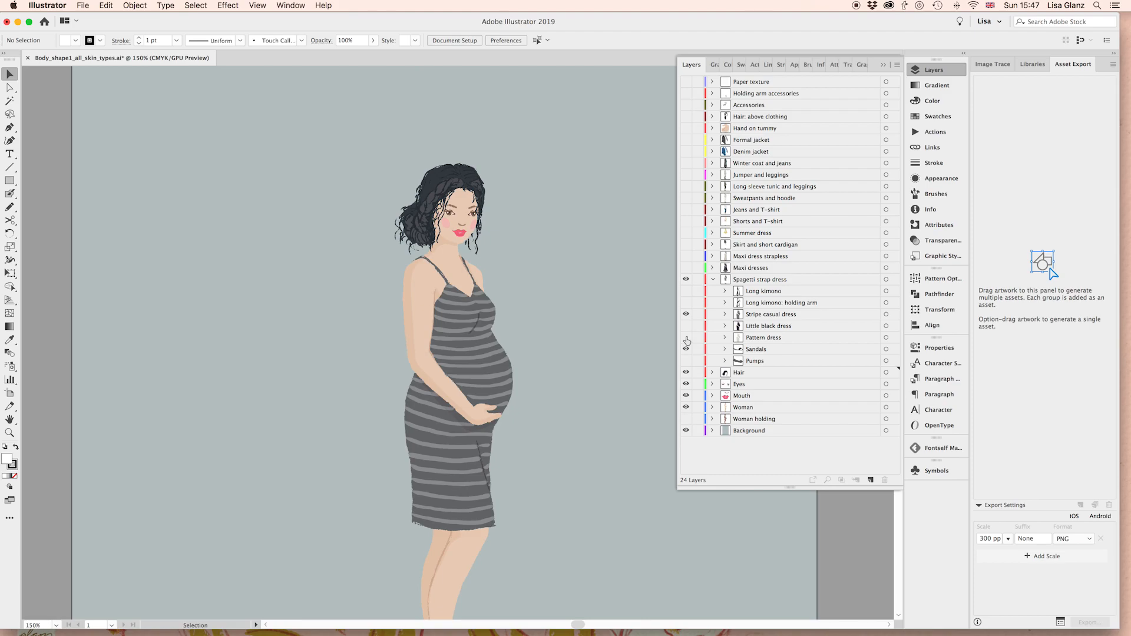
left_click(713, 282)
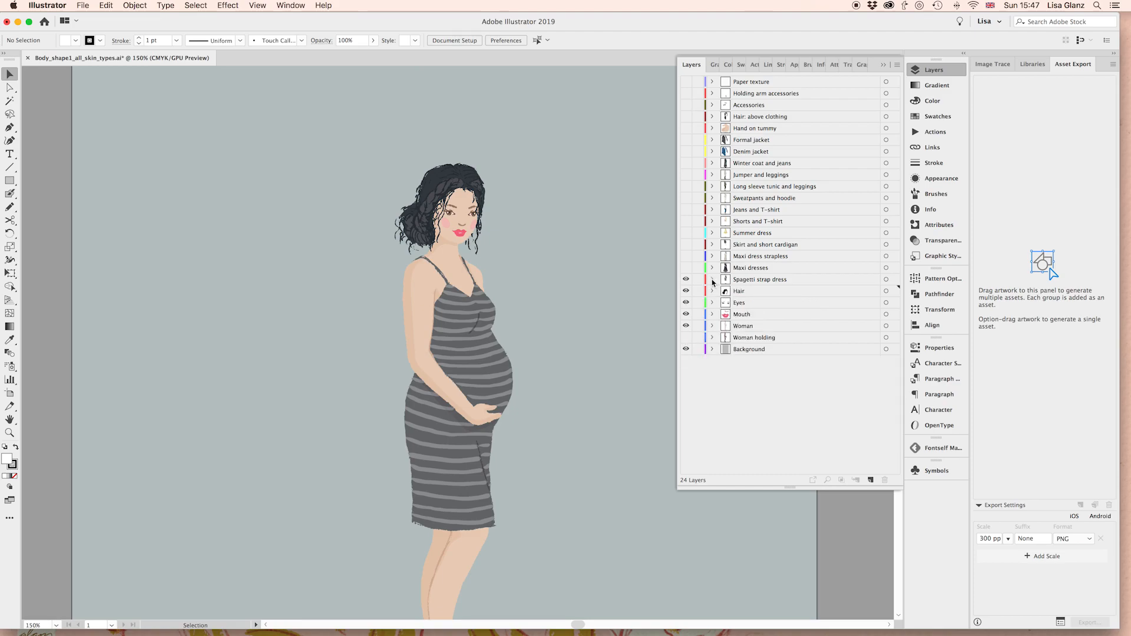
Preview the Denim jacket layer over the striped dress and hide it again
scroll(578, 298, "down", 3)
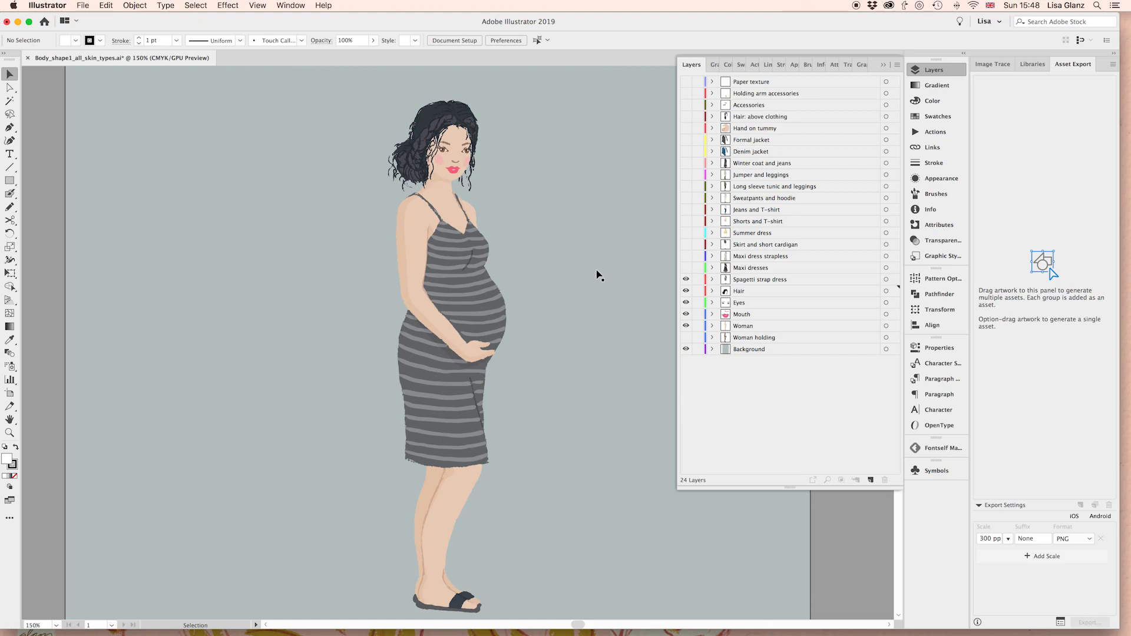
left_click(686, 152)
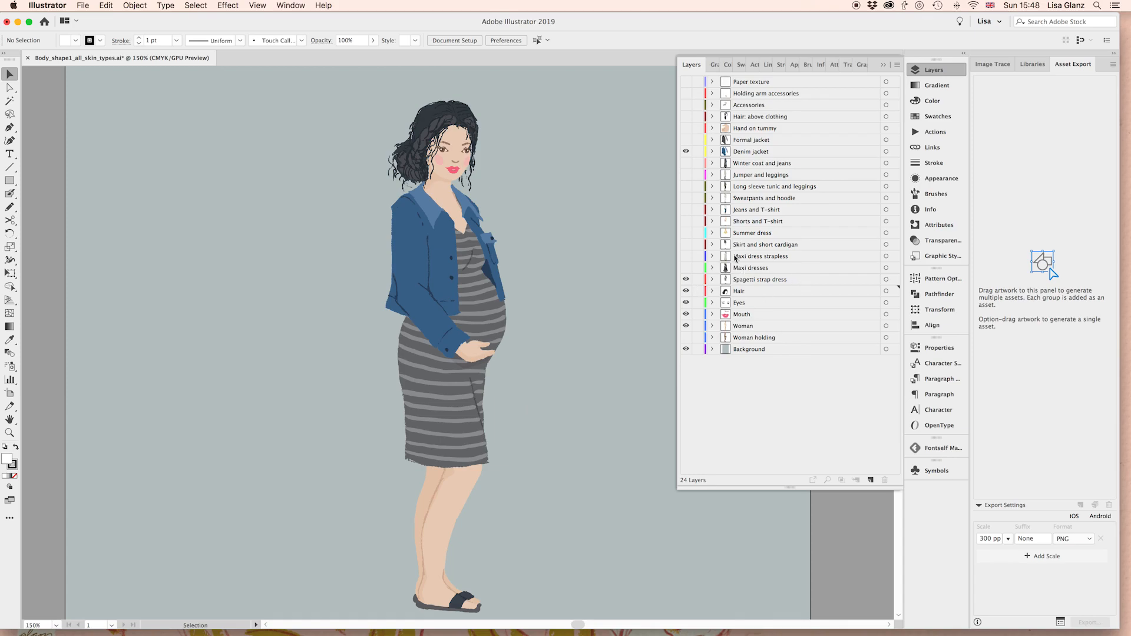
left_click(685, 152)
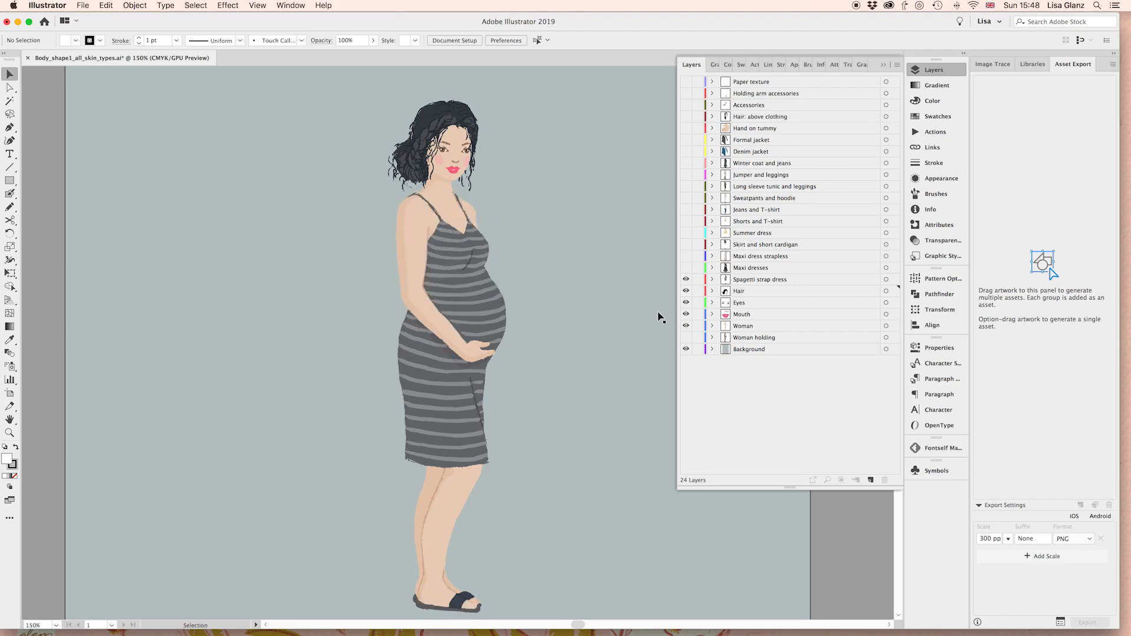
Hide the Sandals in the Spagetti strap dress layer and collapse the layer
left_click(711, 279)
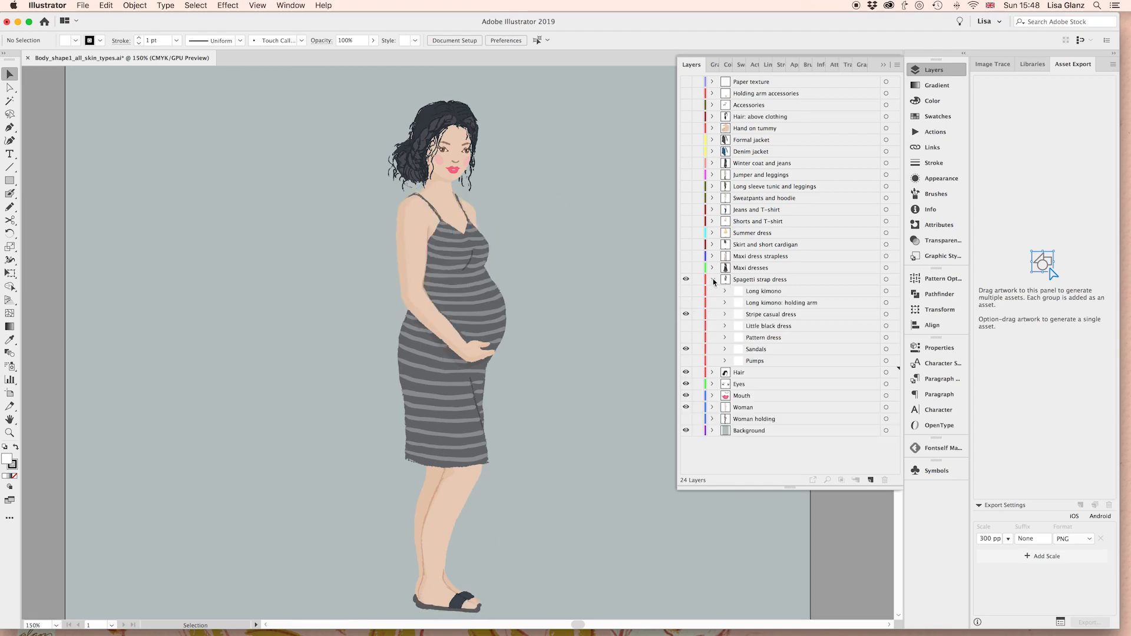
left_click(686, 349)
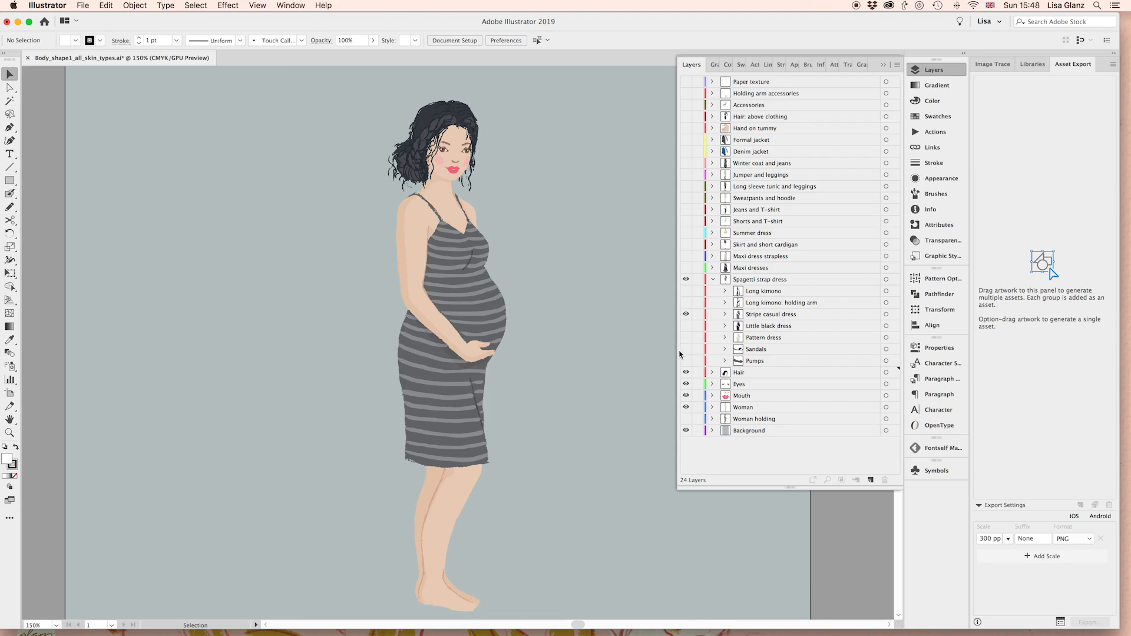
left_click(712, 280)
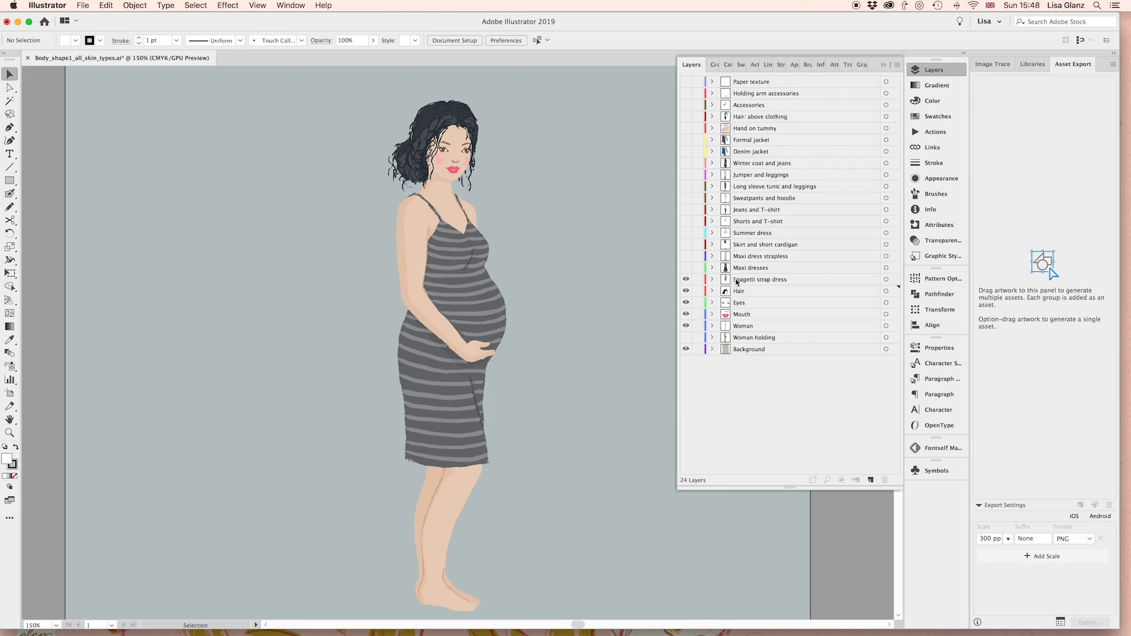
Show the Winter coat and jeans layer with only its Boots visible, and put the Denim jacket over the striped dress
left_click(686, 164)
left_click(712, 164)
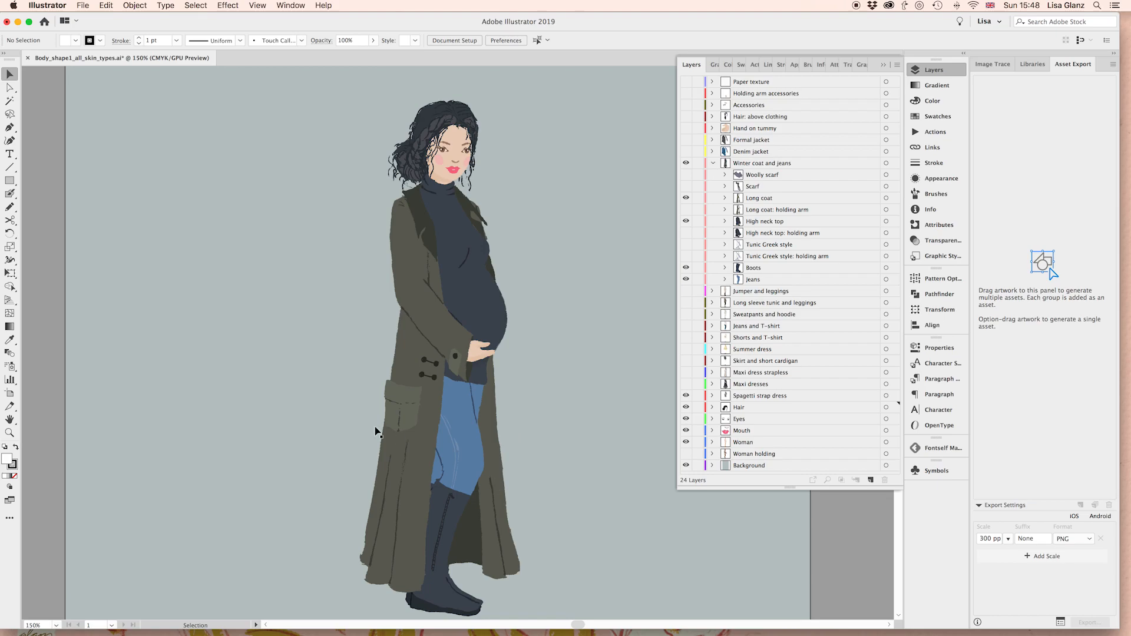
left_click(686, 198)
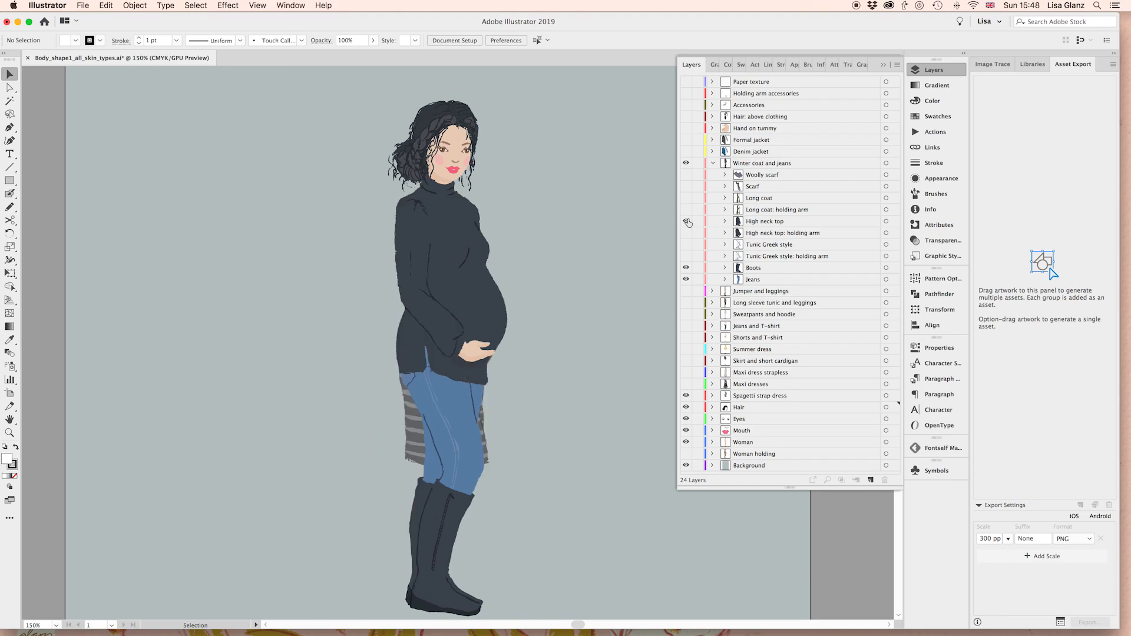
left_click(686, 280)
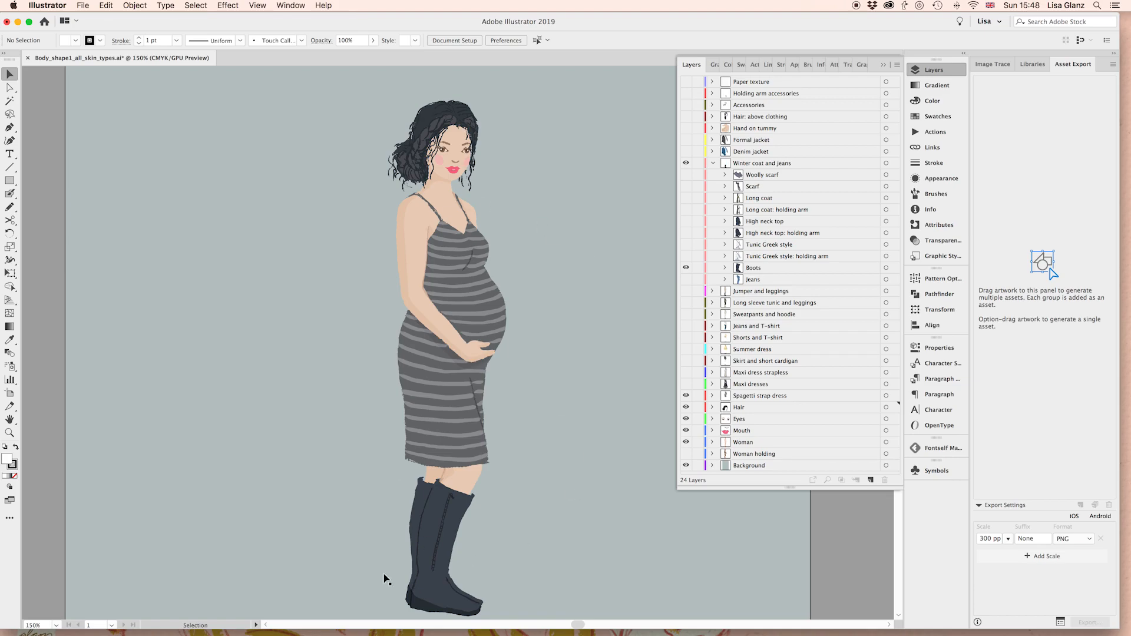
left_click(686, 152)
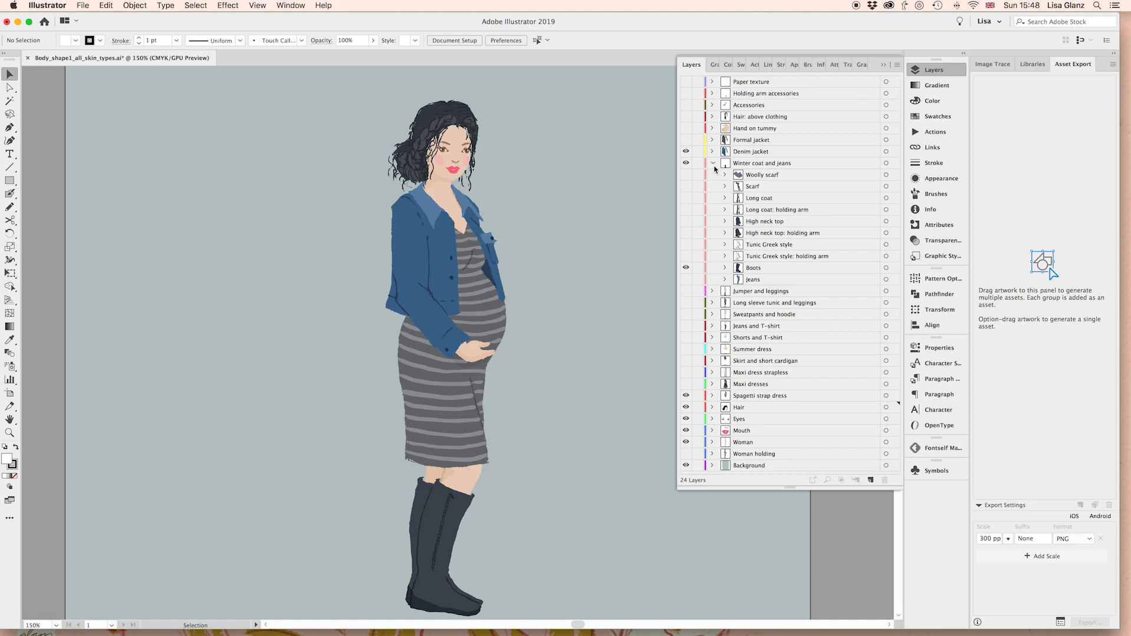
Collapse and hide the Winter coat and jeans layer, and show the Pumps in the Spagetti strap dress layer
left_click(714, 164)
left_click(686, 163)
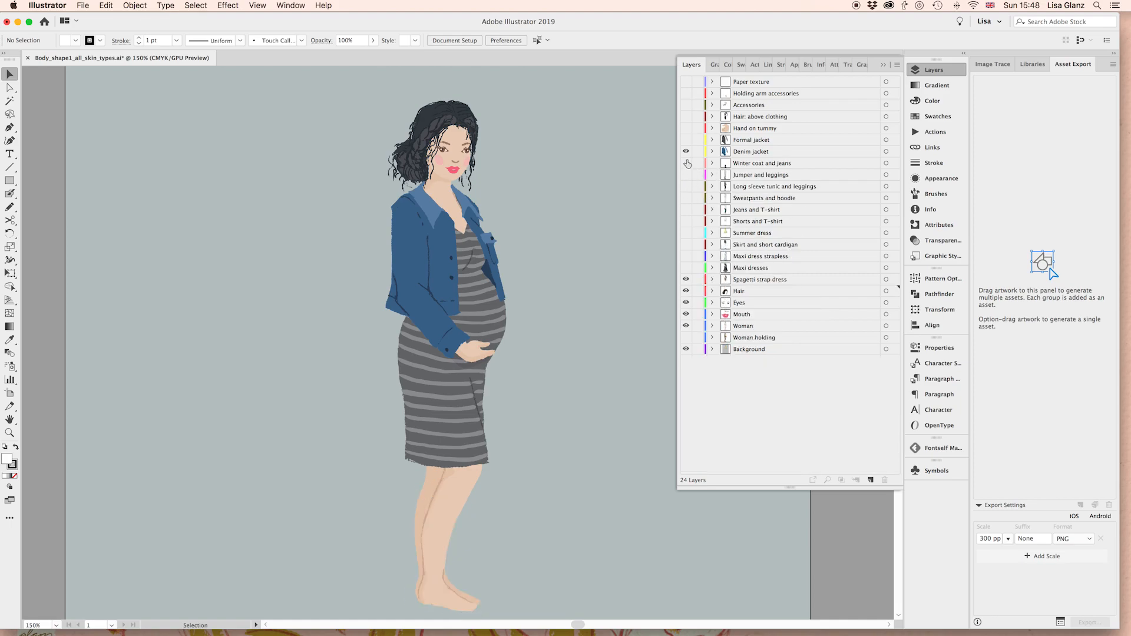
left_click(712, 279)
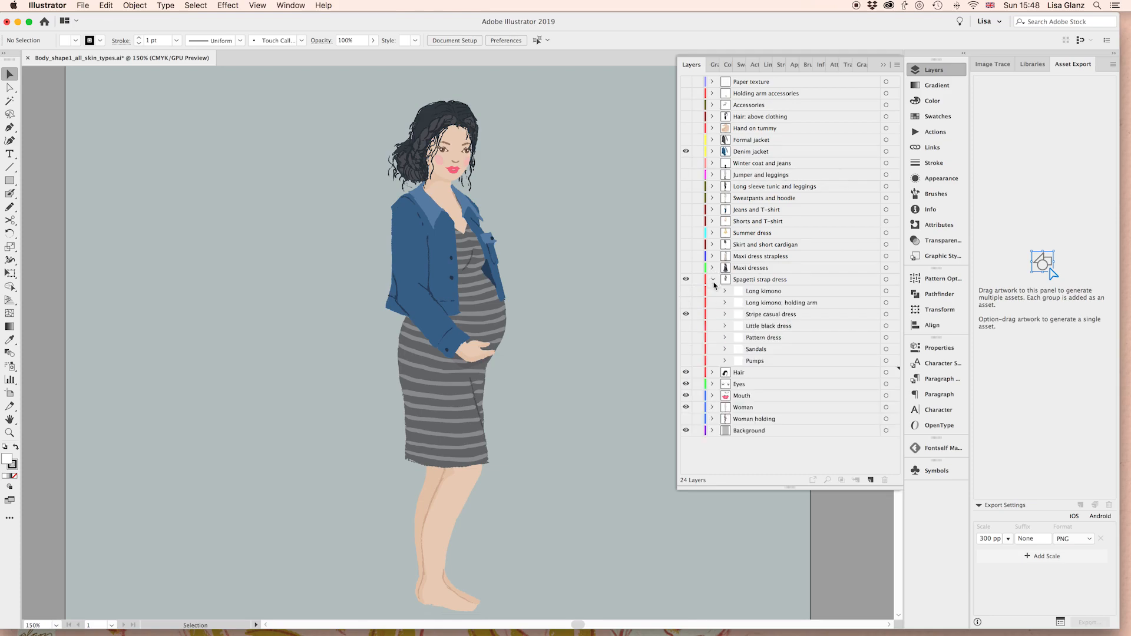
left_click(686, 361)
left_click(713, 279)
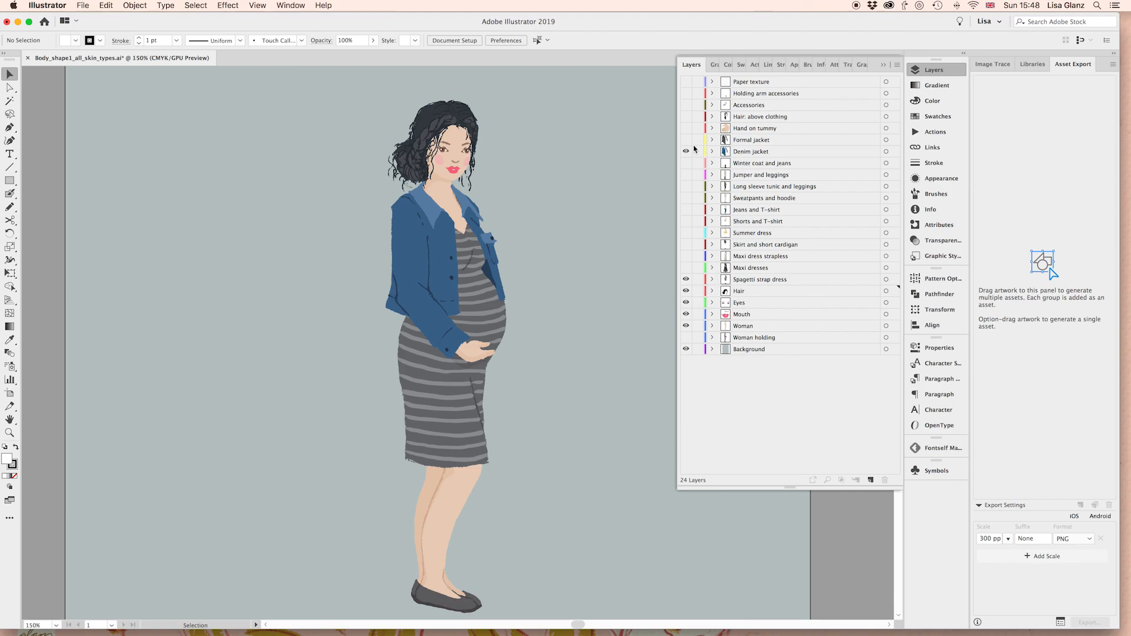
Hide the Denim jacket and show the Hand on tummy layer, checking its skin type sublayers
left_click(686, 151)
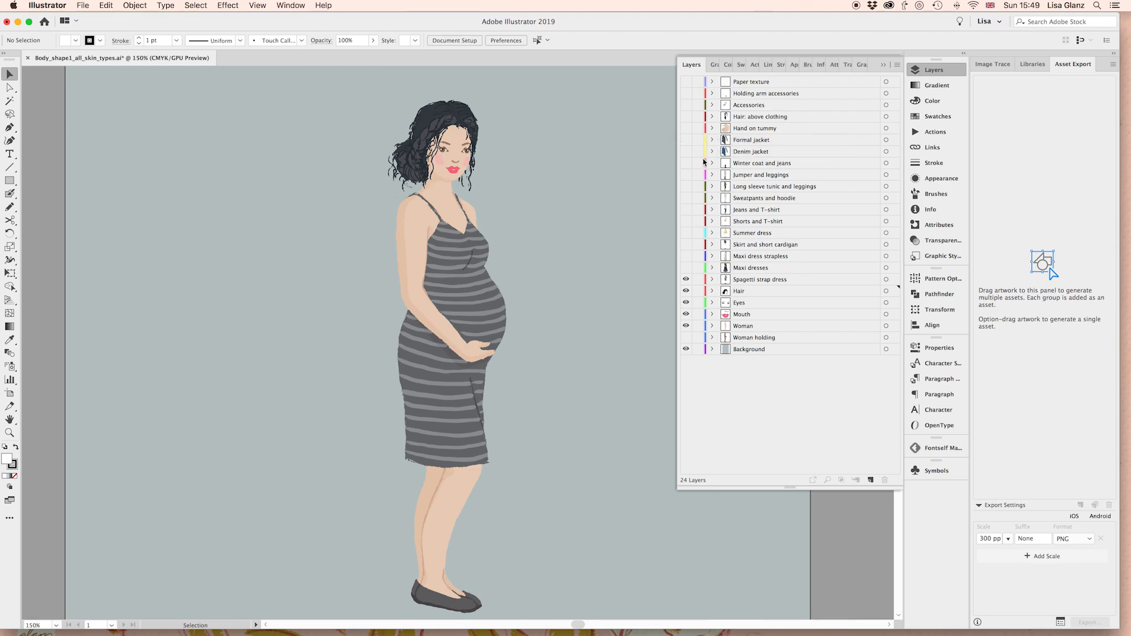
left_click(686, 128)
left_click(713, 129)
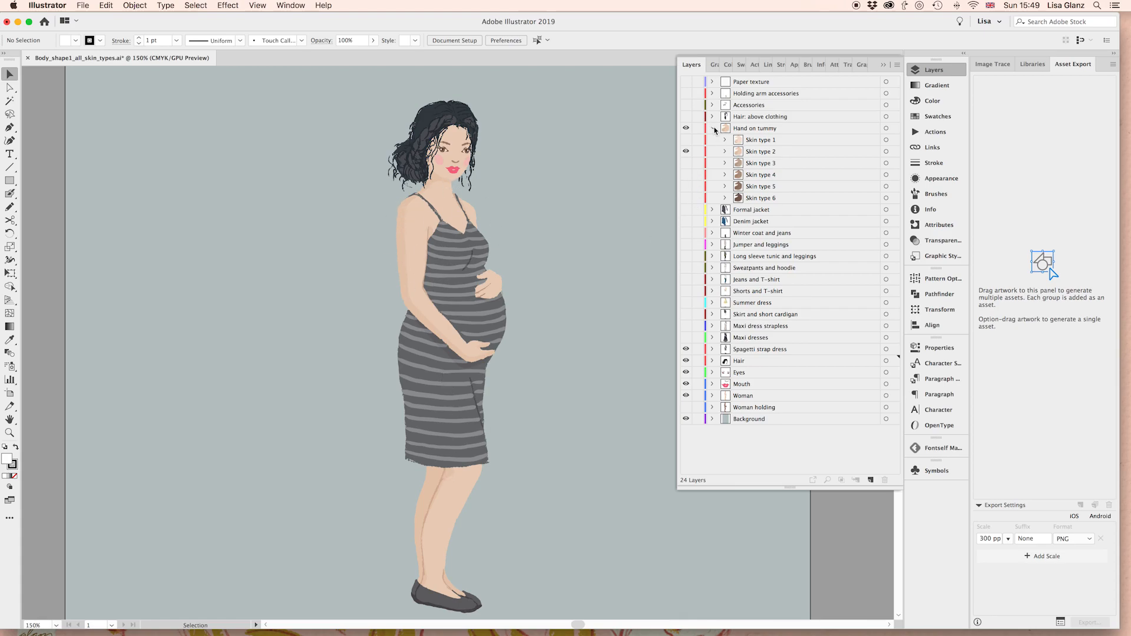
left_click(713, 129)
Show the Accessories layer with Glasses large and hide its Scarf: floral pattern
left_click(687, 107)
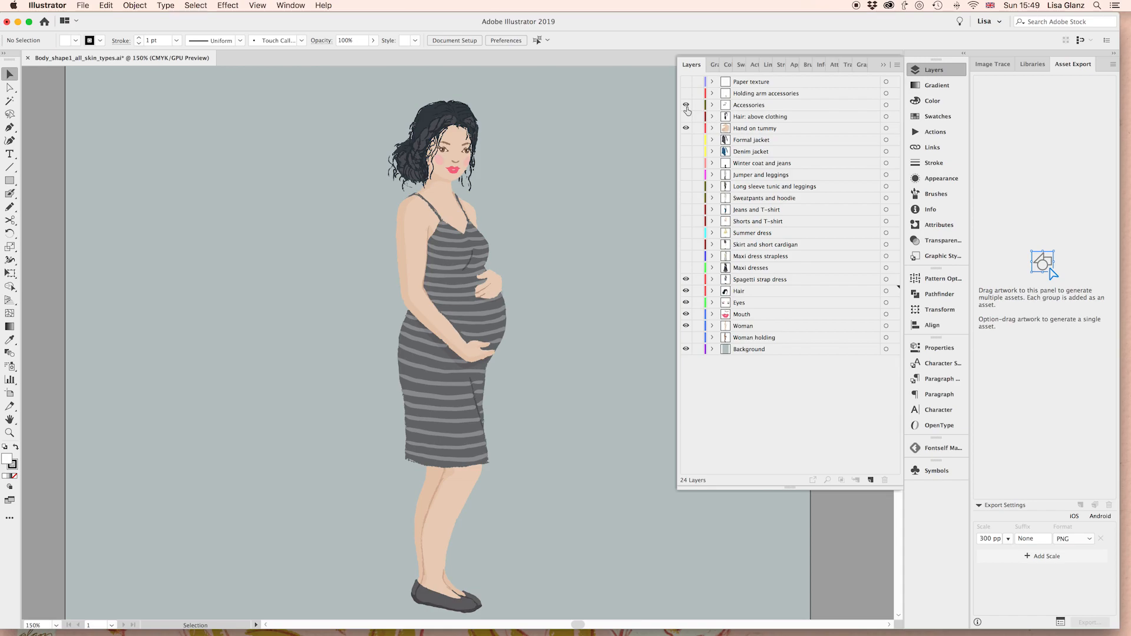
left_click(713, 106)
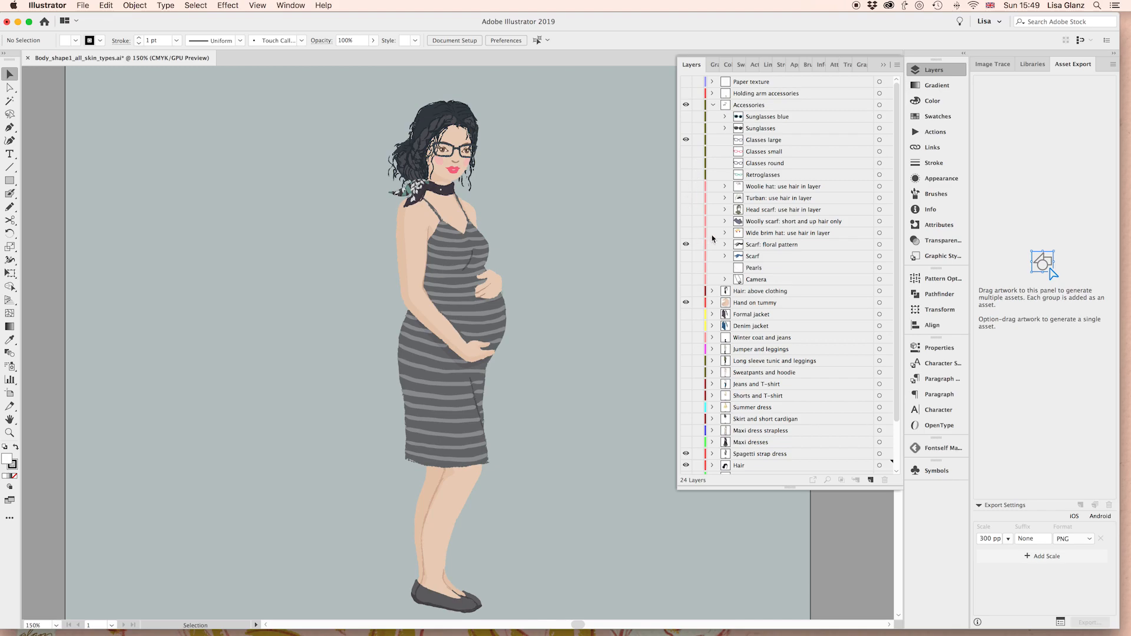
left_click(686, 244)
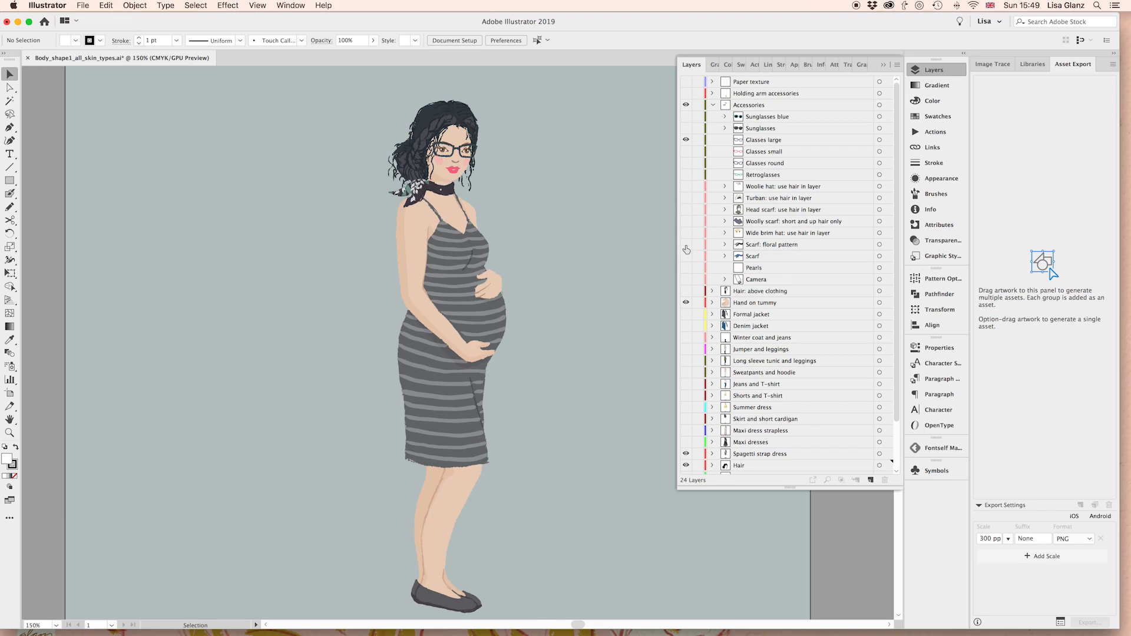
Preview the Turban in the Accessories layer and replace it with the Woolie hat
left_click(685, 199)
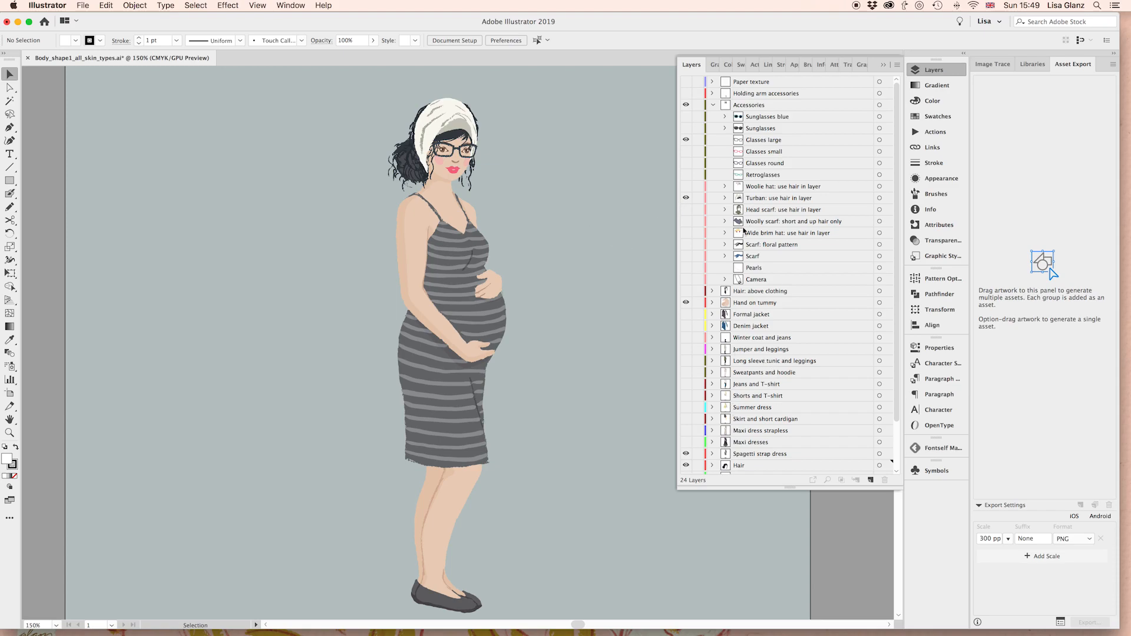
left_click(686, 198)
left_click(685, 186)
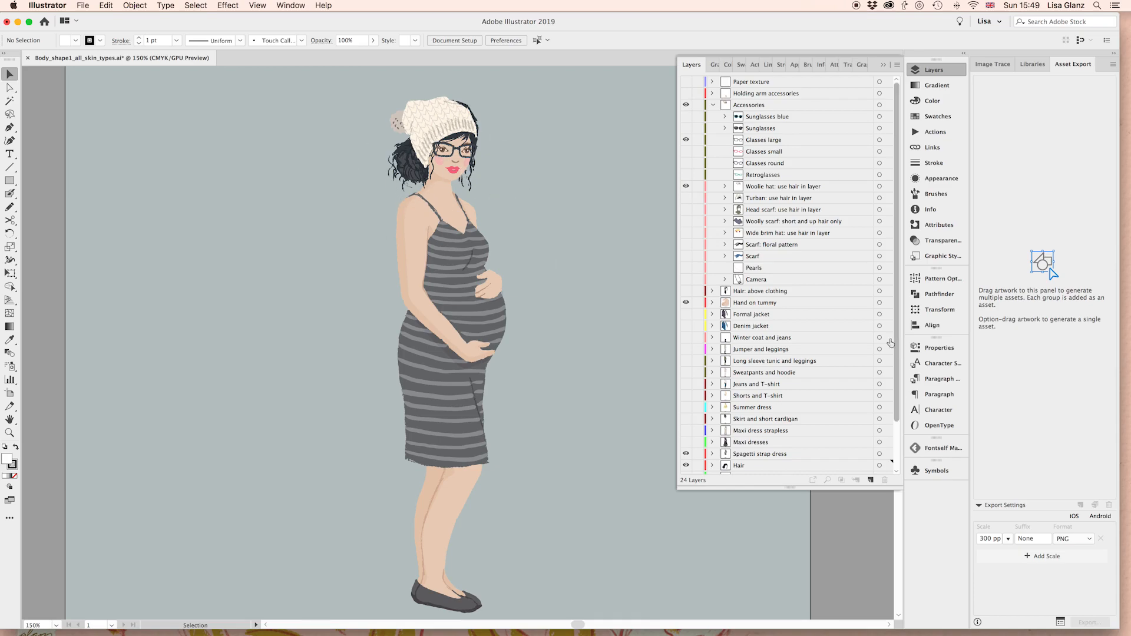
Hide the main Hair layer and expand the Woolie hat layer to examine its own hair options
scroll(760, 321, "down", 4)
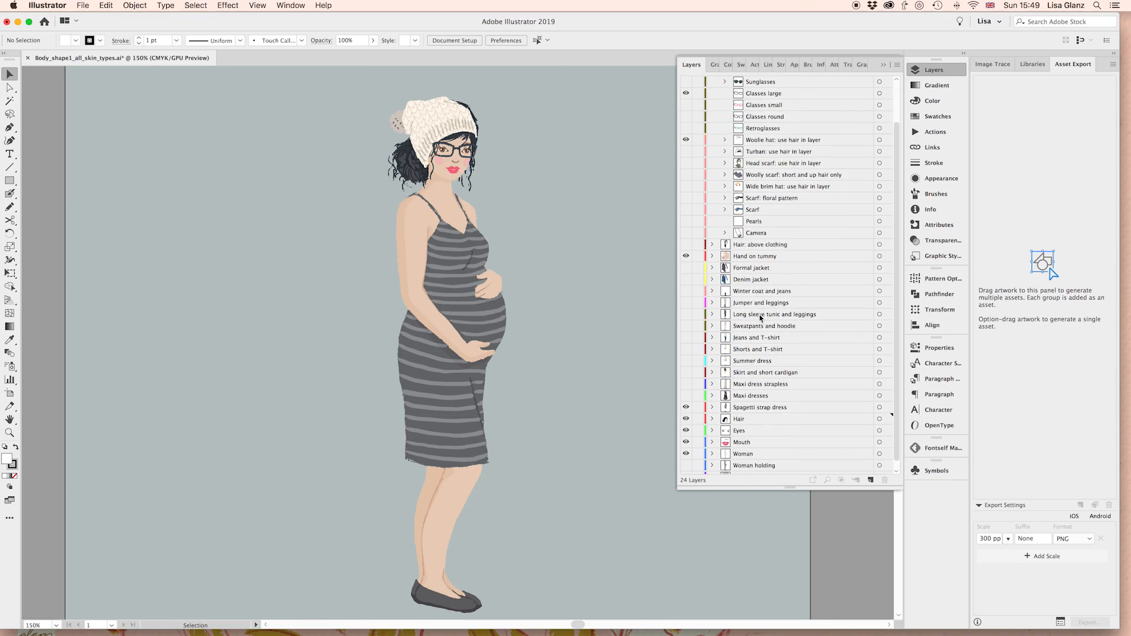
left_click(685, 418)
scroll(760, 304, "up", 4)
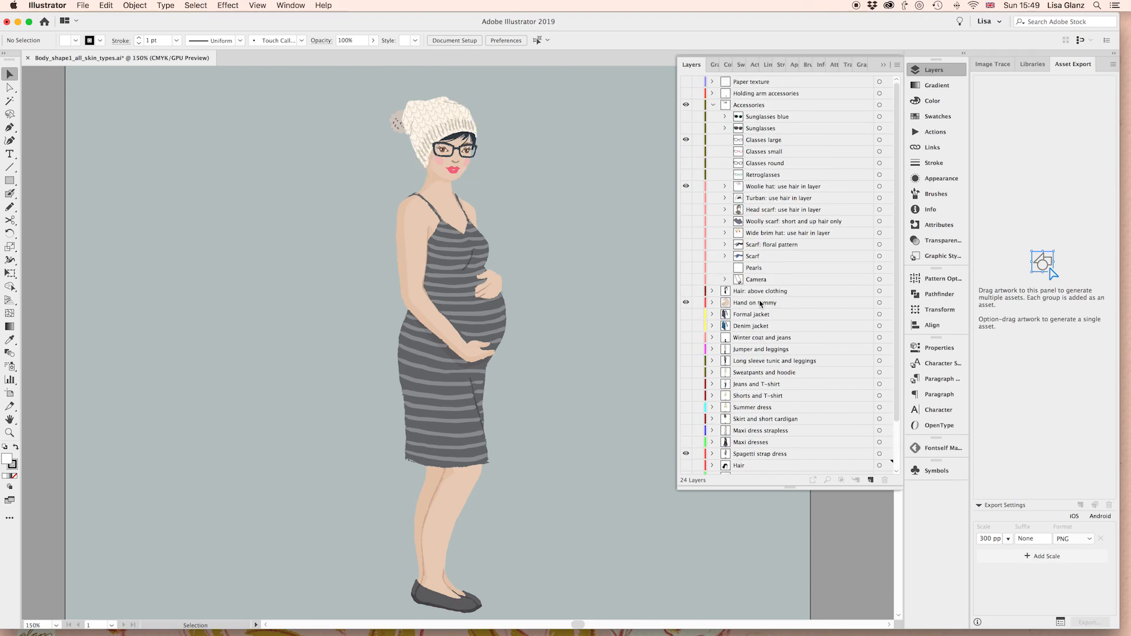
left_click(724, 187)
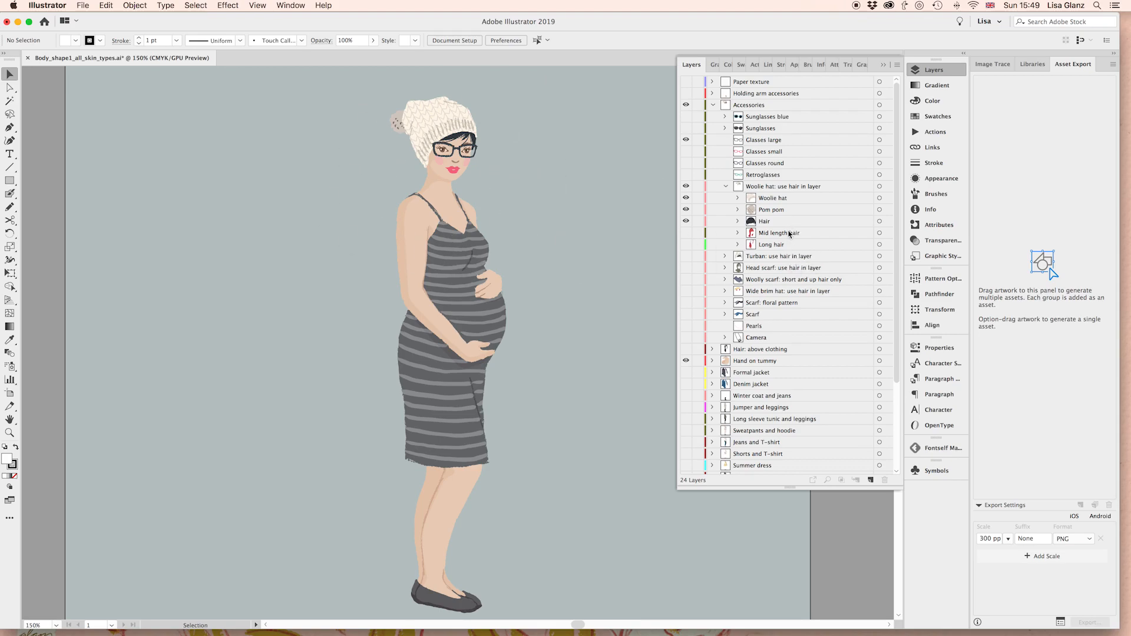
scroll(751, 358, "down", 5)
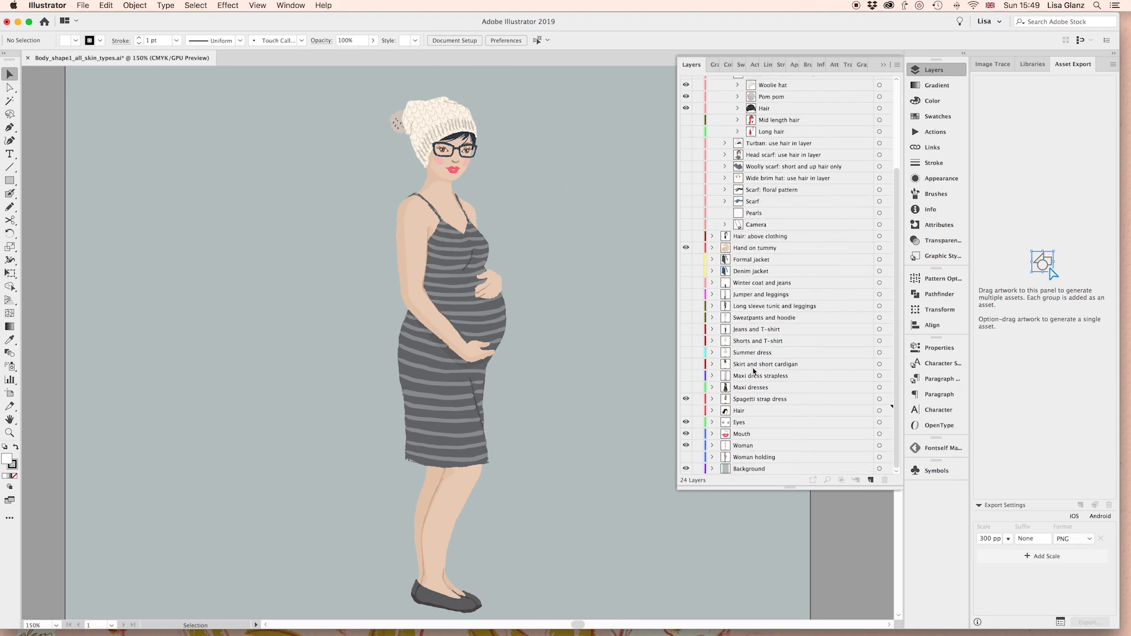
scroll(727, 252, "up", 5)
Replace the Spagetti strap dress with the Winter coat and jeans outfit, showing its Long coat, High neck top and Jeans
left_click(686, 399)
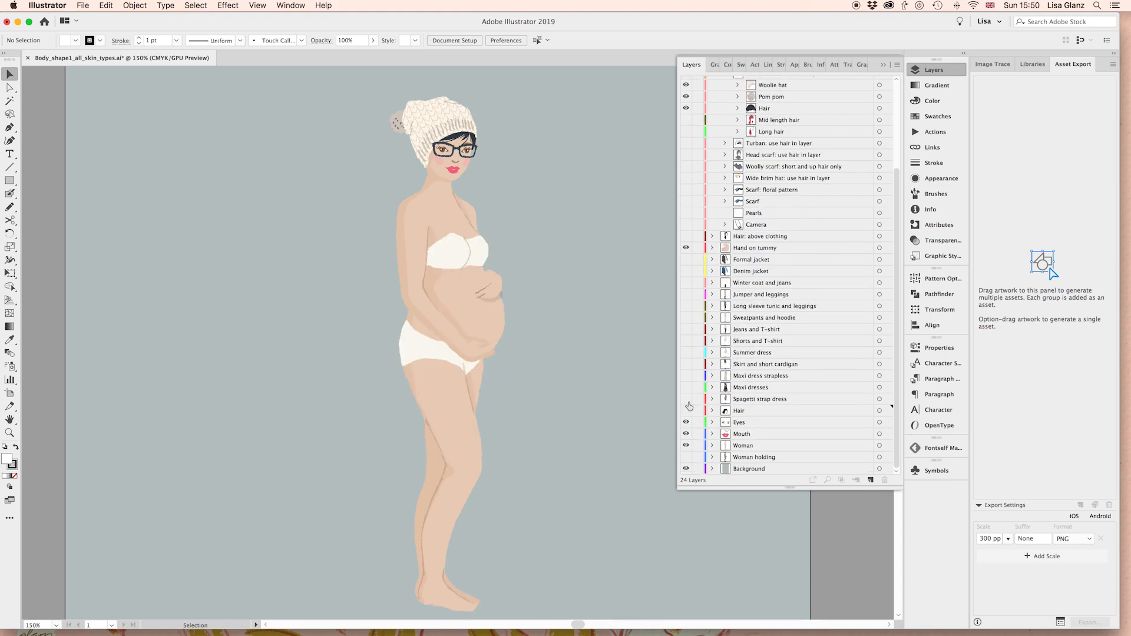
left_click(686, 283)
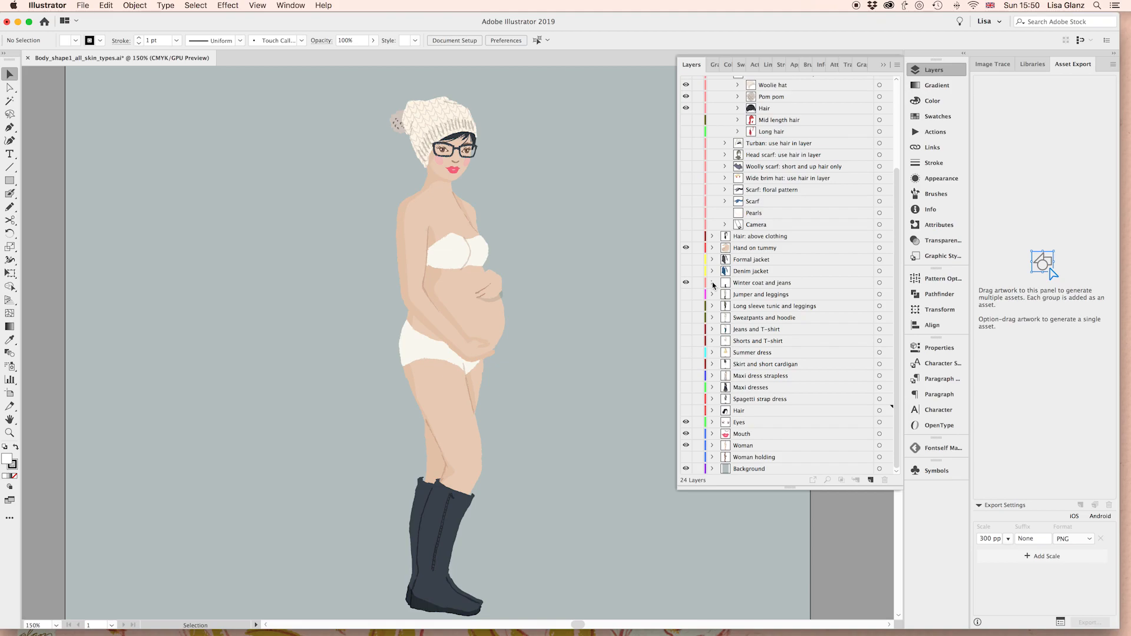
left_click(713, 282)
left_click(686, 318)
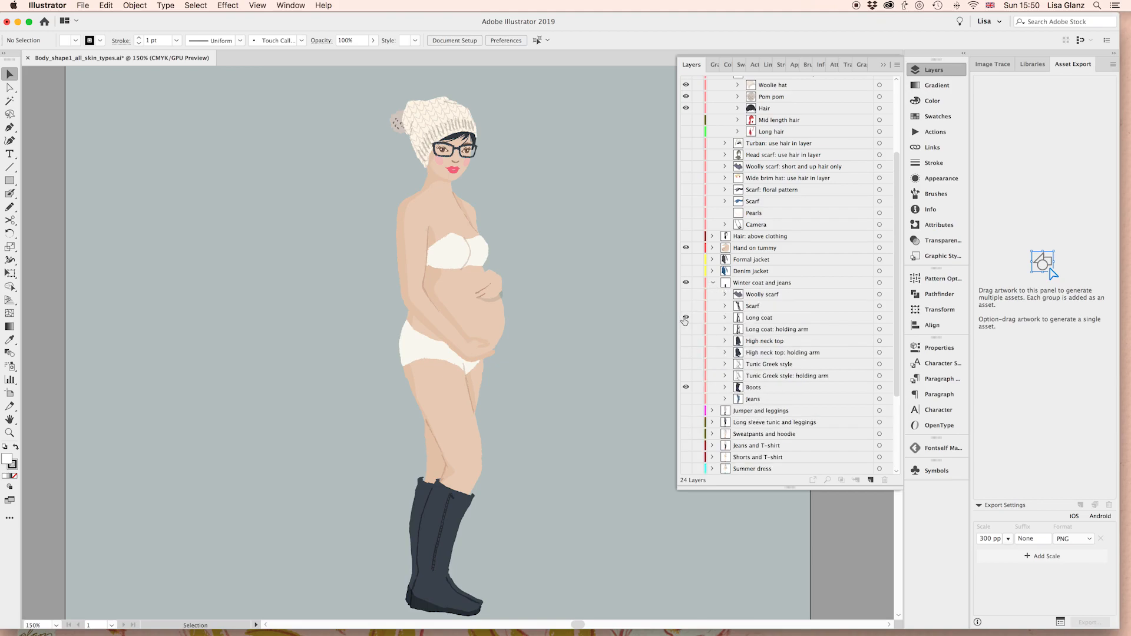
left_click(686, 341)
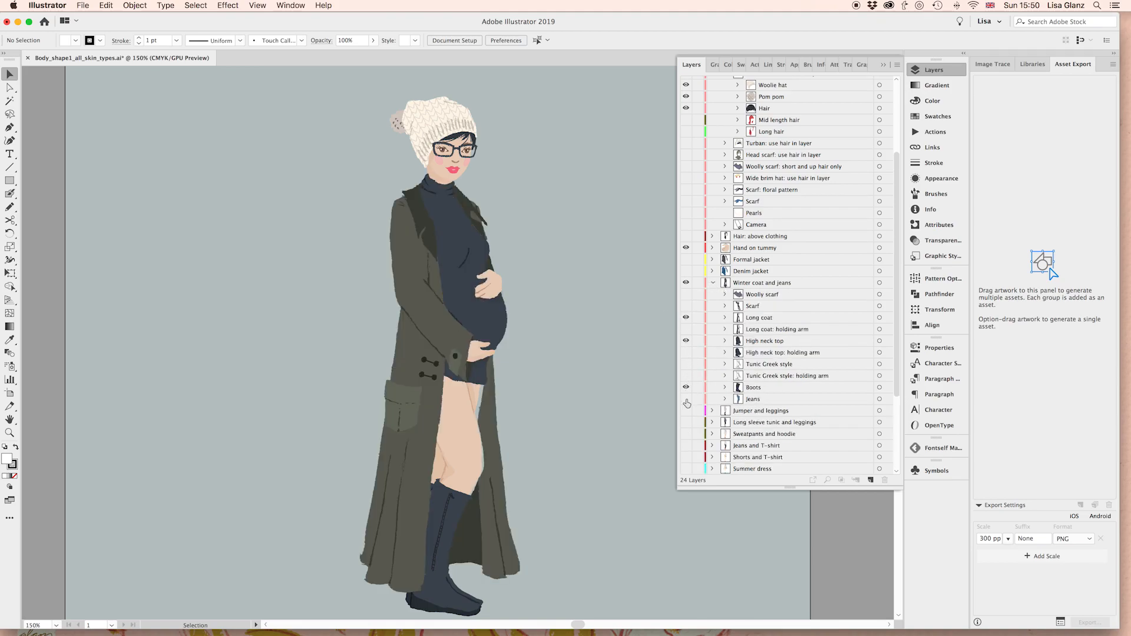
left_click(686, 399)
left_click(714, 284)
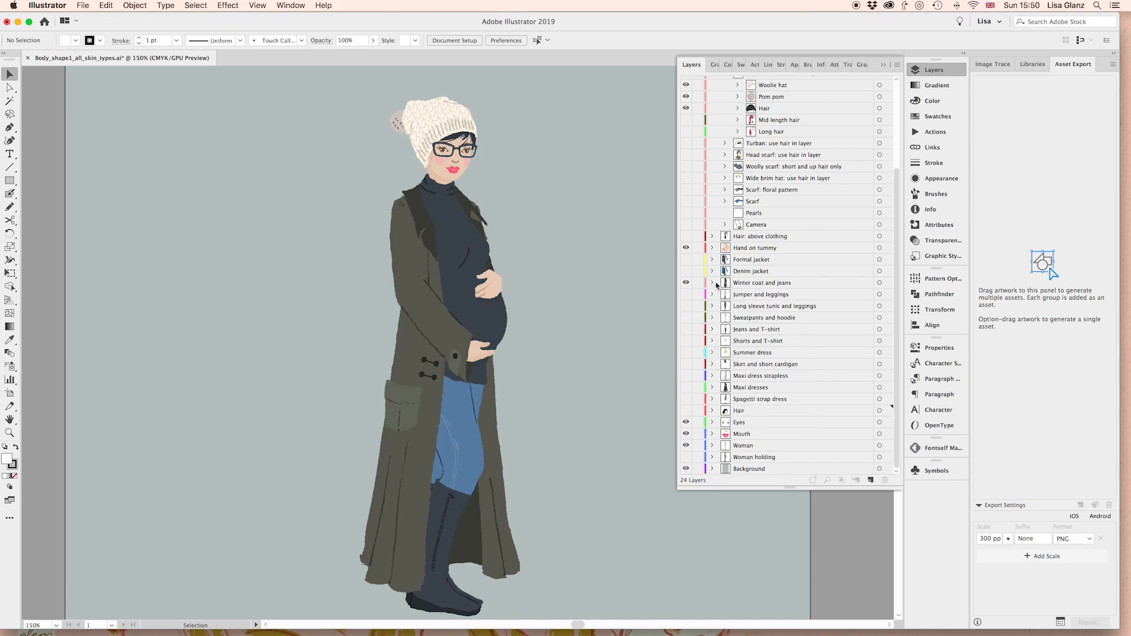
scroll(704, 236, "up", 5)
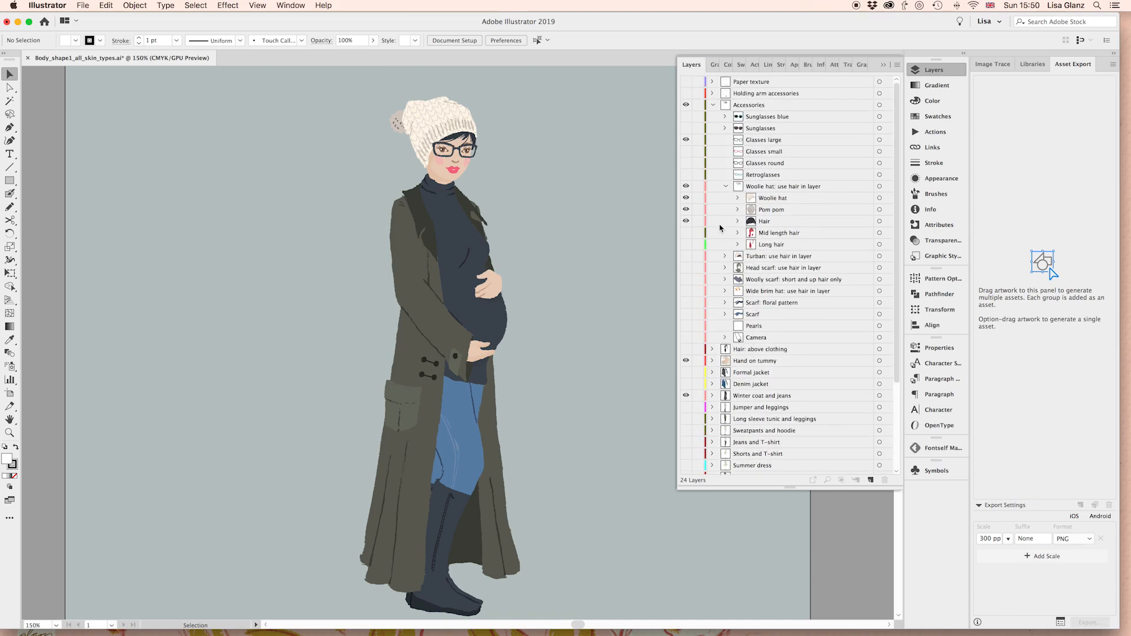
Replace the Woolie hat's Hair with Mid length hair and examine its hair colour options
left_click(686, 221)
left_click(685, 232)
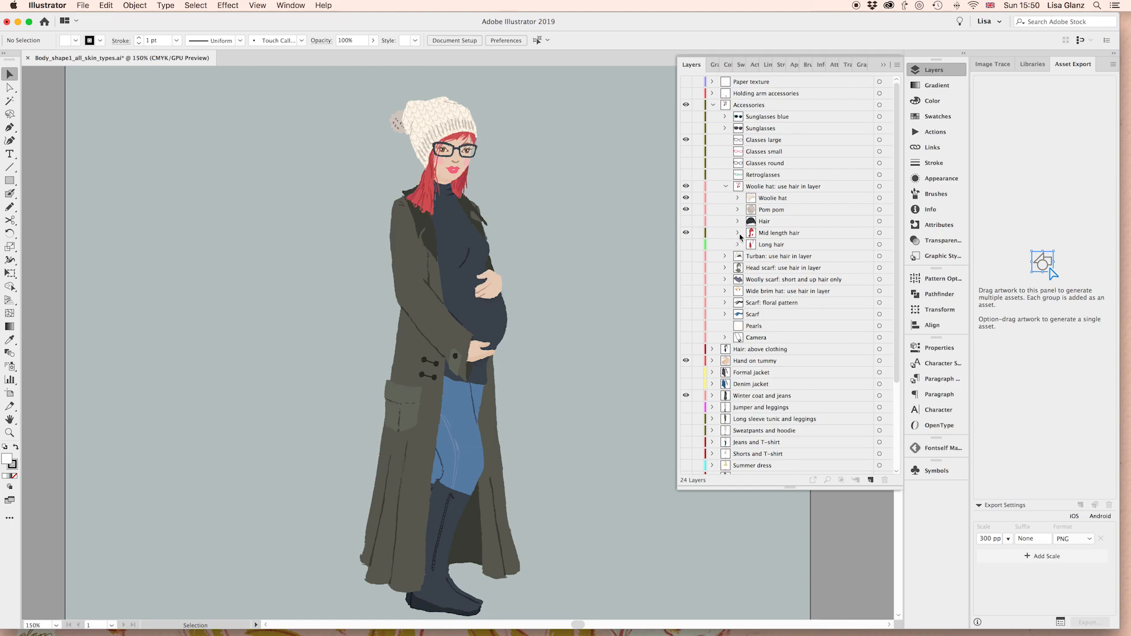
left_click(738, 233)
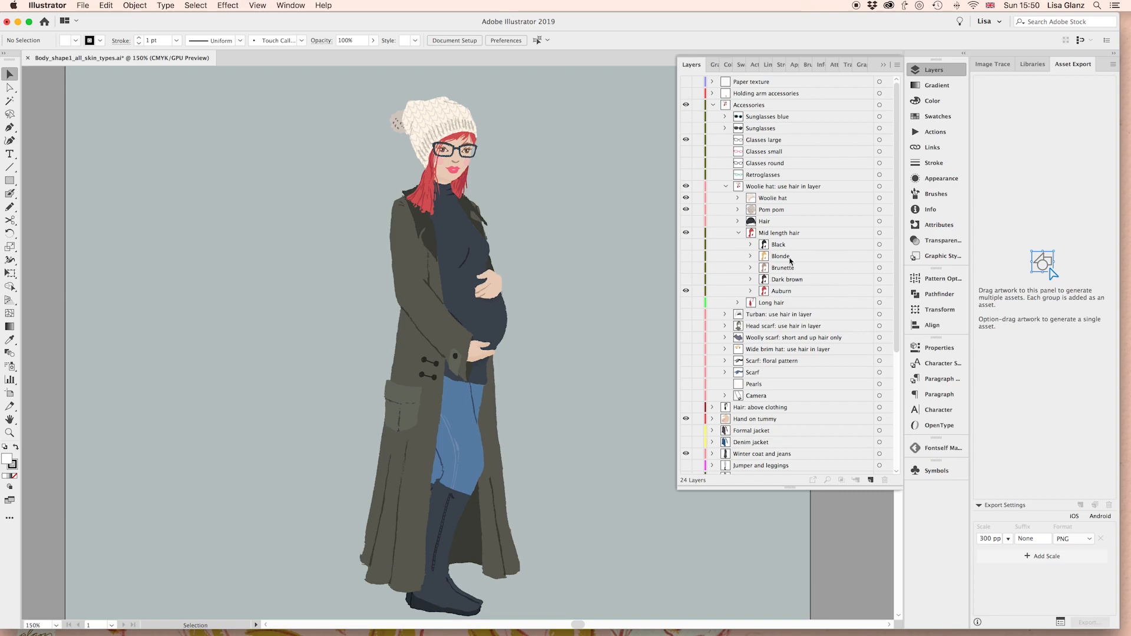
left_click(738, 234)
Replace the Mid length hair under the Woolie hat with Long hair
left_click(686, 233)
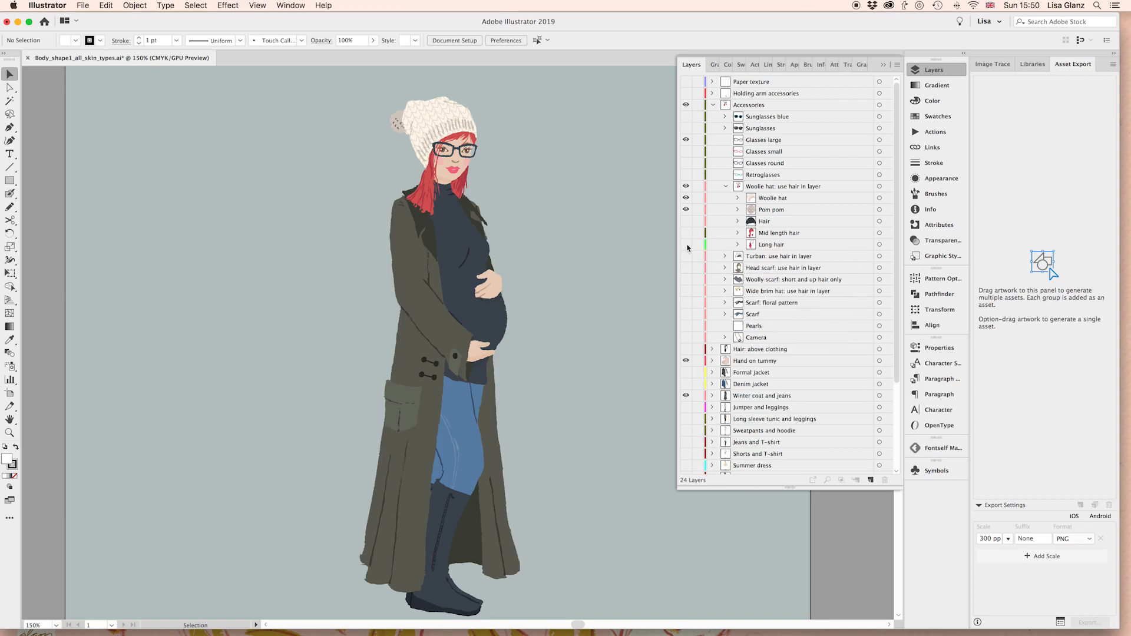
left_click(686, 244)
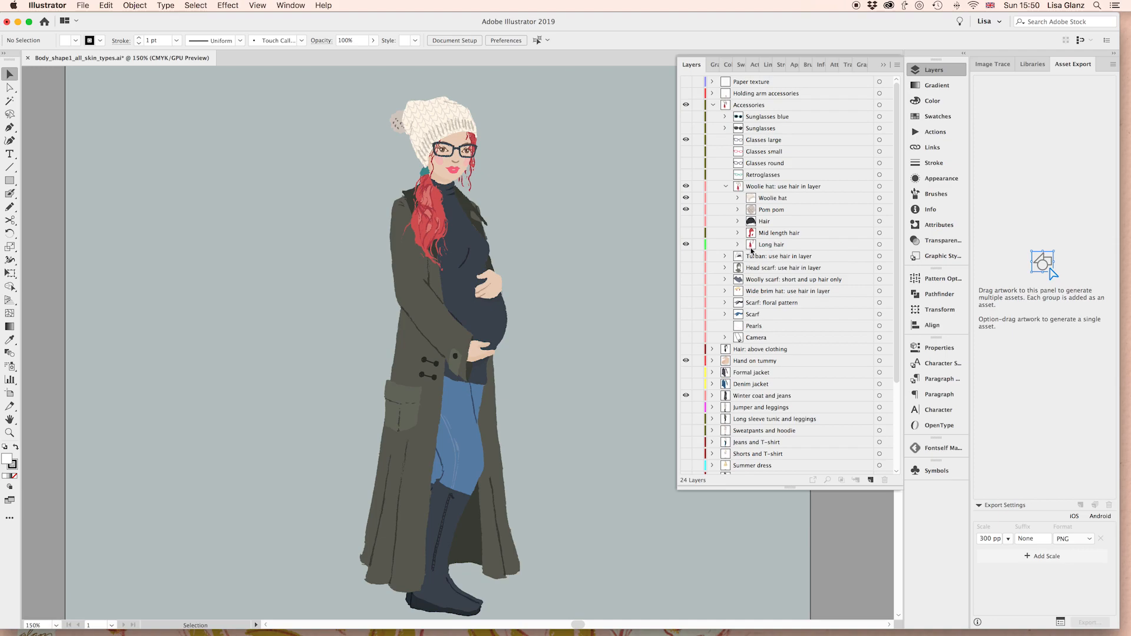
left_click(726, 186)
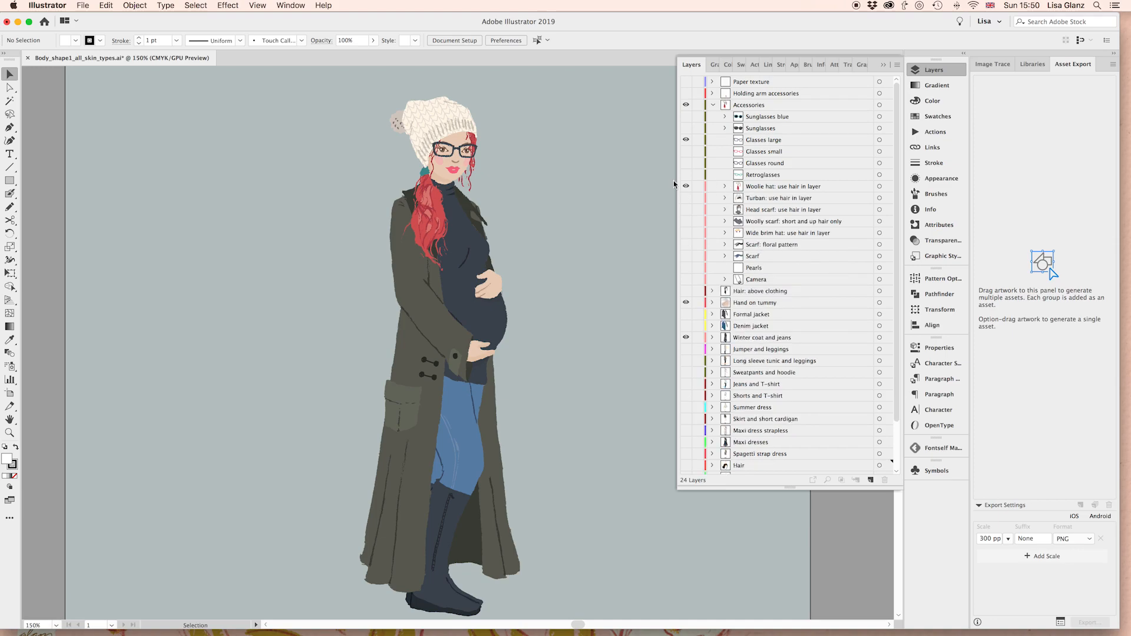
Replace the Woolie hat with the Wide brim hat, switching its hair from Curly short to Straight short
left_click(685, 187)
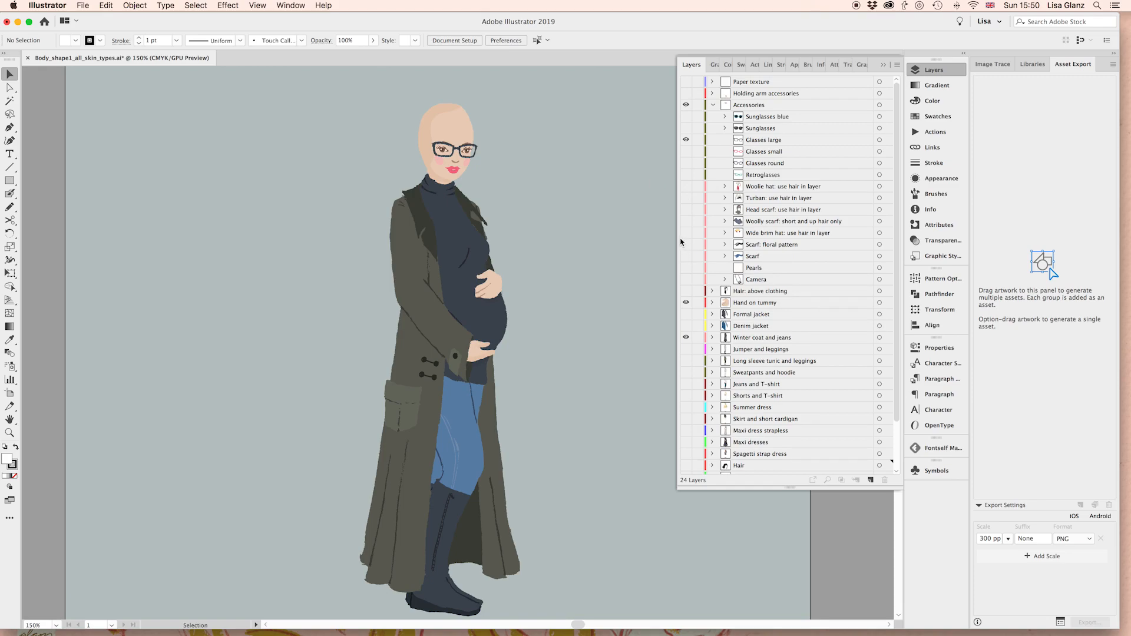
left_click(685, 233)
left_click(725, 233)
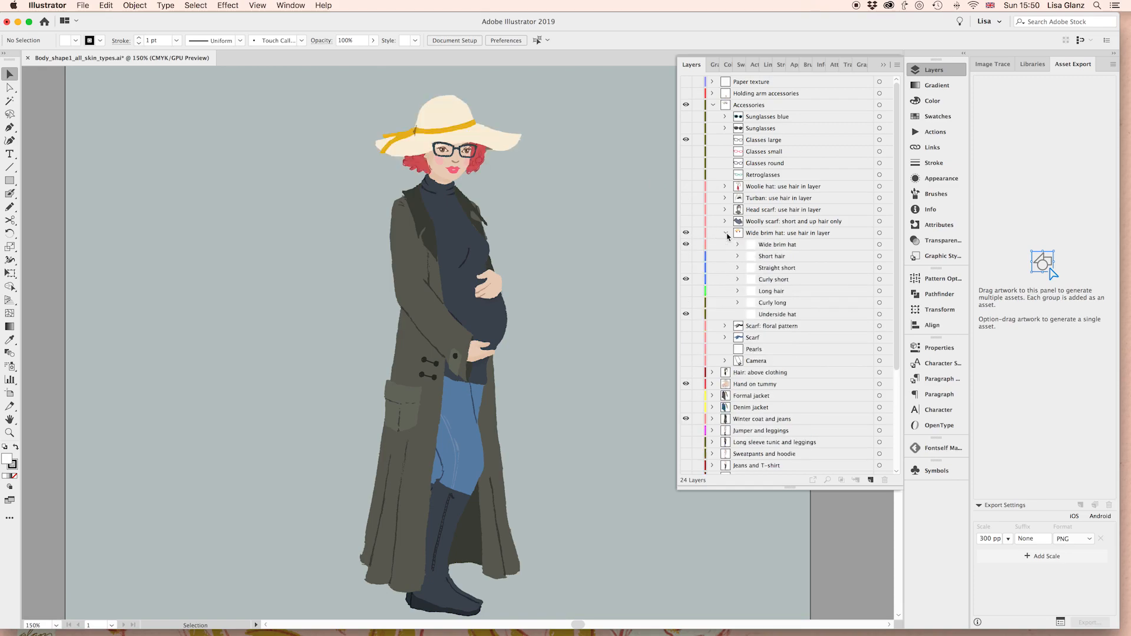
left_click(685, 267)
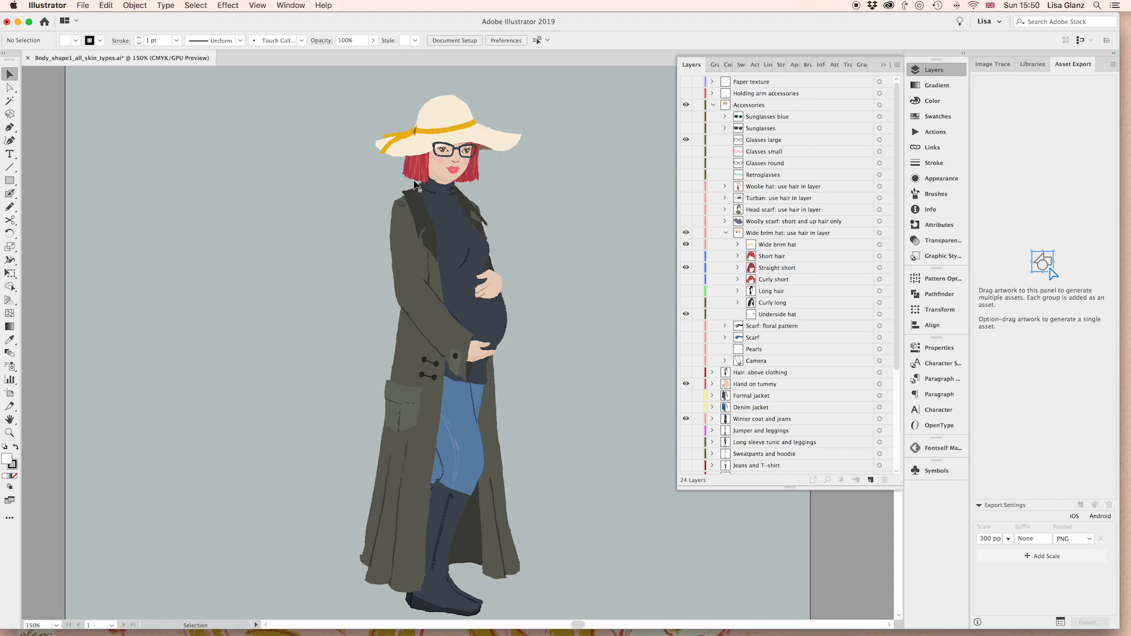
Replace the Wide brim hat with the Head scarf and expand the Head scarf layer
left_click(725, 233)
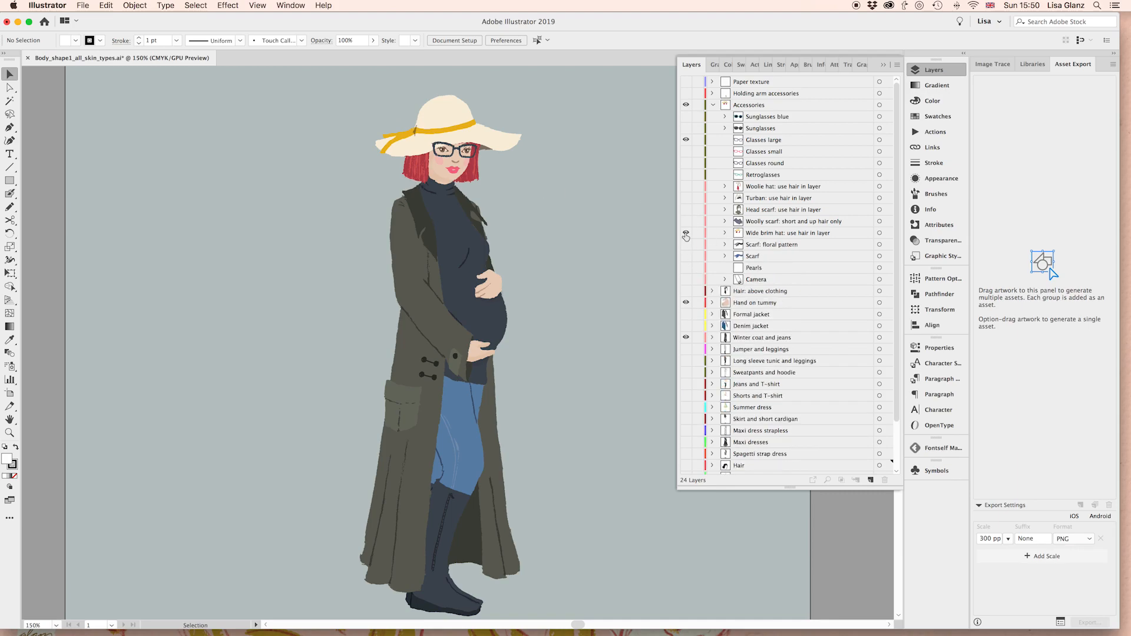
left_click(685, 232)
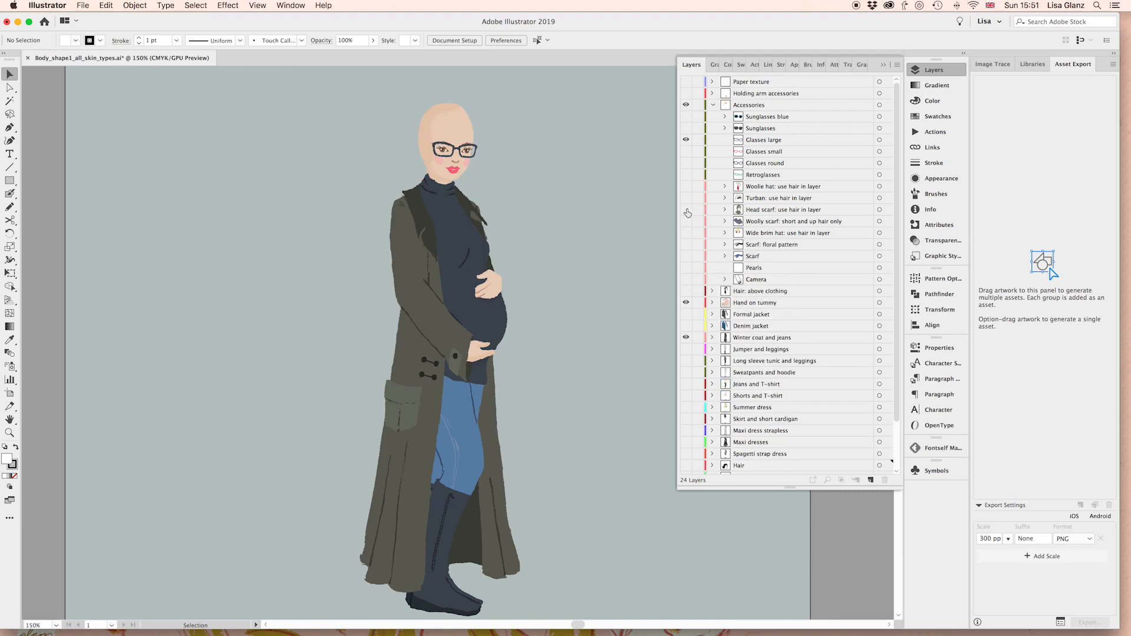
left_click(686, 210)
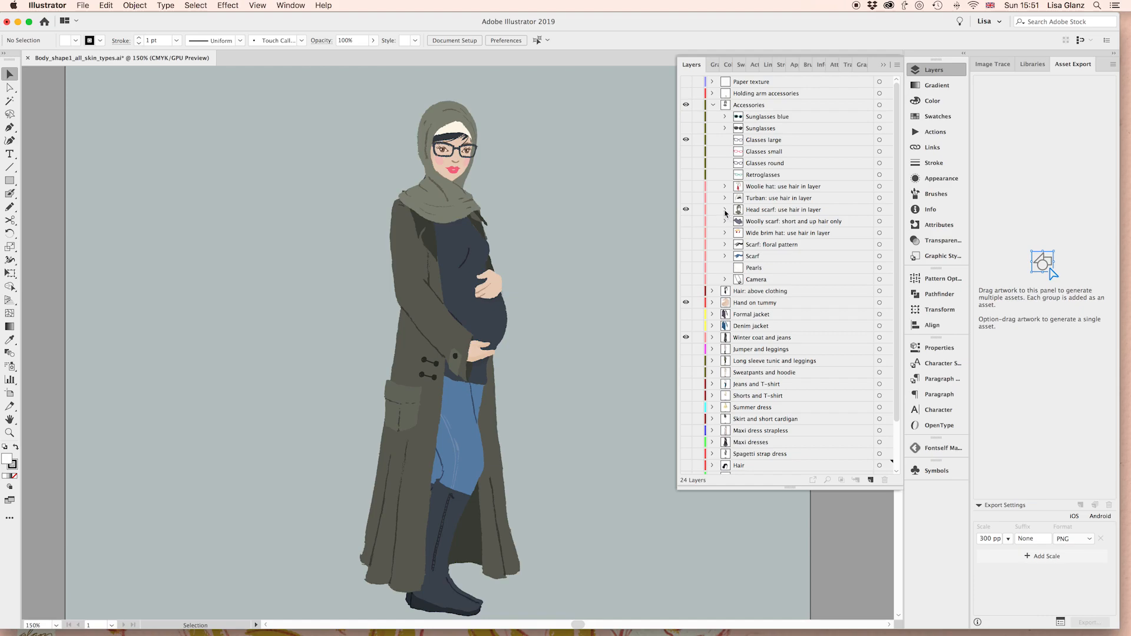
left_click(726, 211)
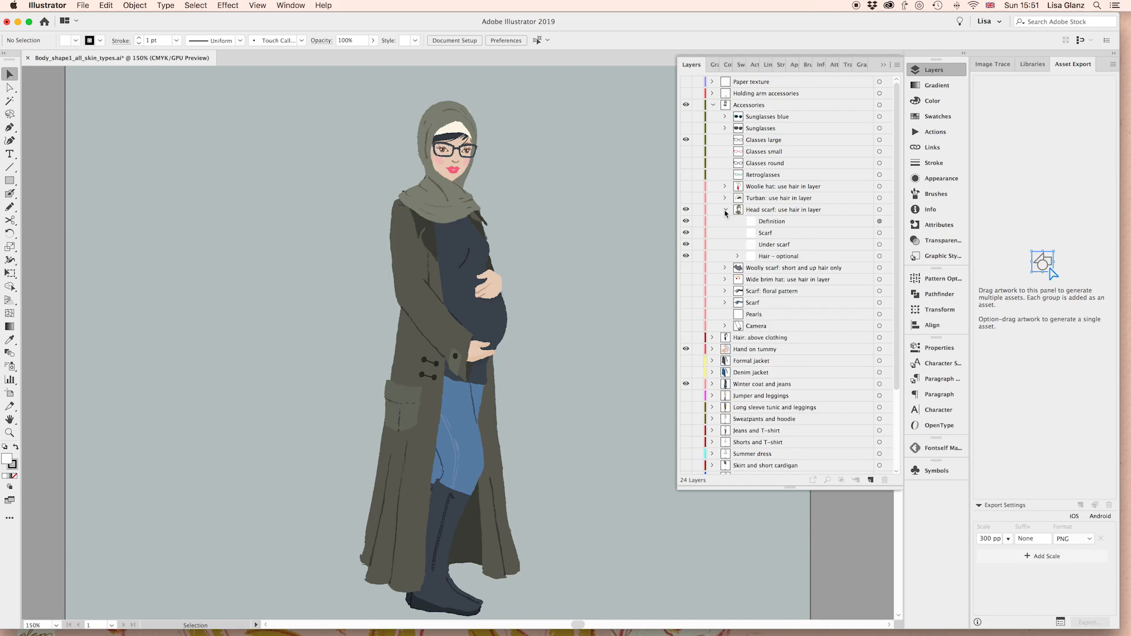
Hide the Head scarf's optional hair and toggle its Under scarf off and back on
left_click(686, 256)
left_click(686, 245)
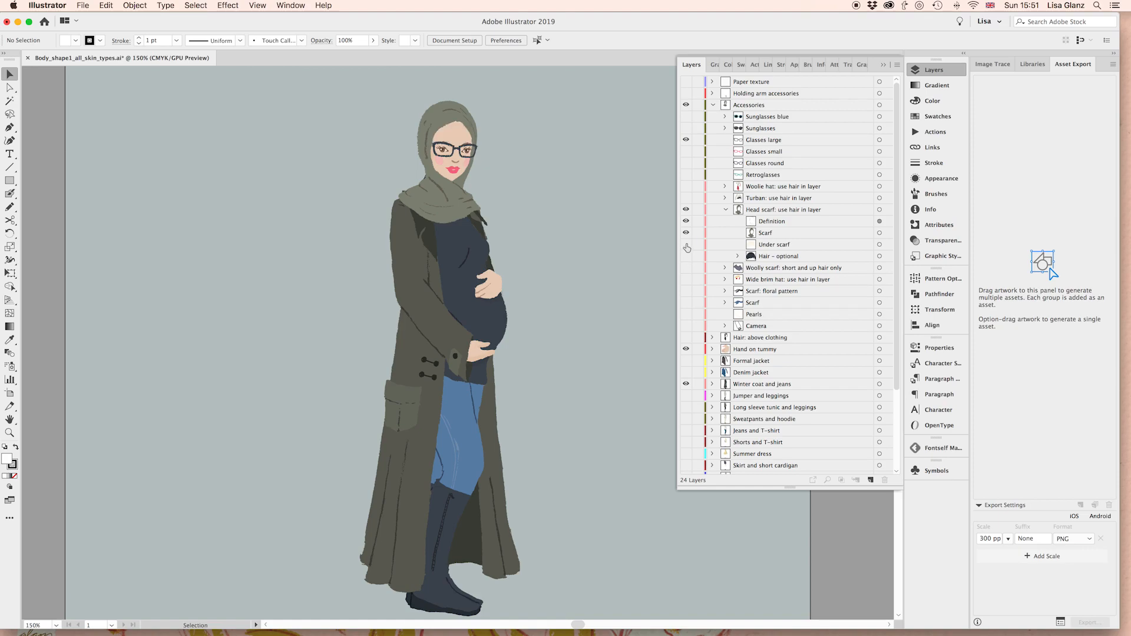
left_click(686, 245)
left_click(727, 210)
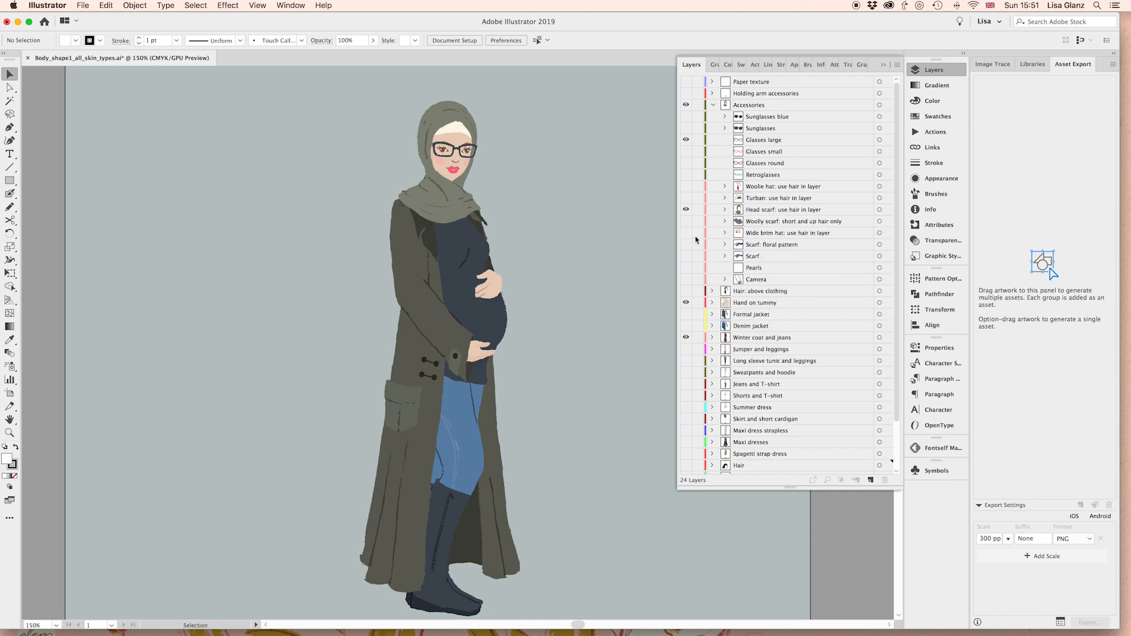
Hide the whole Accessories layer and show the main Hair layer
left_click(686, 104)
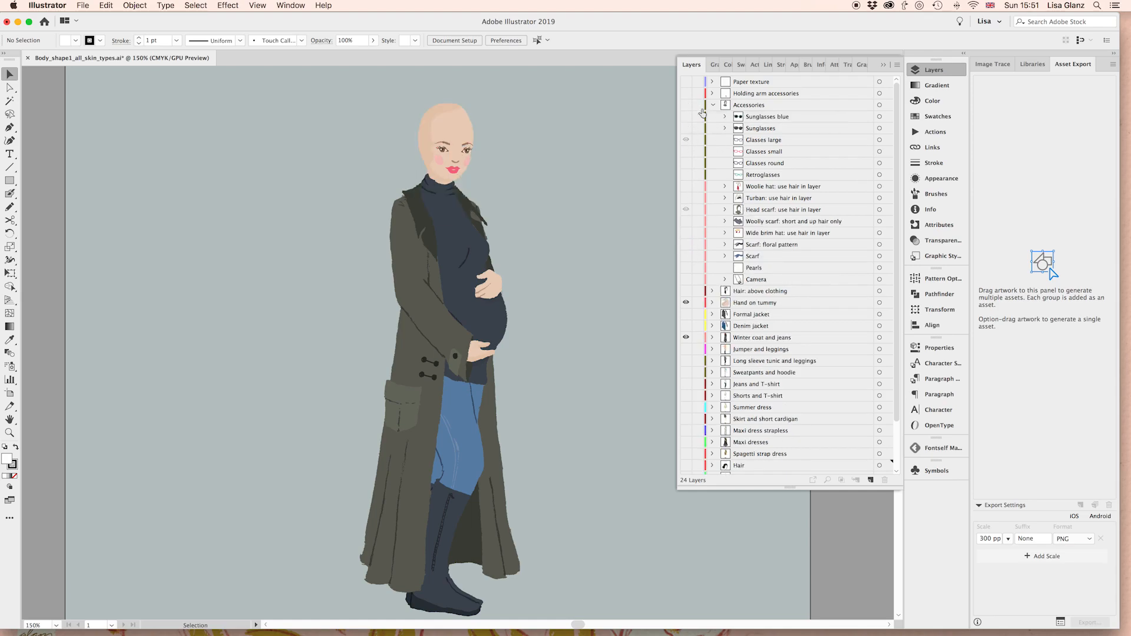
scroll(774, 212, "down", 3)
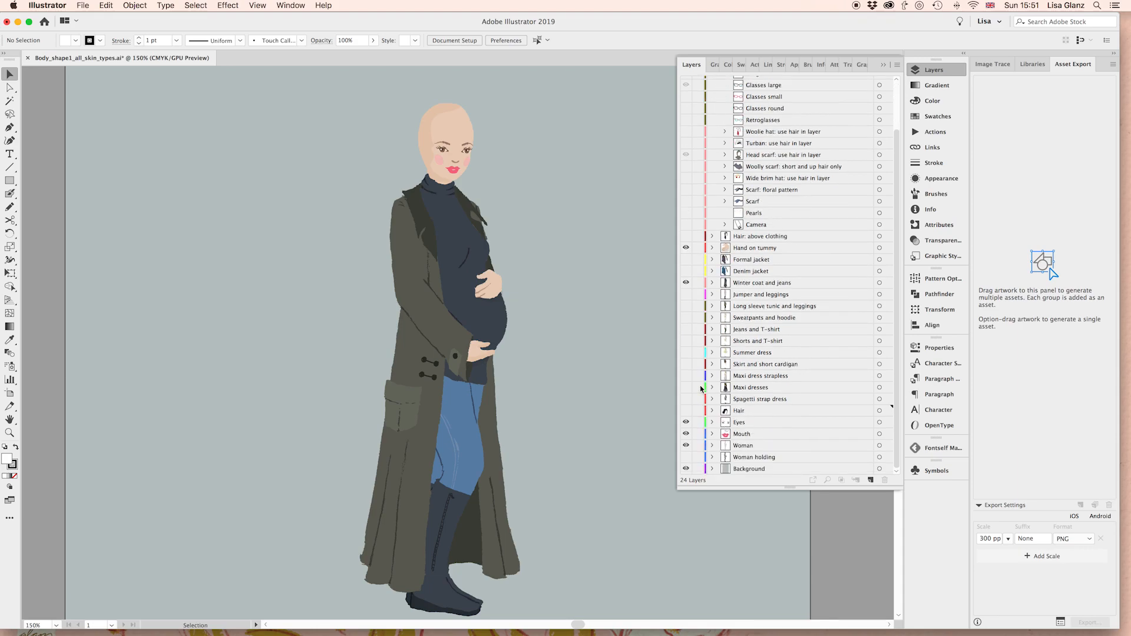
left_click(686, 411)
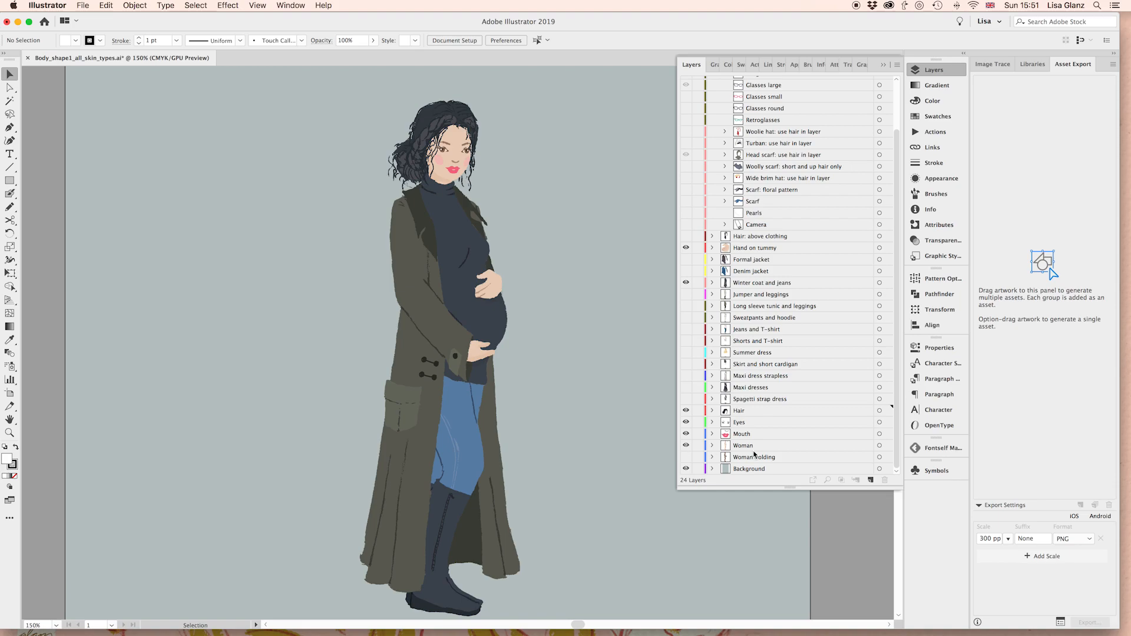
Replace the Woman pose with Woman holding and switch its skin from Skin type 5 to Skin type 4
left_click(686, 457)
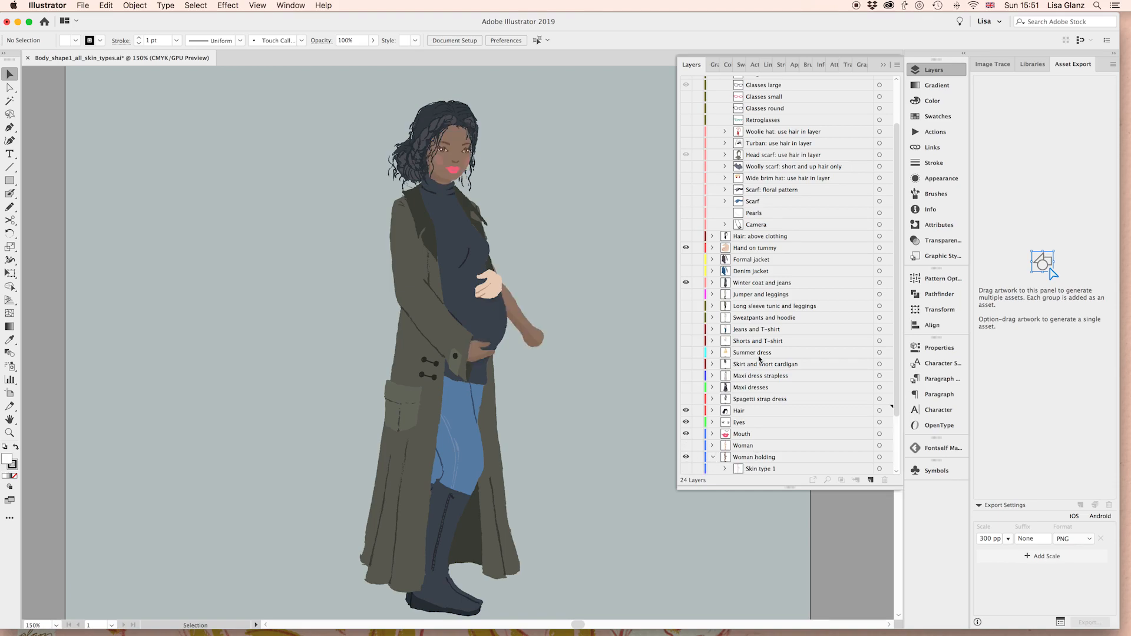
left_click(713, 458)
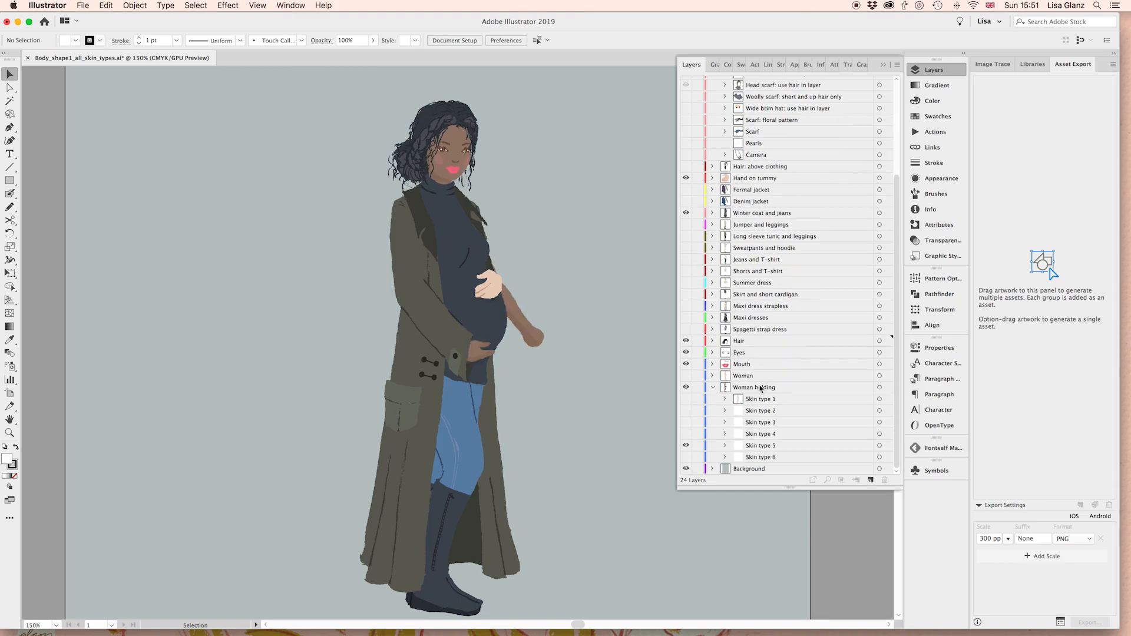
left_click(686, 445)
left_click(686, 434)
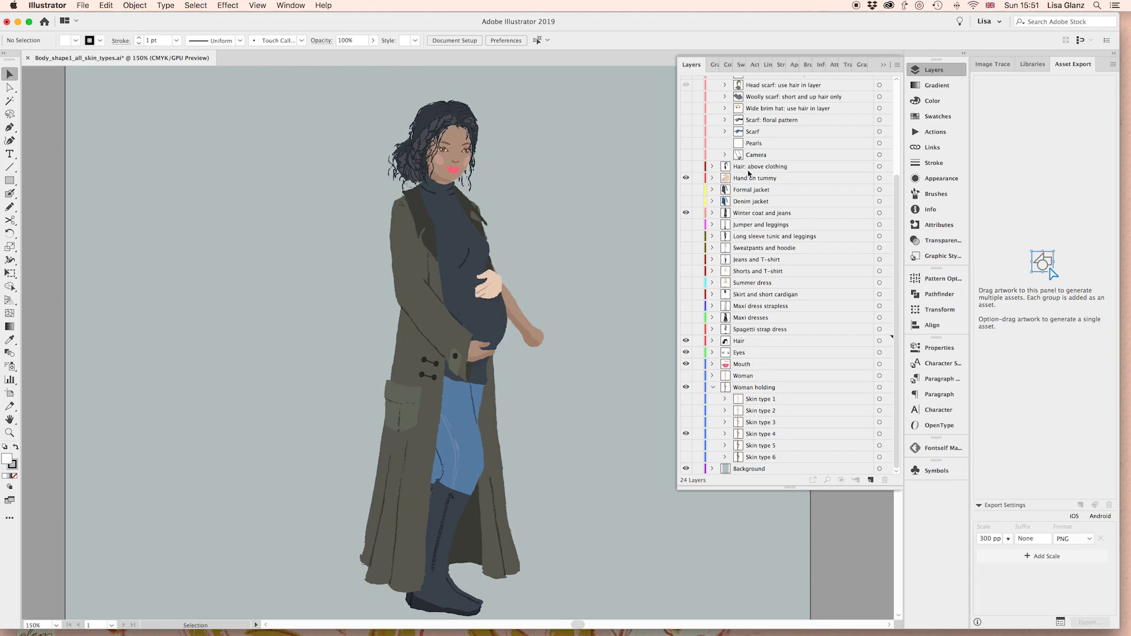
Hide the Hand on tummy layer and collapse the Accessories layer
left_click(687, 179)
scroll(740, 225, "up", 1)
scroll(740, 225, "up", 5)
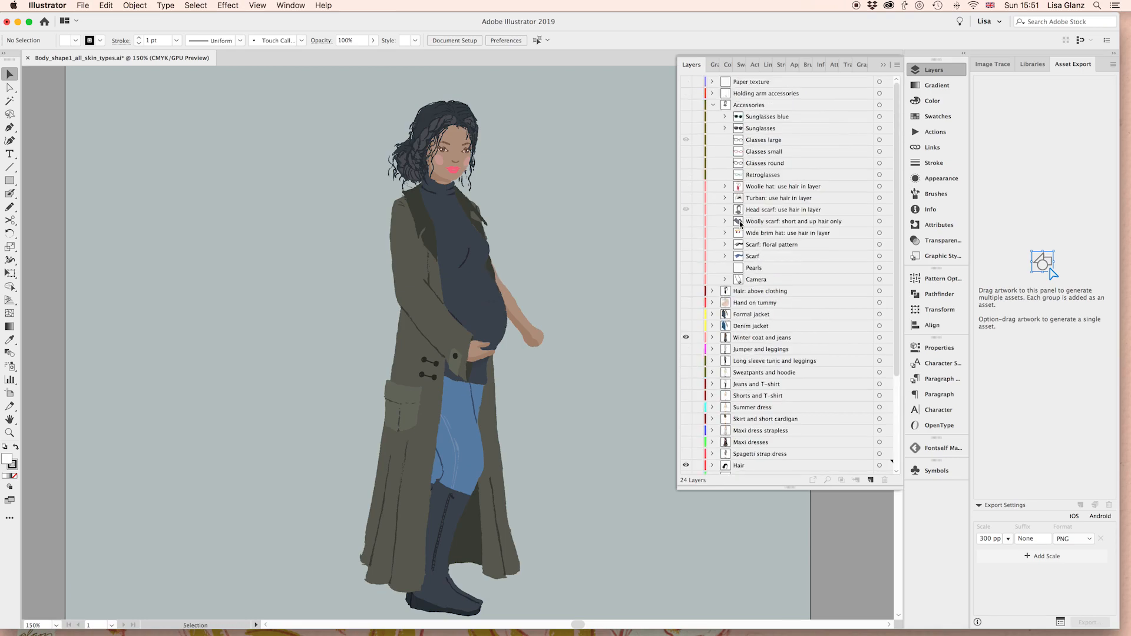
left_click(713, 105)
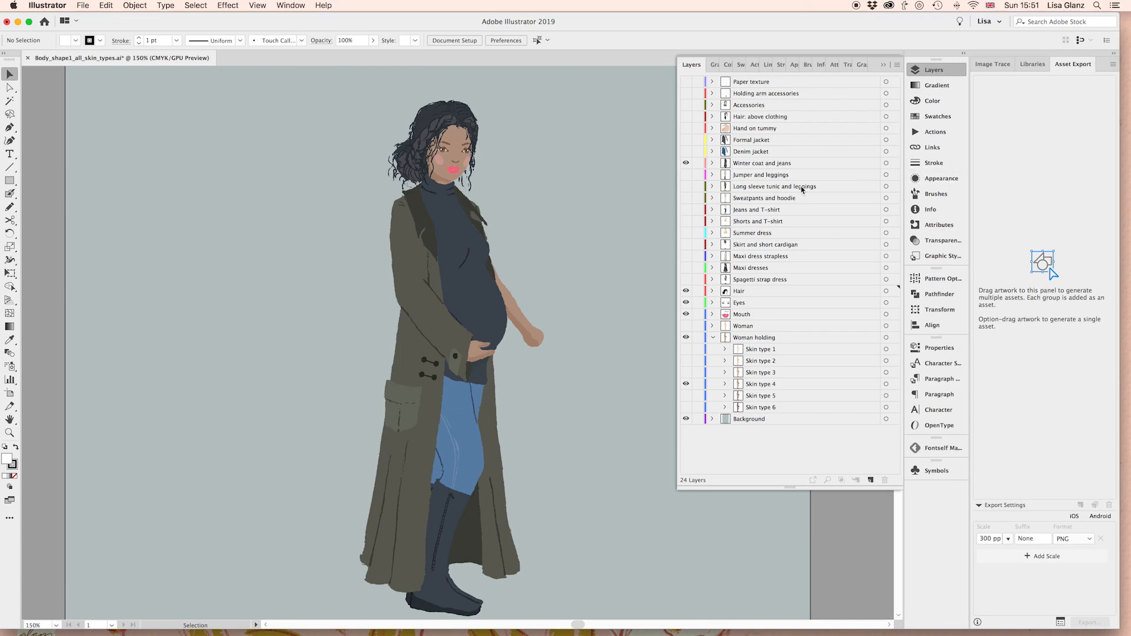
In the Winter coat and jeans outfit, replace the Long coat with the Long coat: holding arm version
left_click(713, 164)
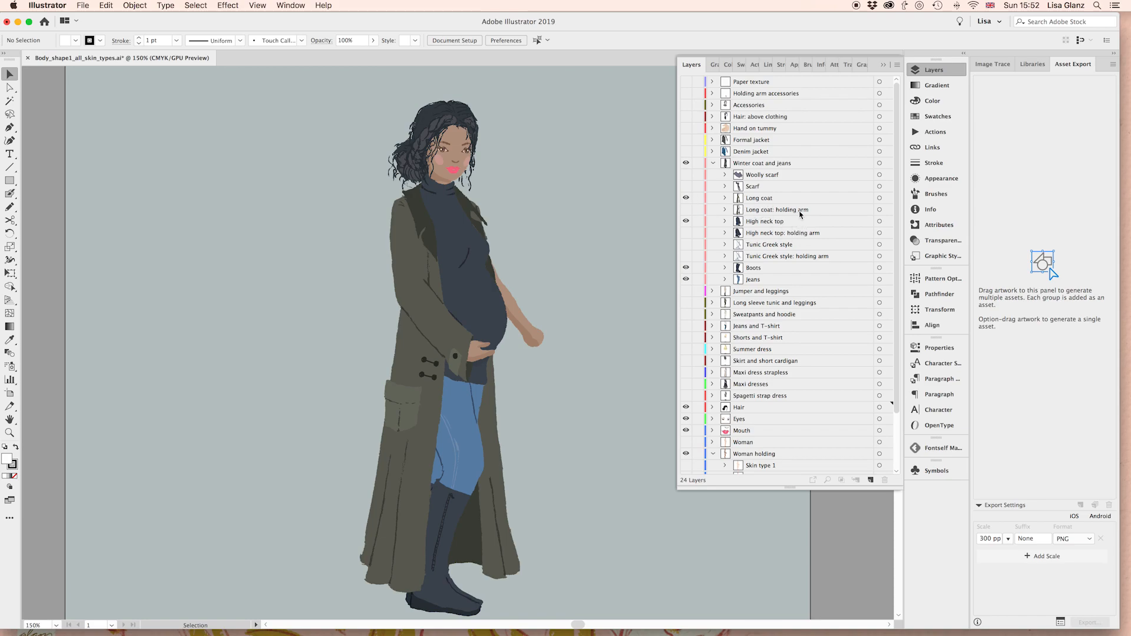
left_click(685, 199)
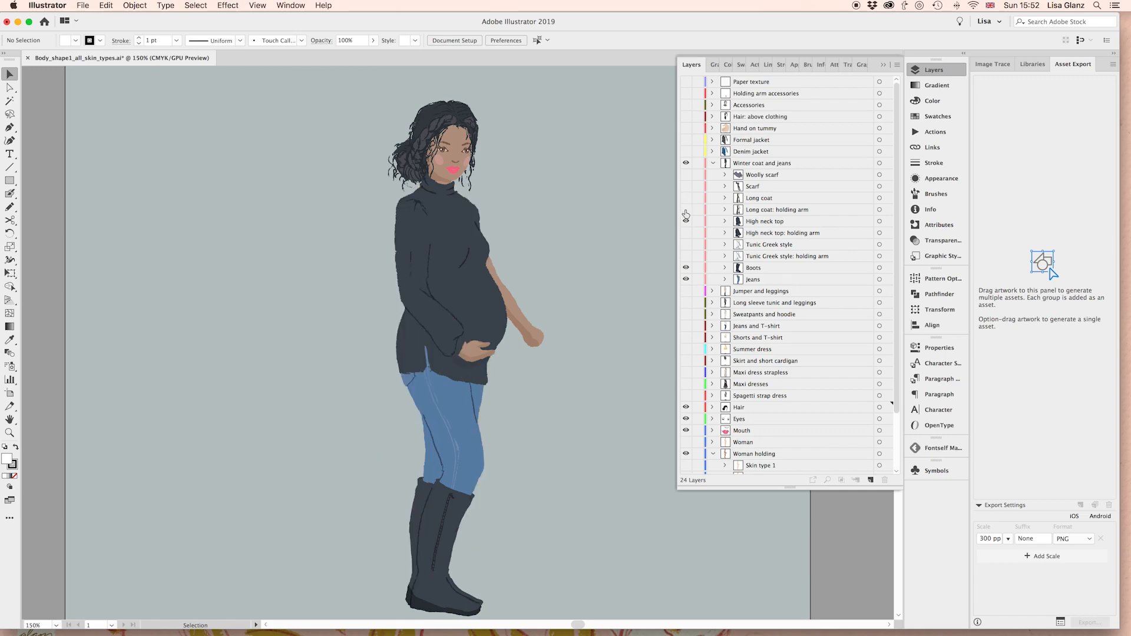
left_click(686, 210)
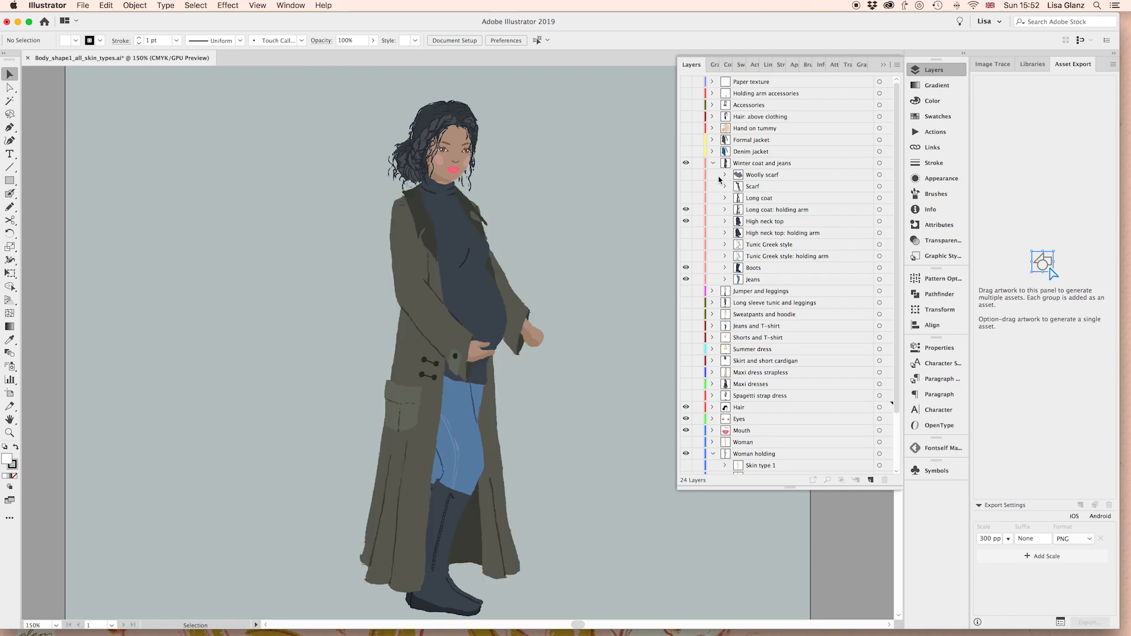
left_click(713, 164)
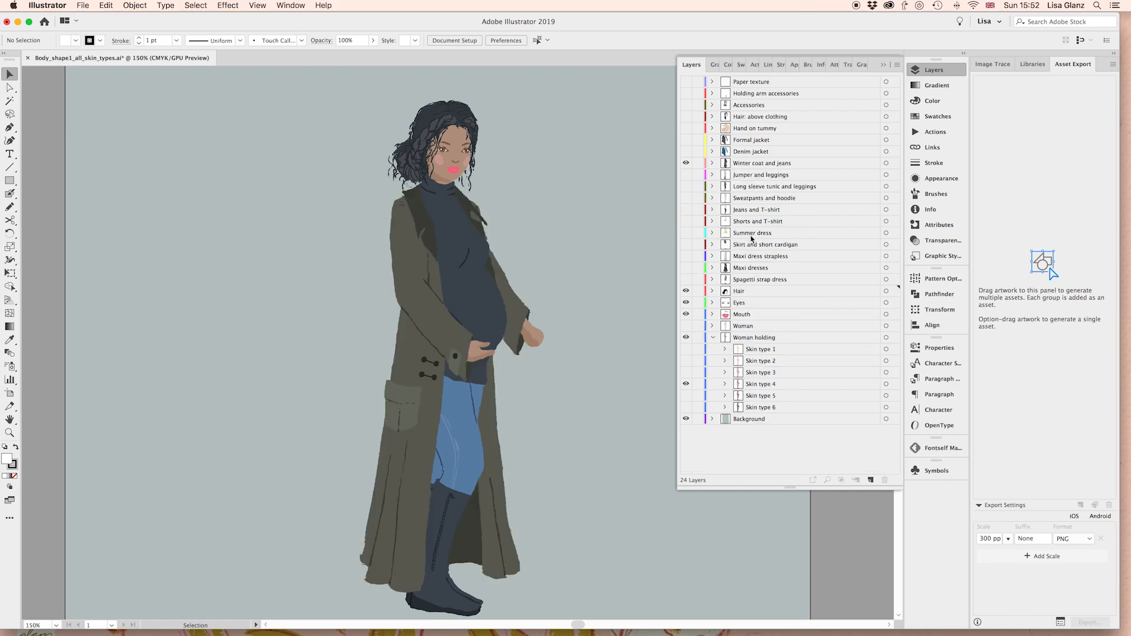
Show the Holding arm accessories layer and expand its Baby onsie options
left_click(686, 93)
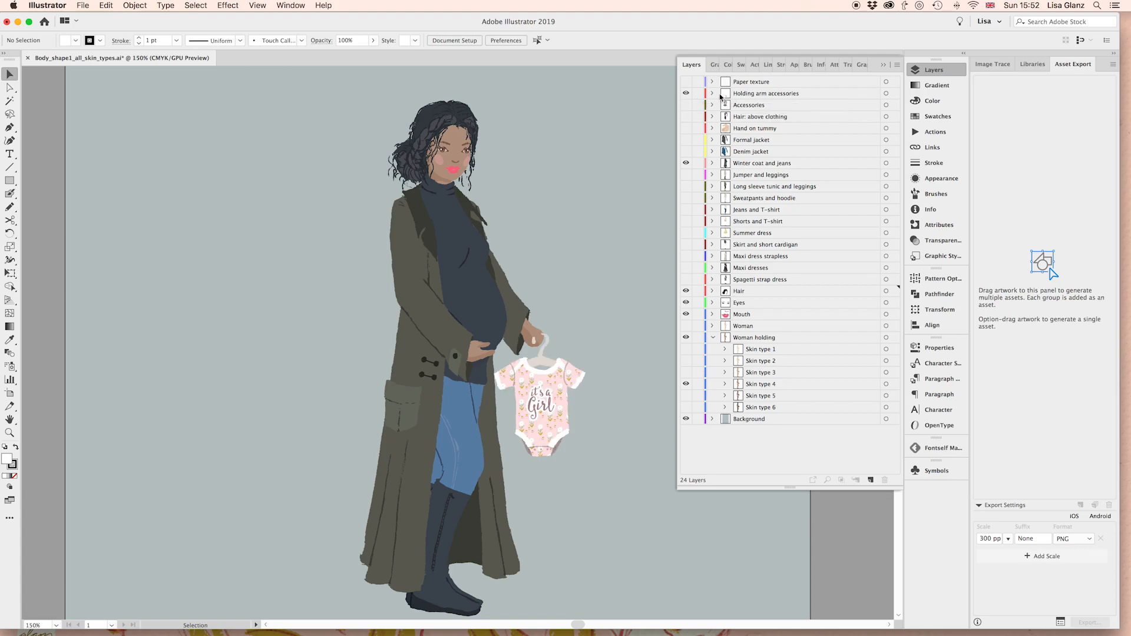
left_click(713, 93)
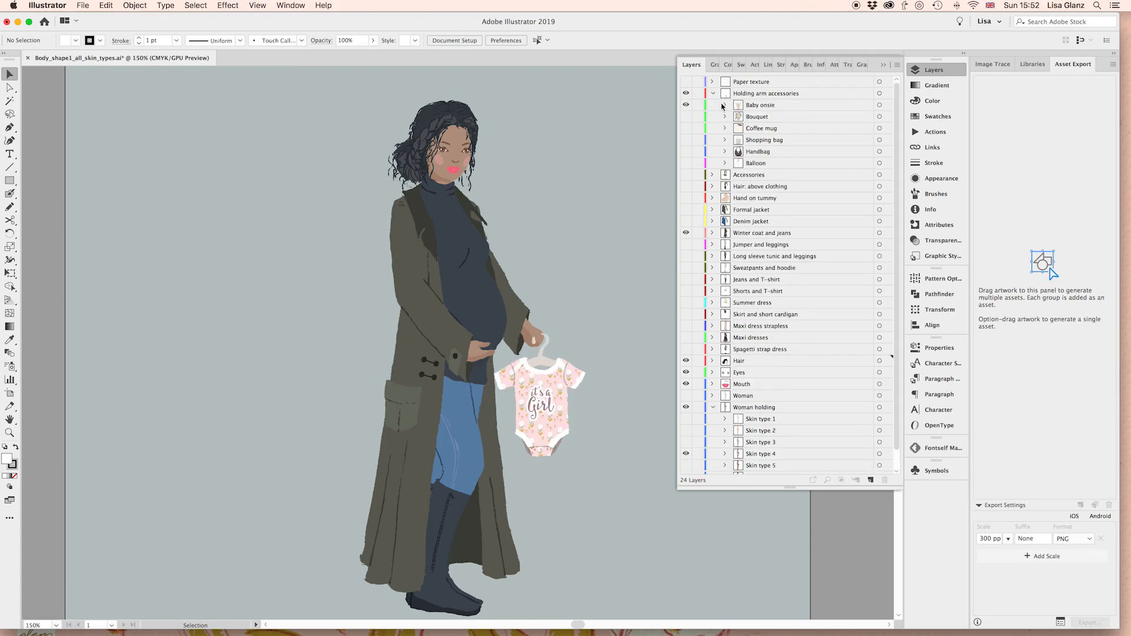
left_click(725, 105)
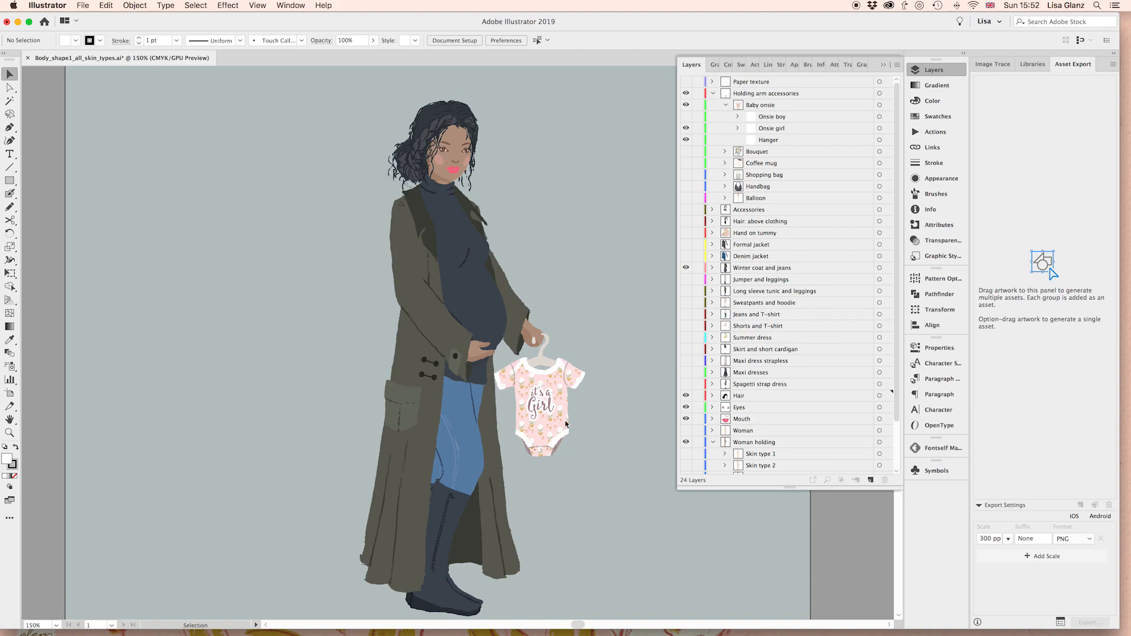
Preview the Onsie boy in place of the Onsie girl, restore the girl version, and hide the Baby onsie
left_click(685, 128)
left_click(686, 117)
left_click(685, 128)
left_click(686, 116)
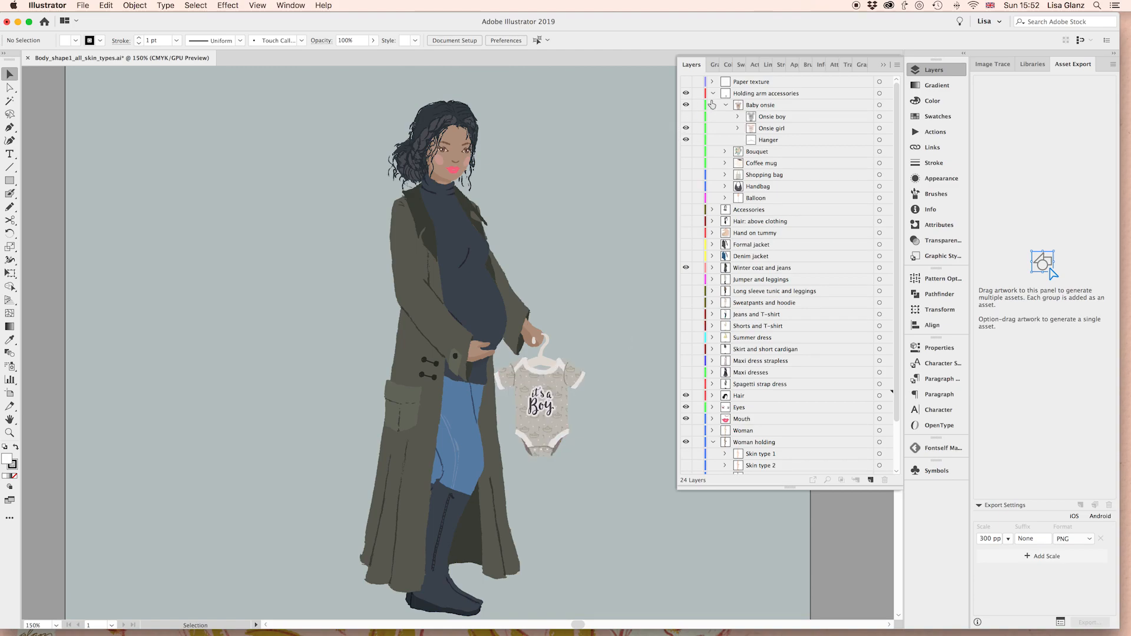
left_click(725, 105)
left_click(686, 105)
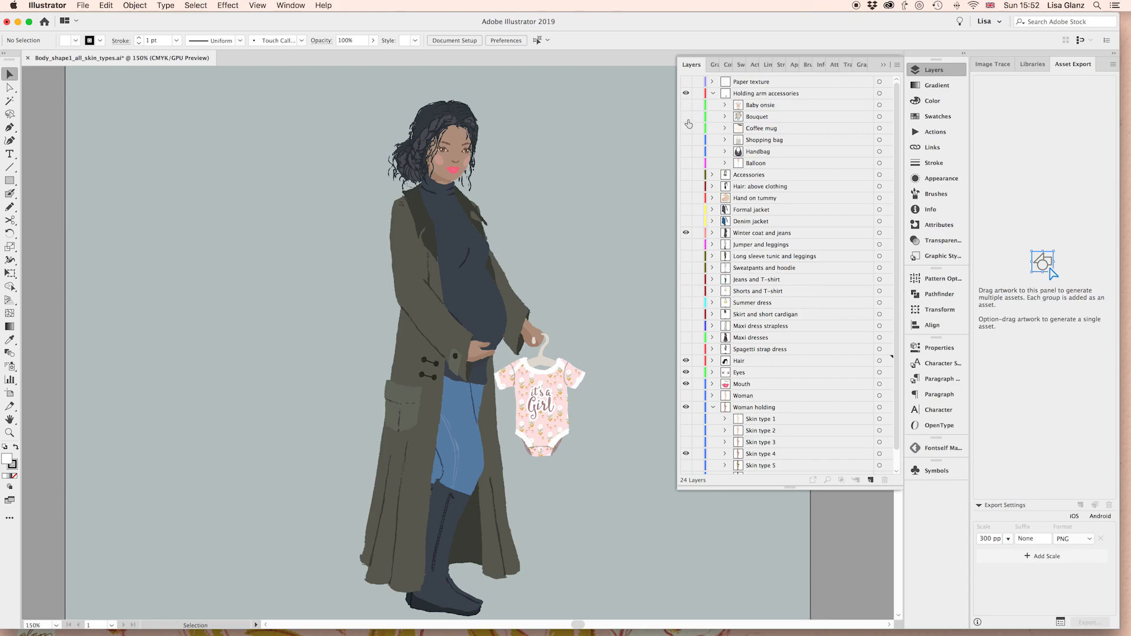
Preview the Bouquet, Coffee mug and Shopping bag one at a time in the woman's hand, and show the Handbag
left_click(686, 116)
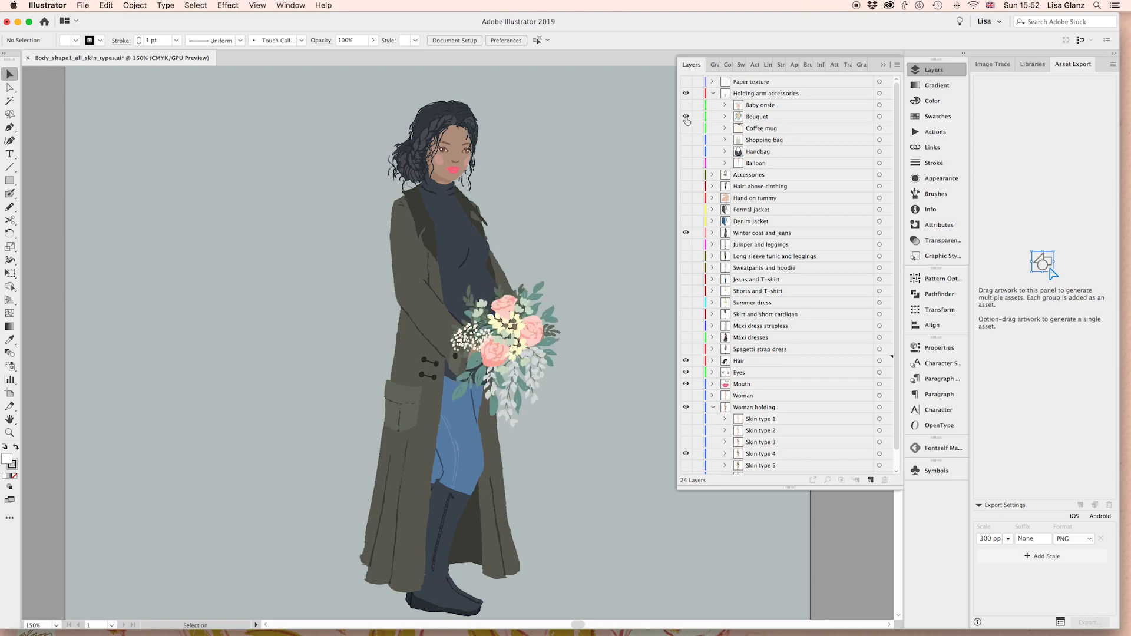
left_click(686, 117)
left_click(686, 129)
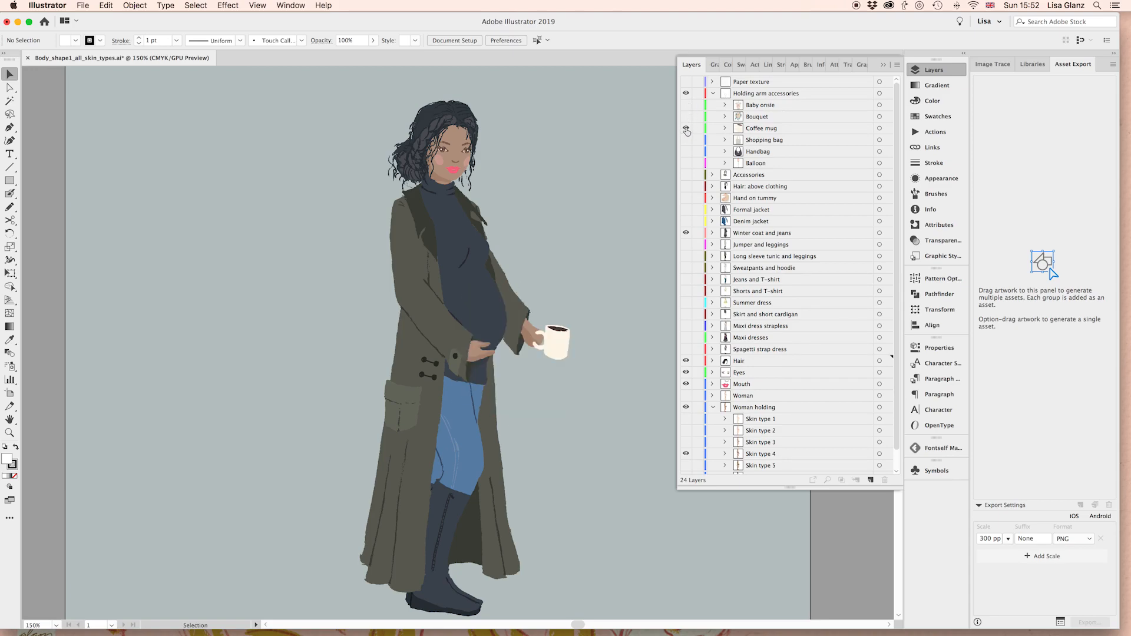
left_click(686, 128)
left_click(686, 140)
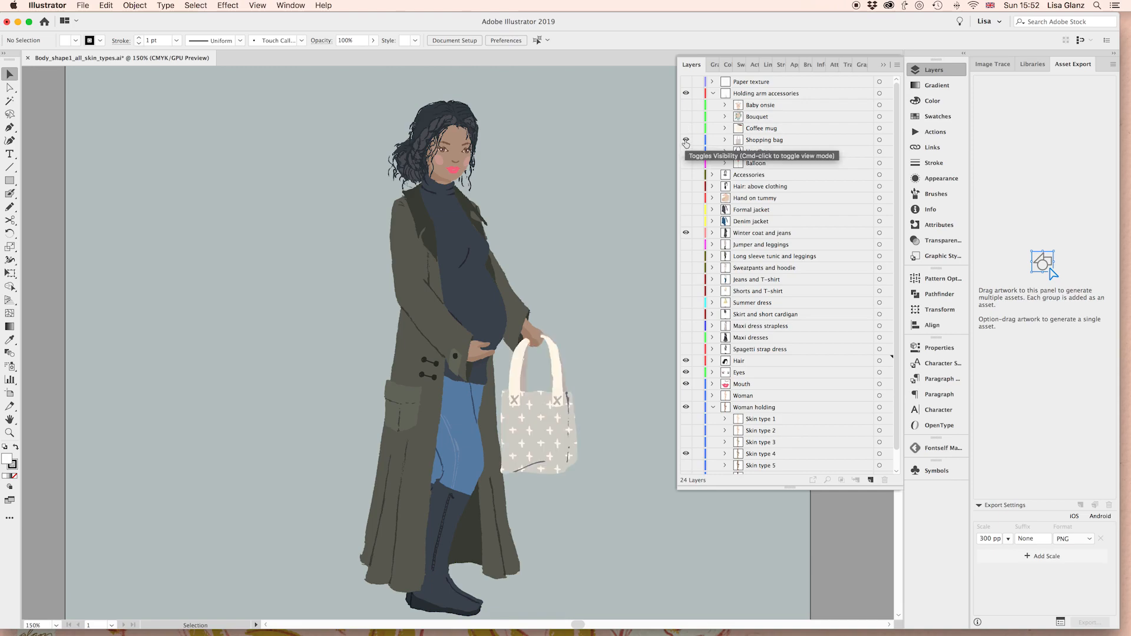
left_click(685, 139)
left_click(686, 151)
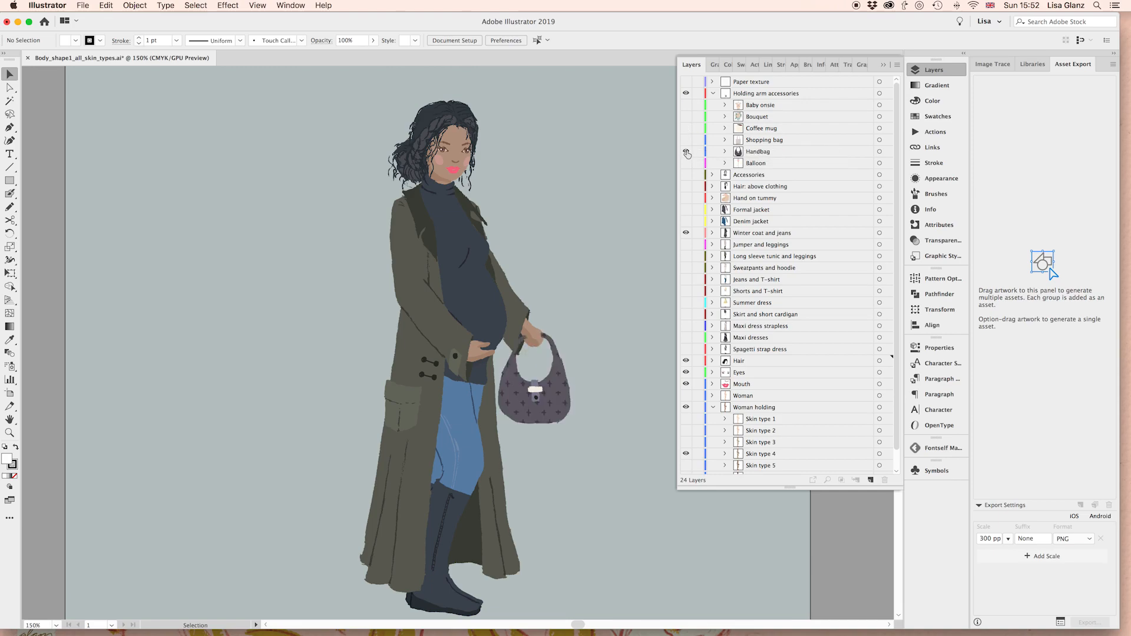
Hide the Handbag and show the Balloon in the woman's hand instead
left_click(686, 153)
left_click(686, 164)
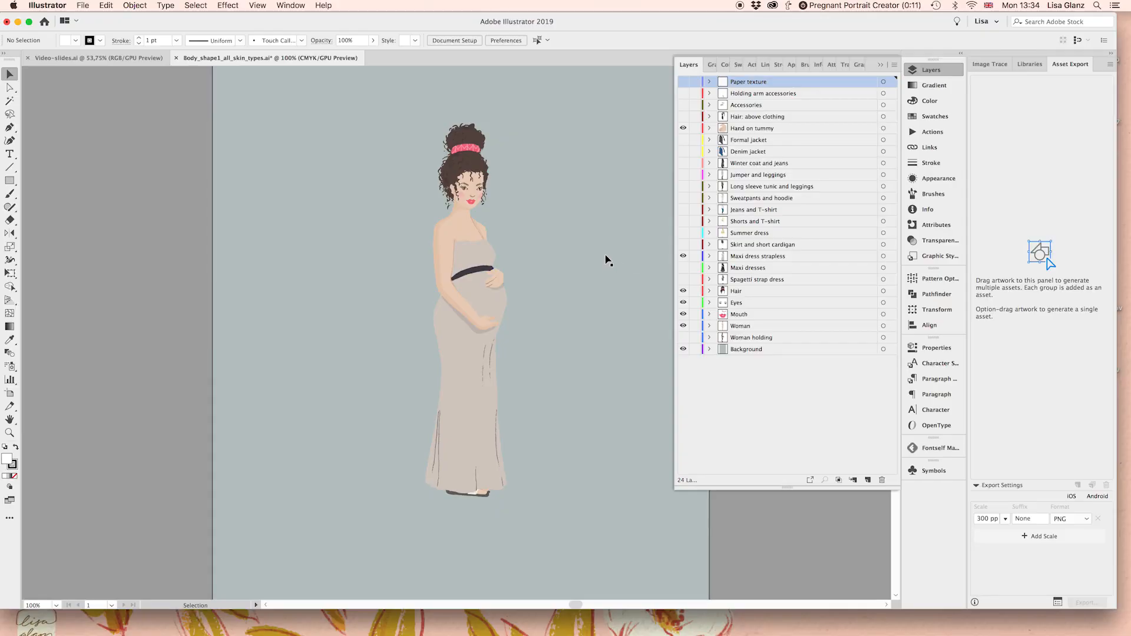
Recolour the Dress shape of the Tan maxi dress in the Maxi dress strapless outfit with the dark navy swatch
left_click(710, 257)
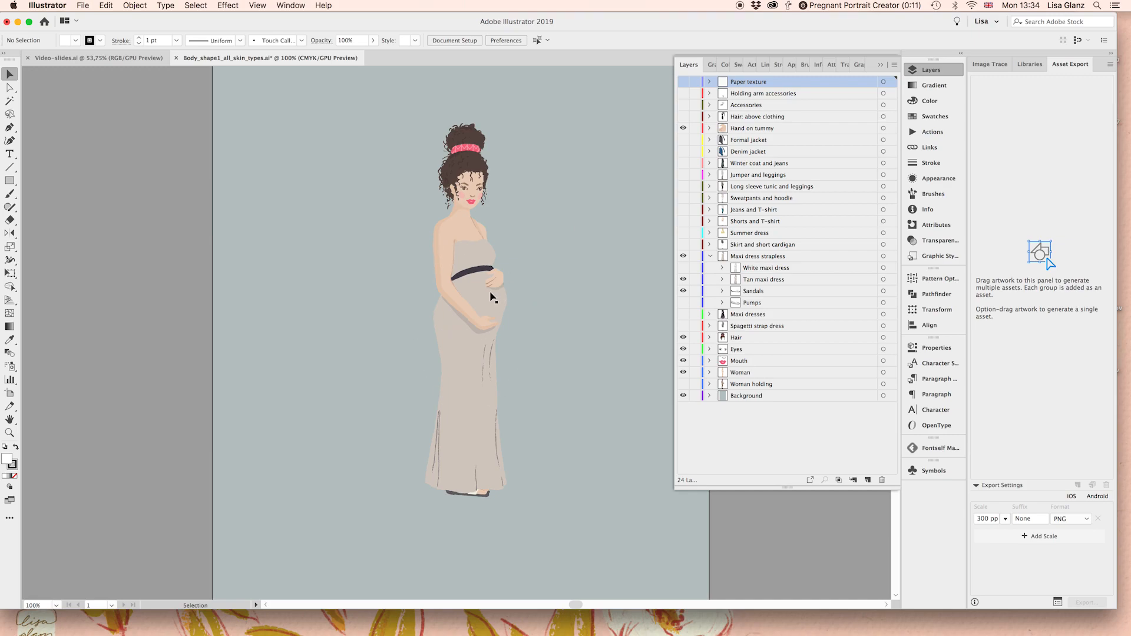
left_click(722, 281)
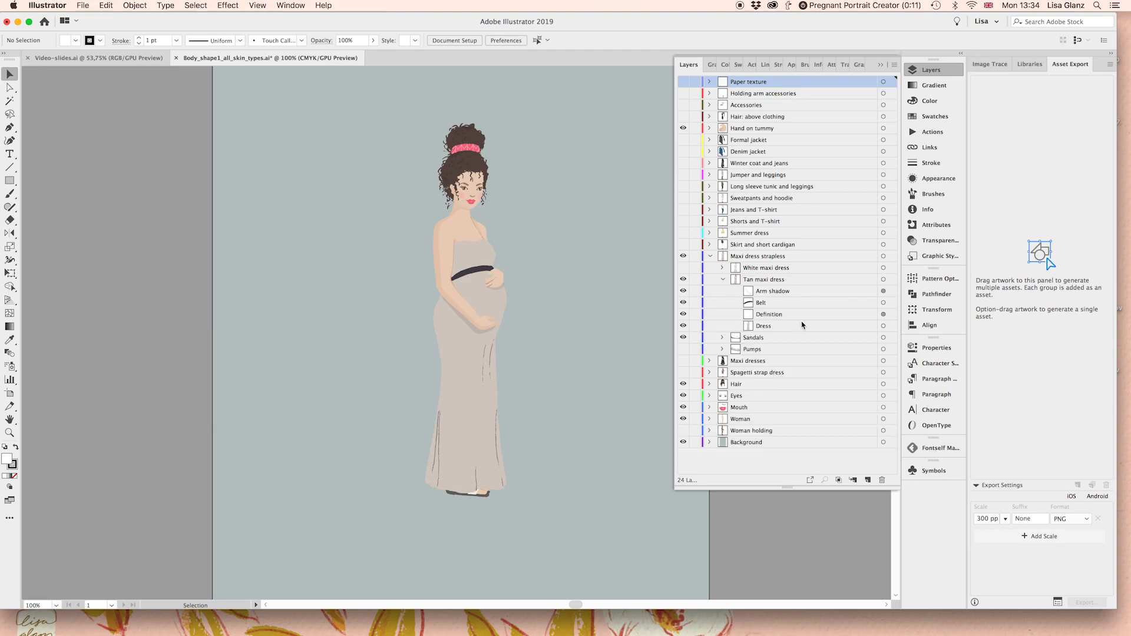
left_click(891, 326)
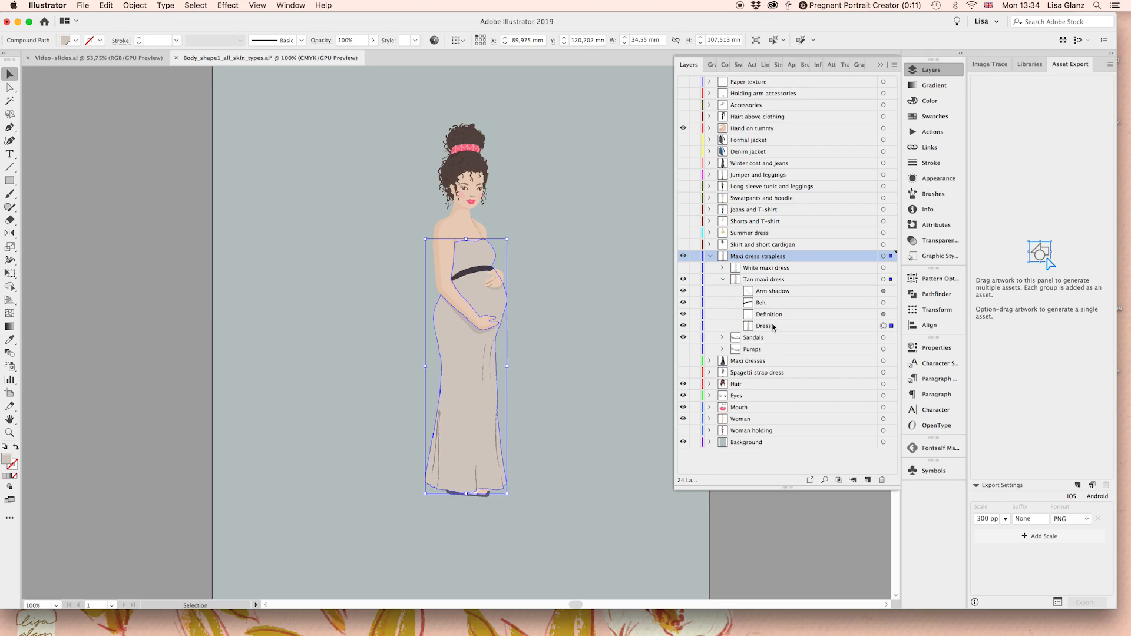
left_click(940, 117)
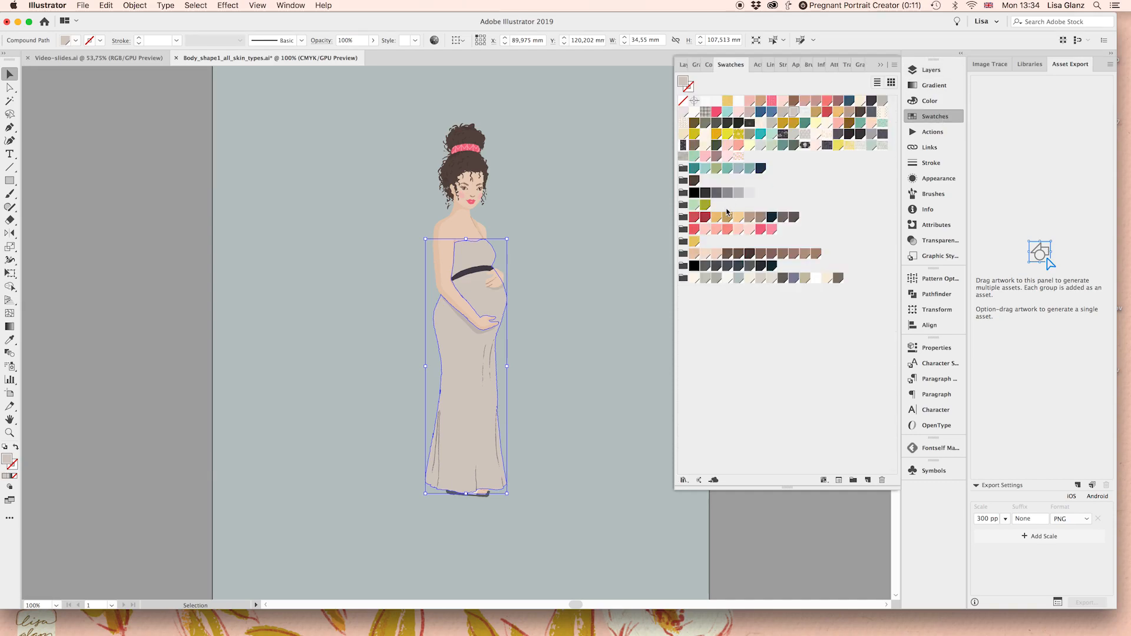
left_click(761, 169)
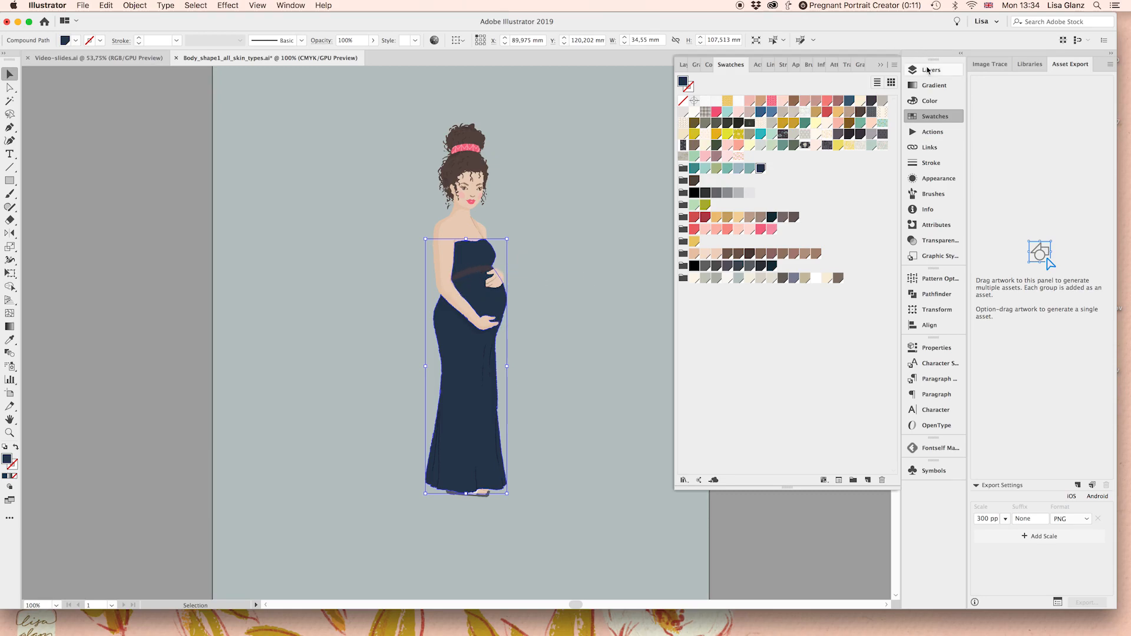
Recolour the Belt of the Tan maxi dress with the pink swatch and deselect it
left_click(927, 70)
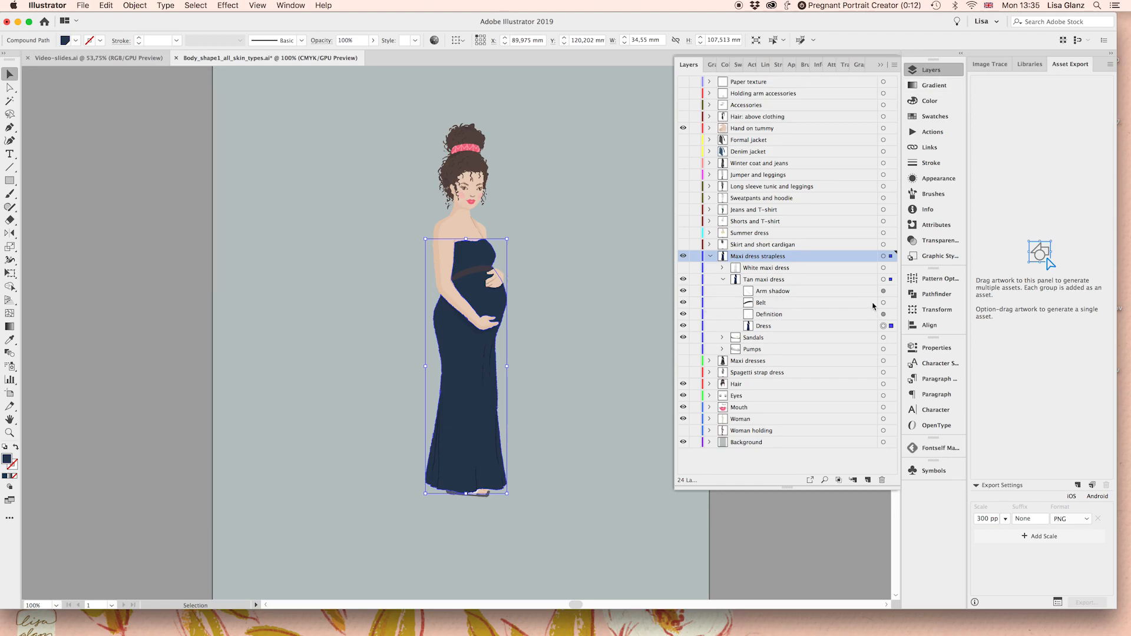
left_click(890, 304)
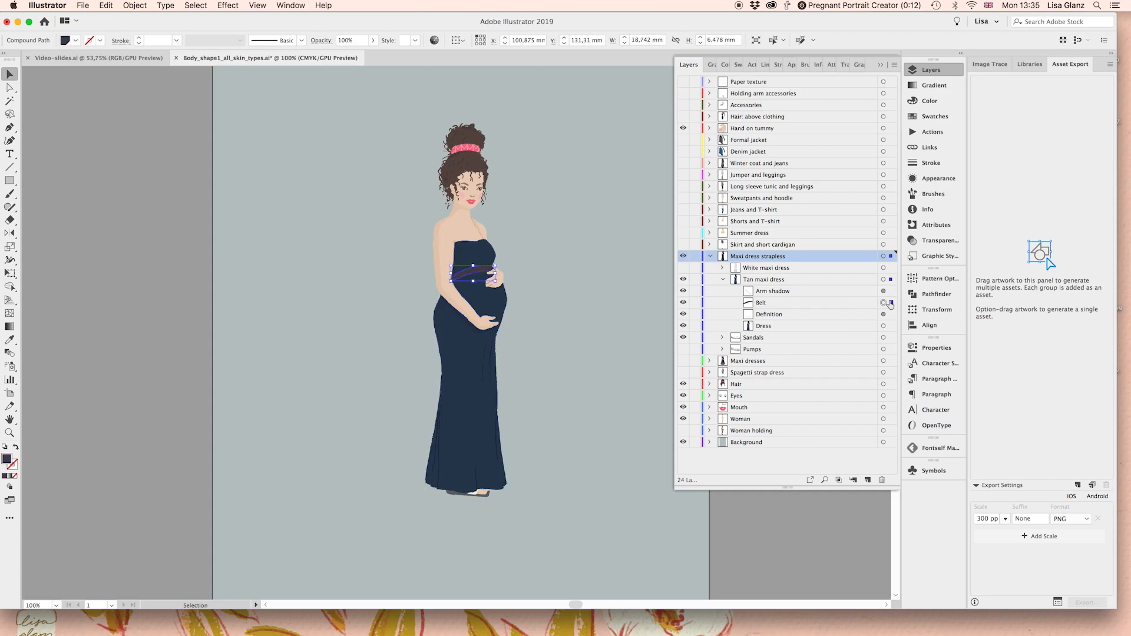
left_click(942, 118)
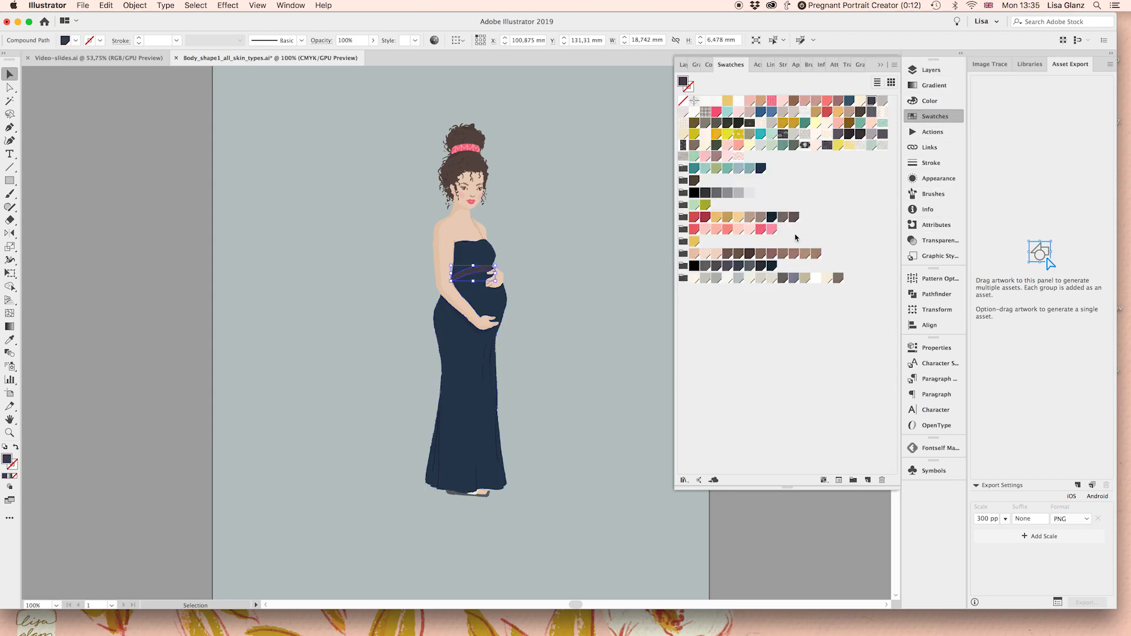
left_click(772, 229)
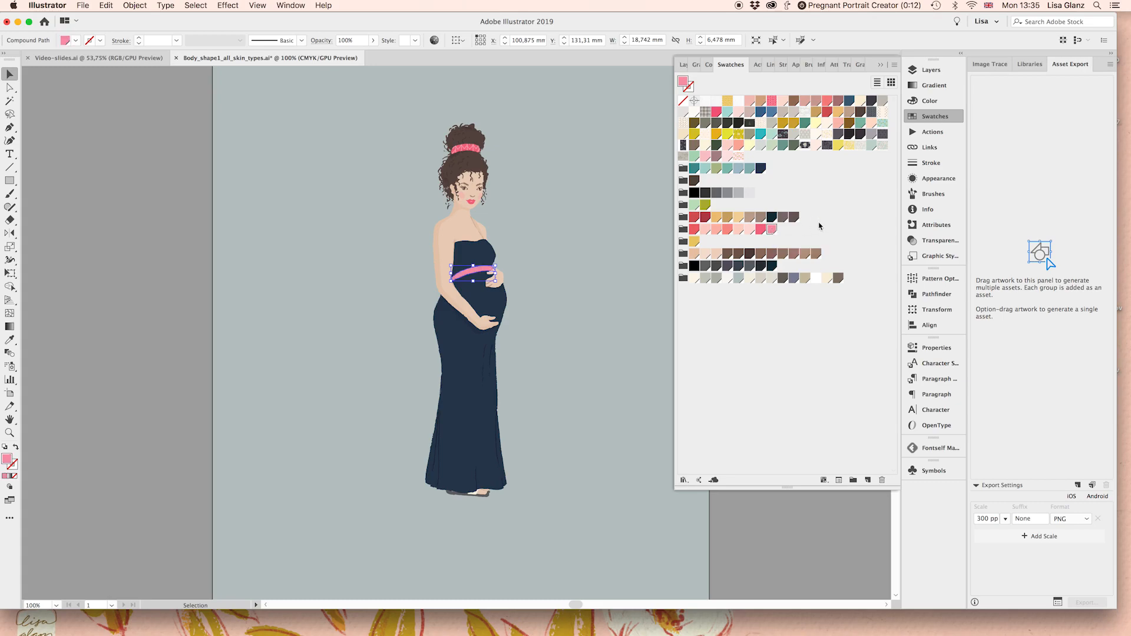
key("super+shift+a")
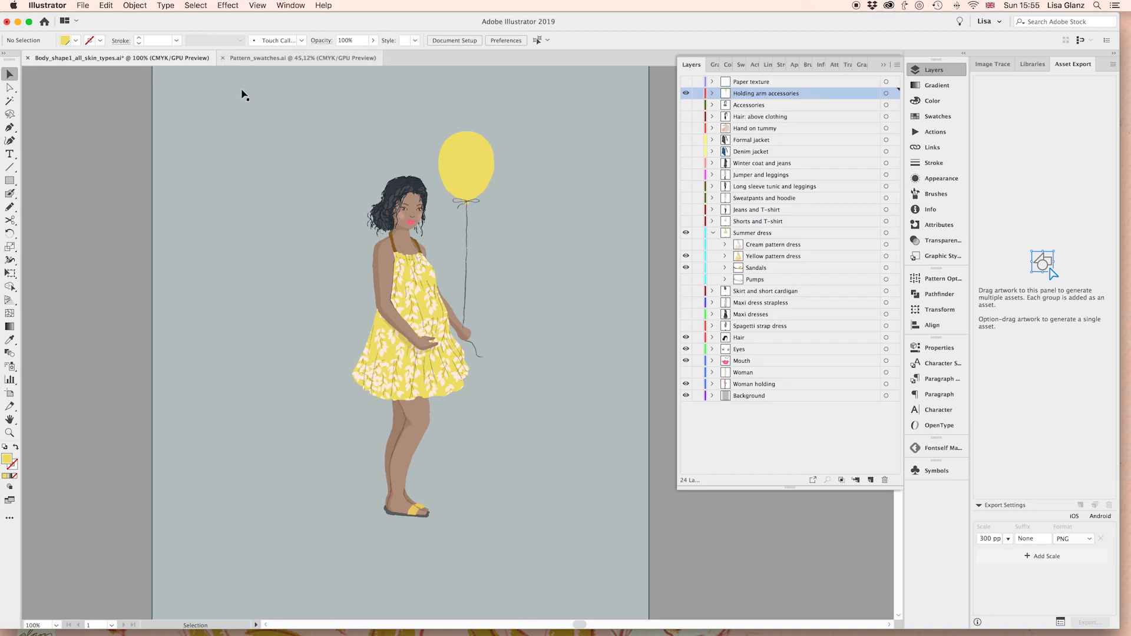
In Pattern_swatches.ai, copy the yellow speckled square from the Texture & Plaid Patterns
left_click(271, 61)
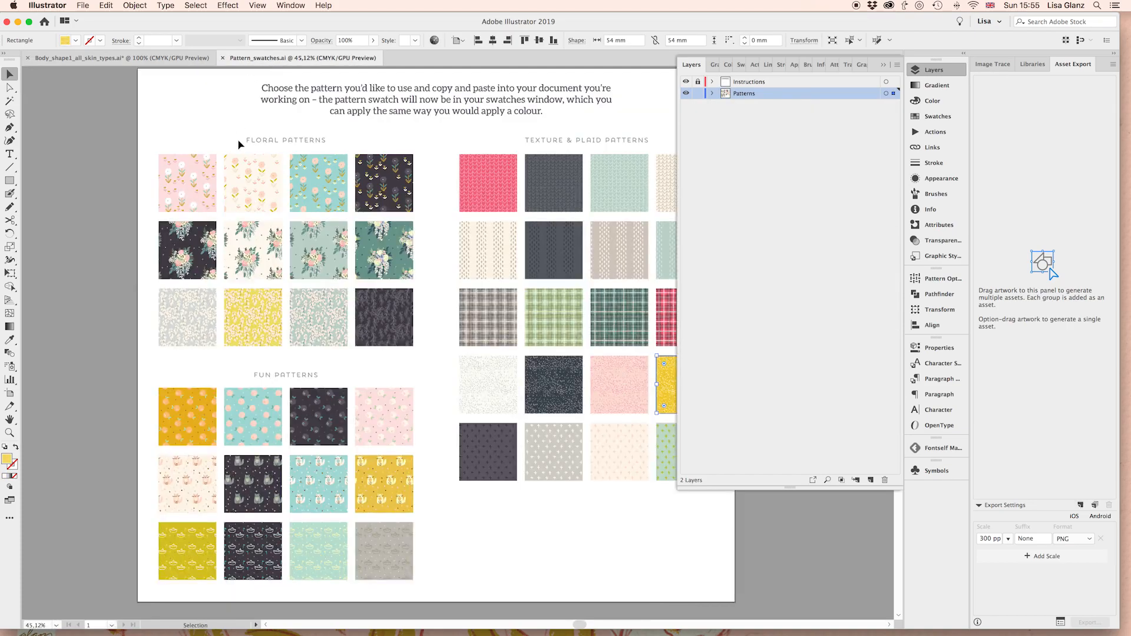
left_click(652, 179)
key("space")
left_click_drag(521, 267, 481, 267)
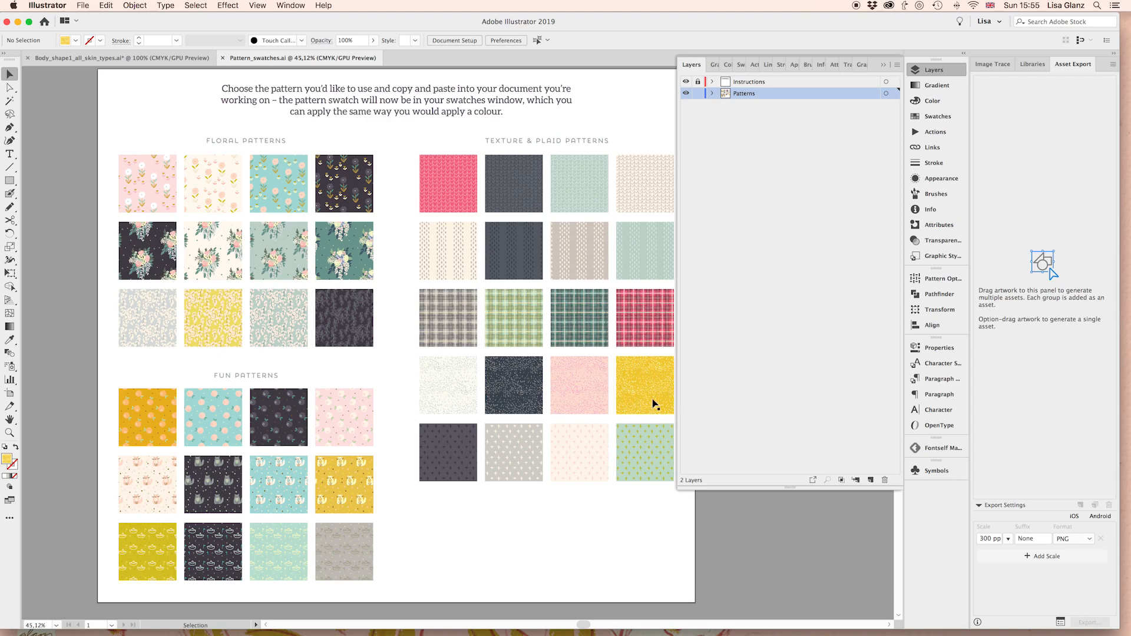
left_click_drag(641, 387, 584, 384)
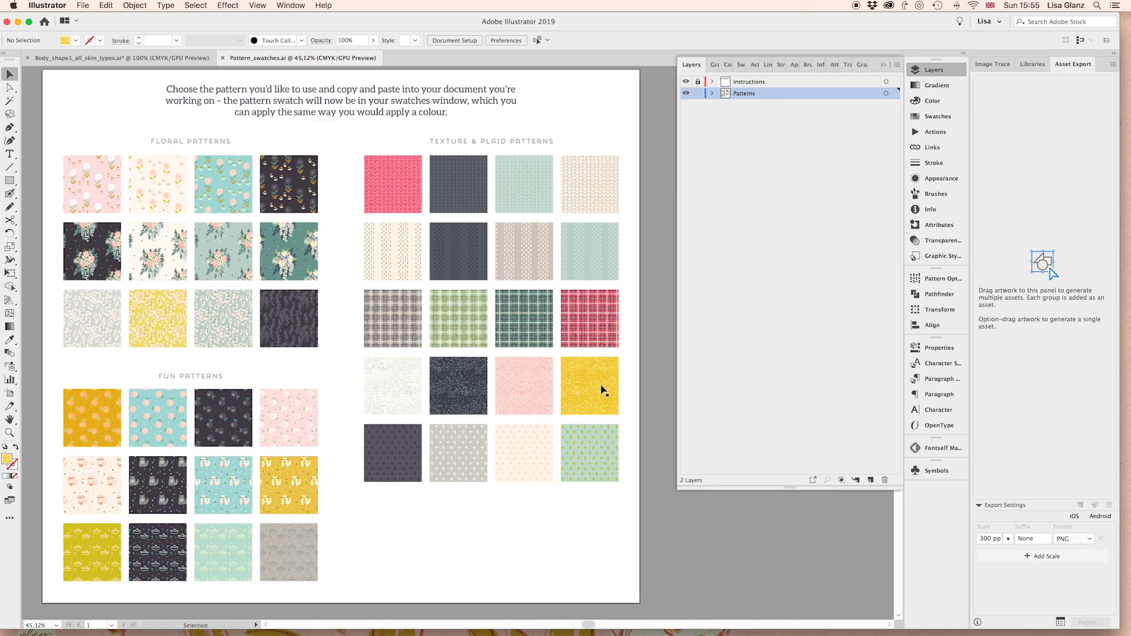
left_click(588, 386)
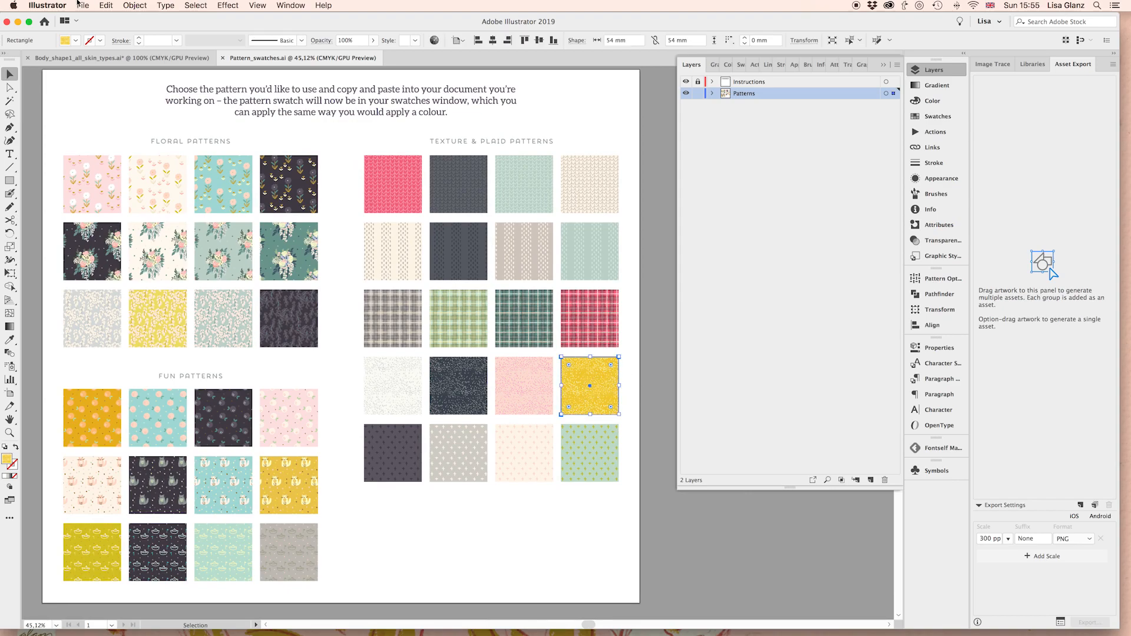
left_click(114, 5)
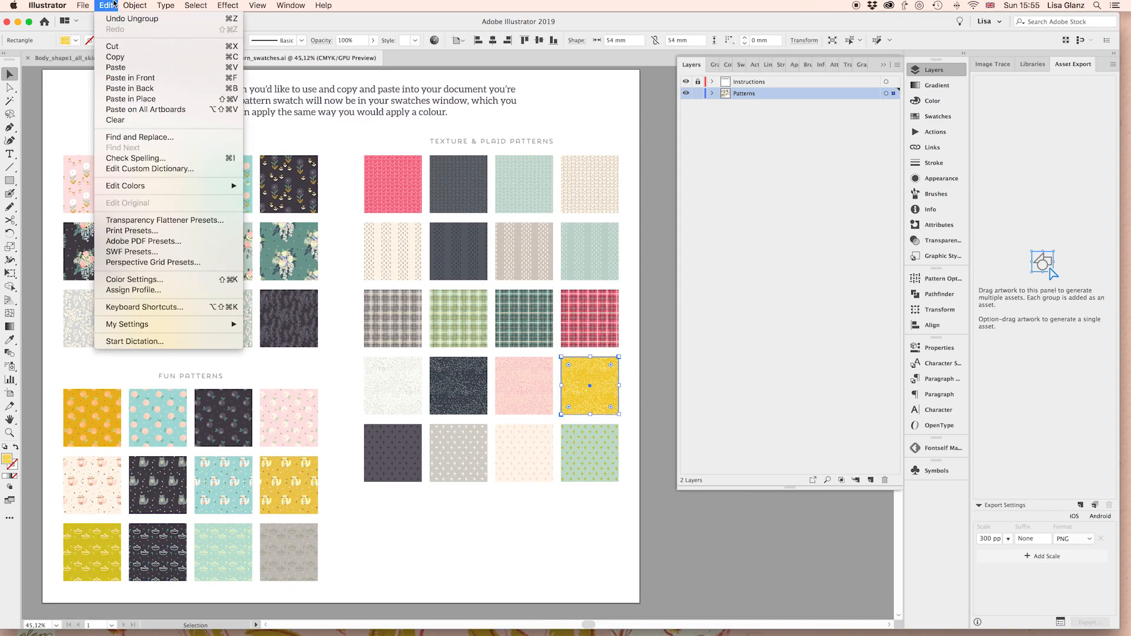
left_click(115, 57)
Paste the pattern square into the Body_shape1_all_skin_types.ai portrait to add its swatch, and delete the pasted square
left_click(177, 58)
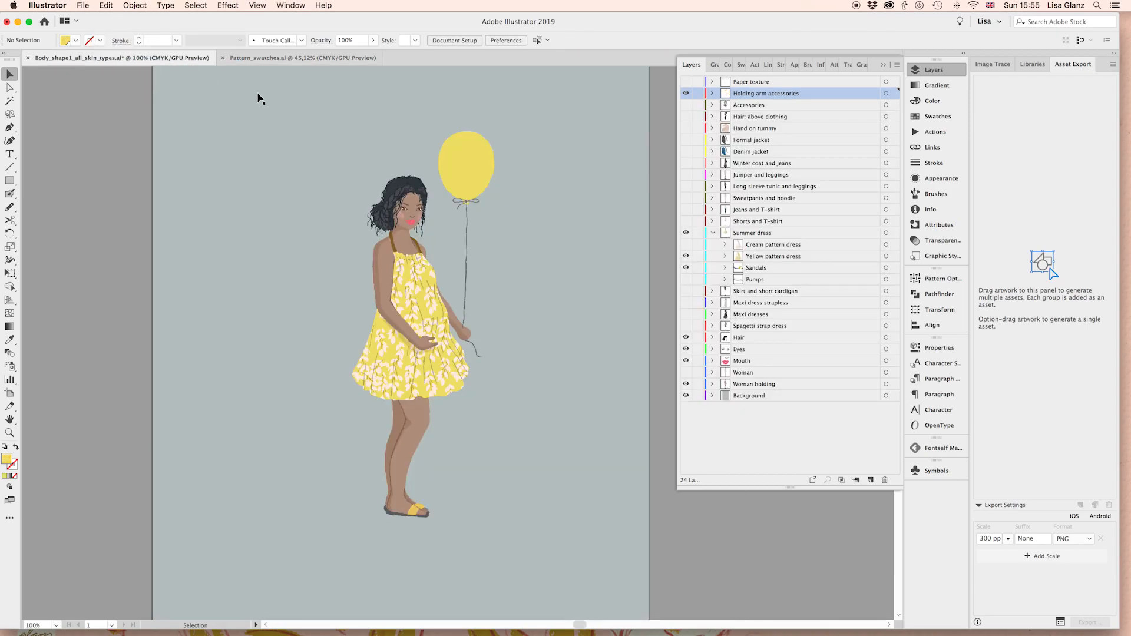
key("a")
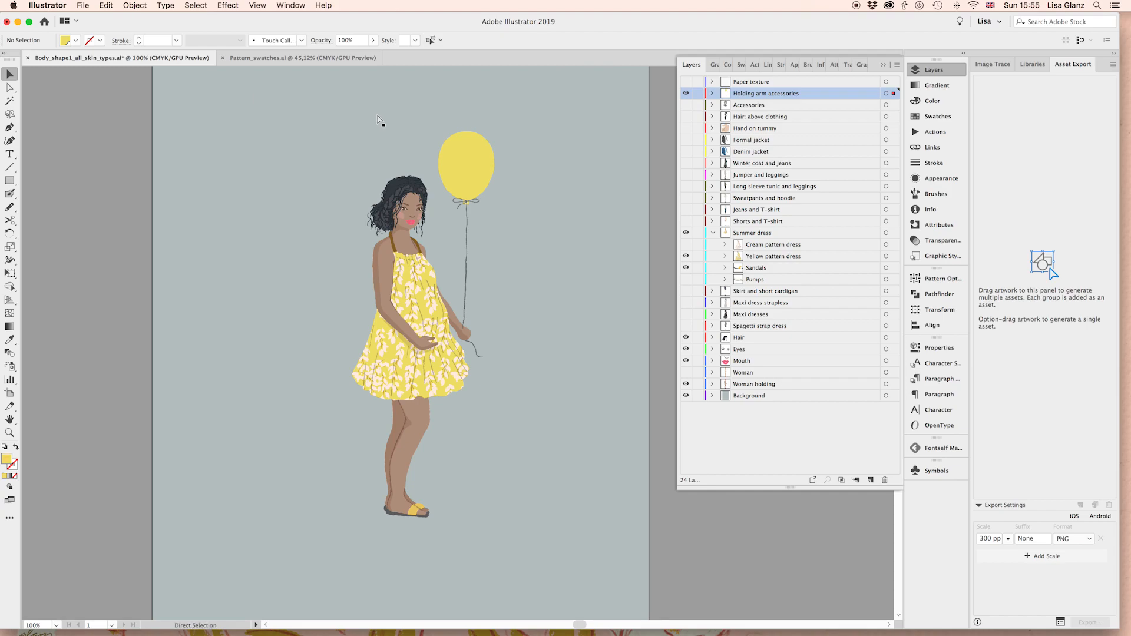
key("super+v")
key("v")
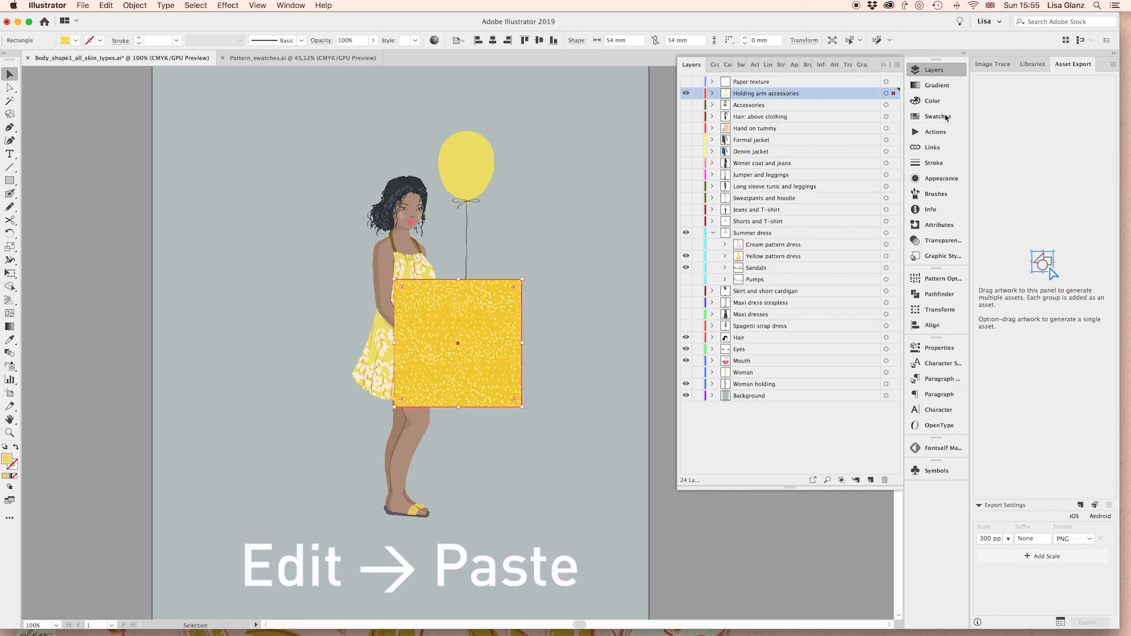
left_click(943, 116)
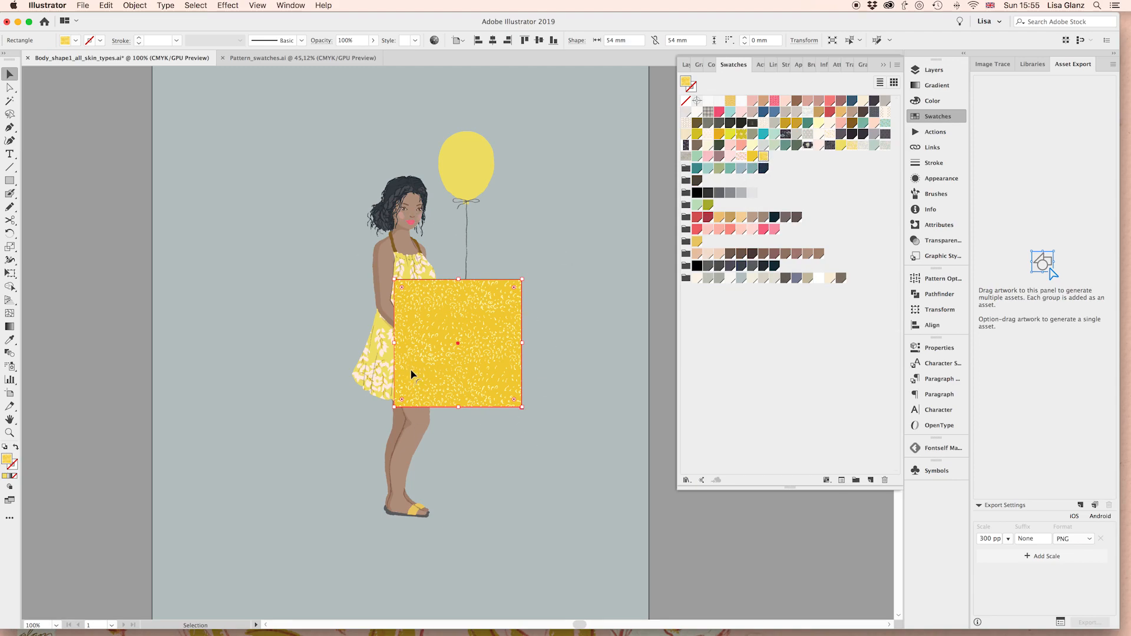
key("Delete")
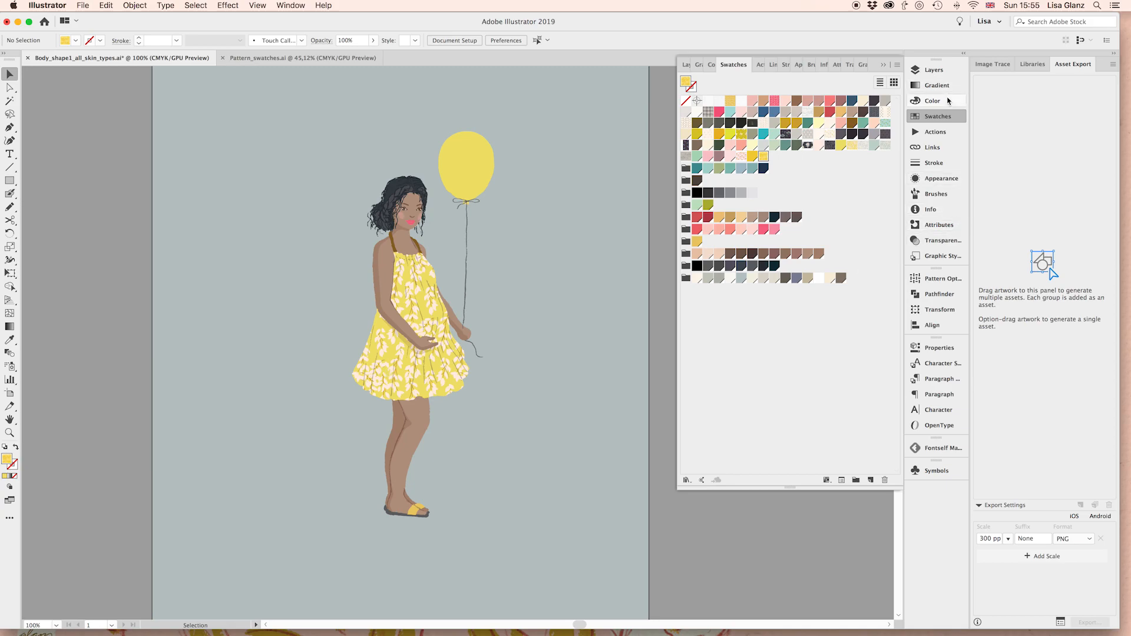
Fill the Dress shape of the Yellow pattern dress with the newly added yellow speckled pattern swatch and deselect it
left_click(940, 71)
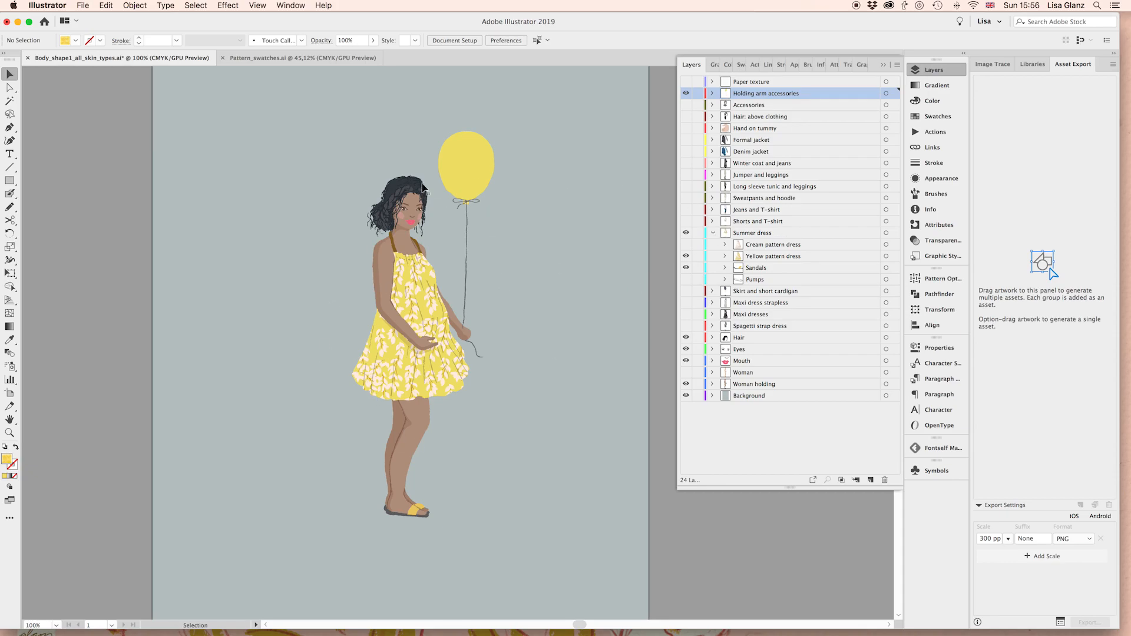
left_click(725, 257)
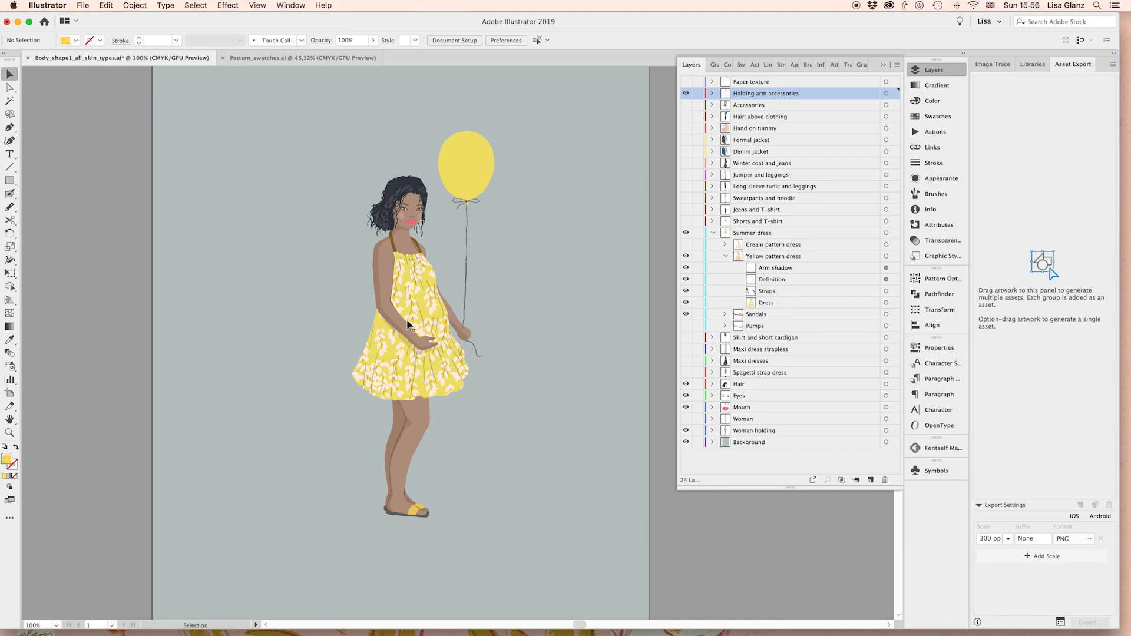
left_click(894, 304)
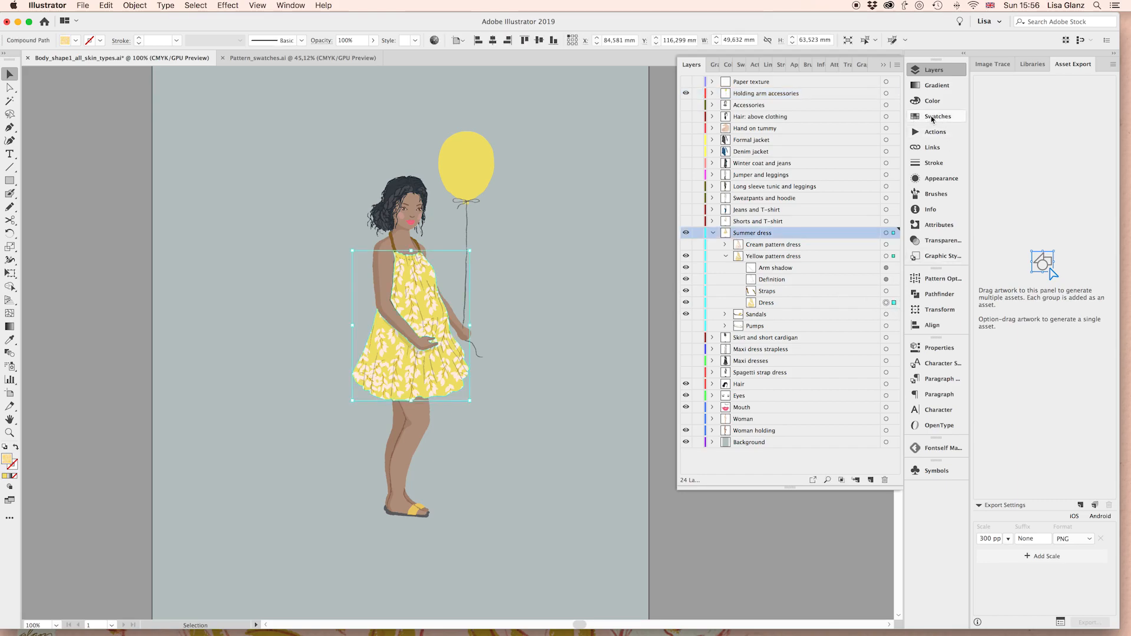
left_click(932, 117)
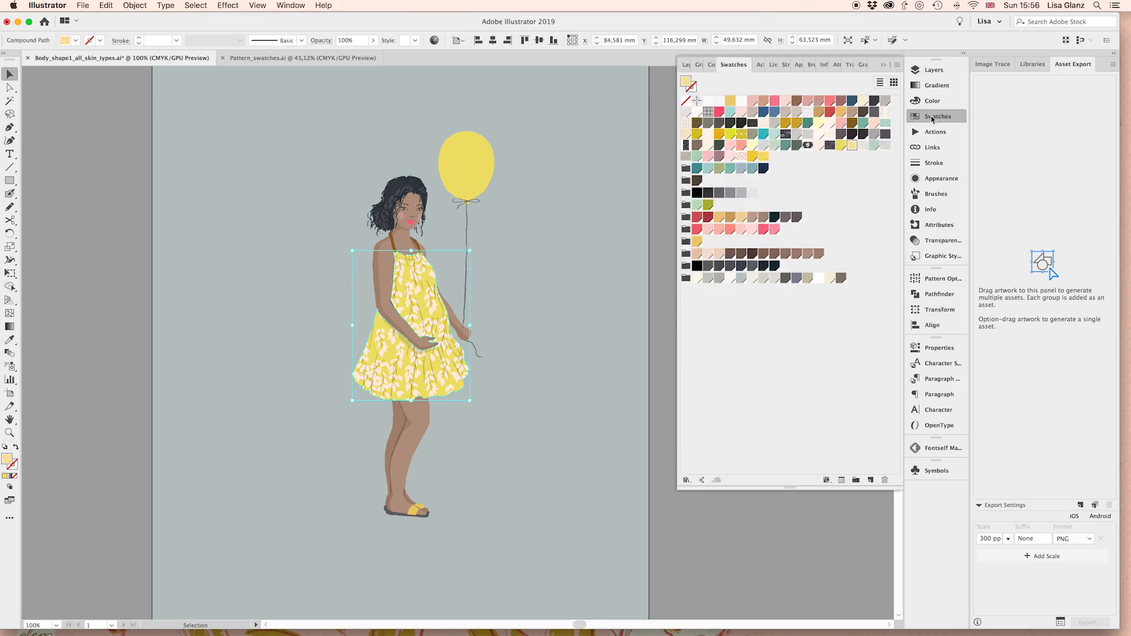
left_click(763, 157)
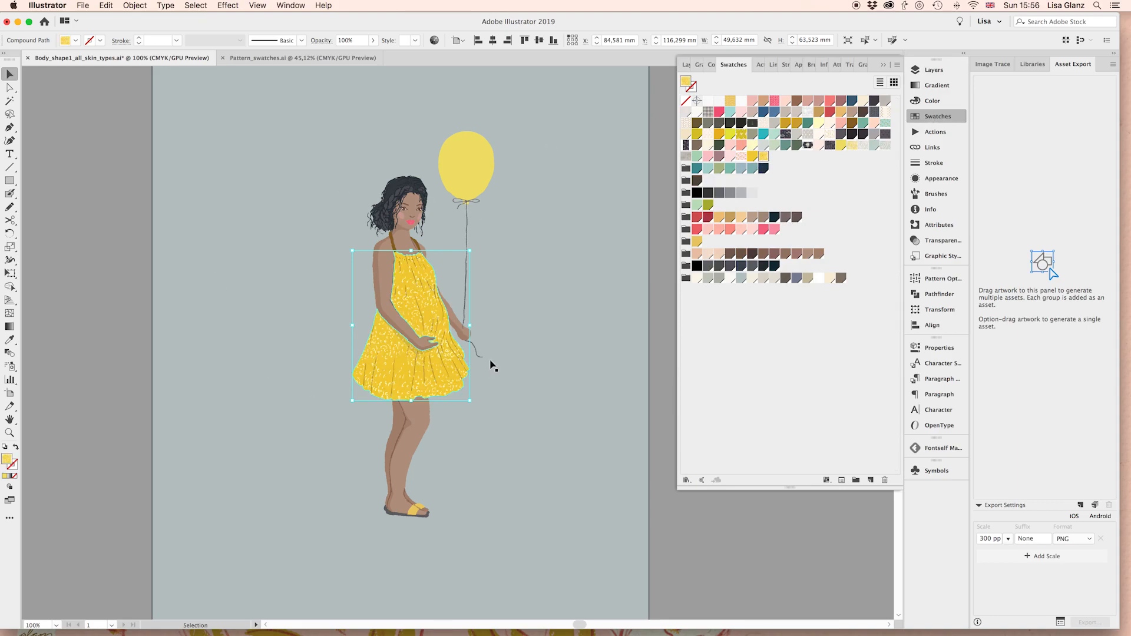
left_click(589, 368)
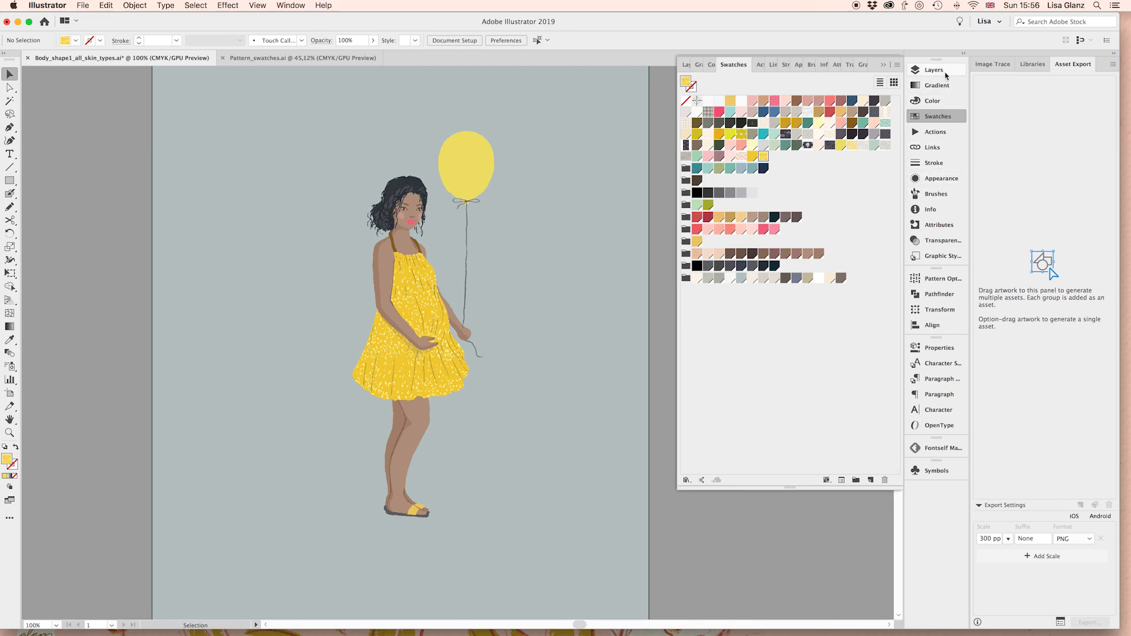
Scale only the pattern inside the yellow Dress shape uniformly to 150%, with Transform Objects off and Transform Patterns on
left_click(937, 70)
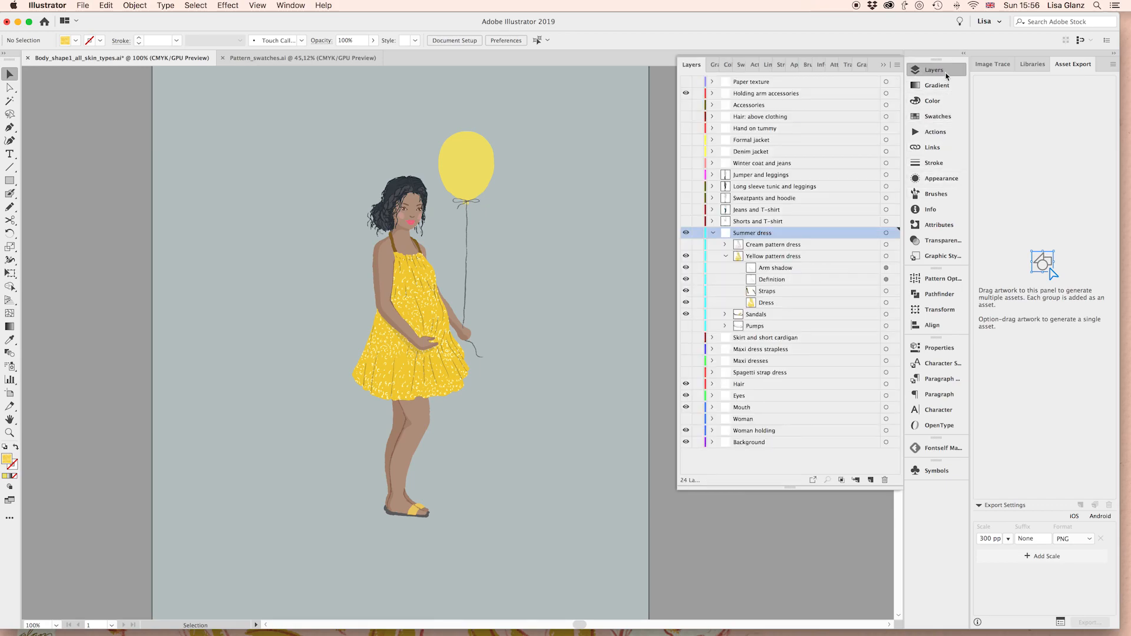
left_click(894, 303)
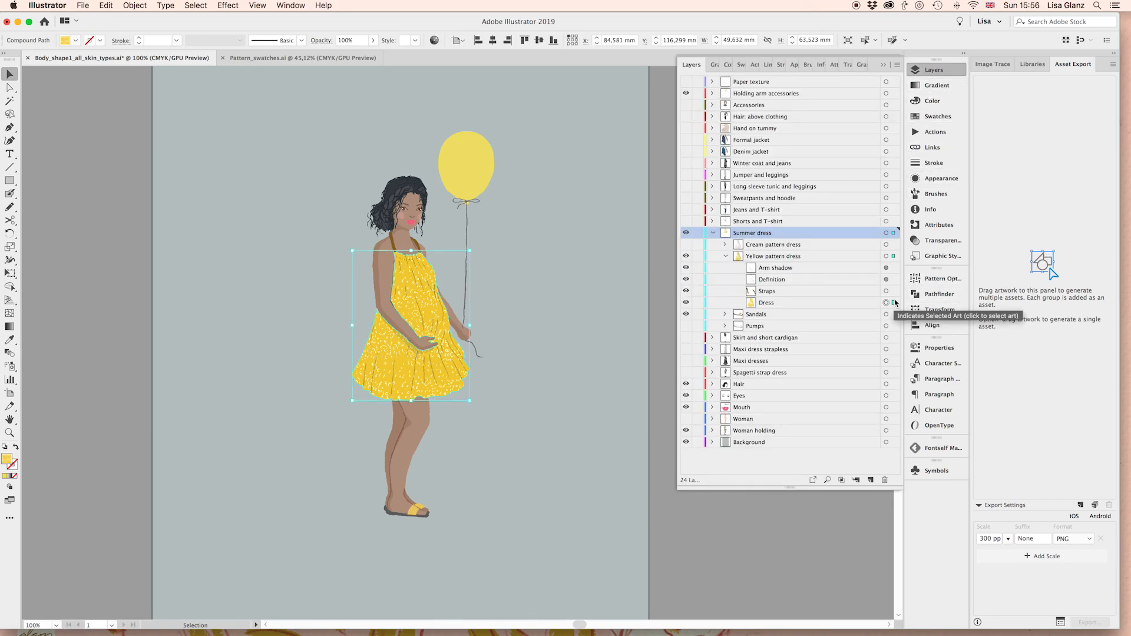
left_click(145, 6)
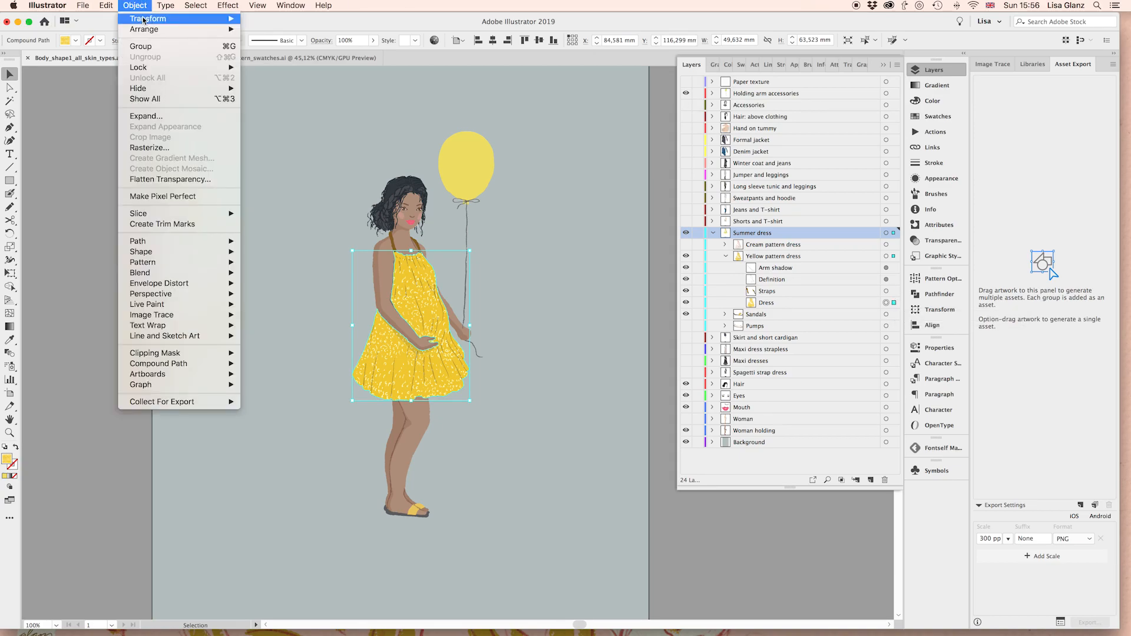
mouse_move(145, 20)
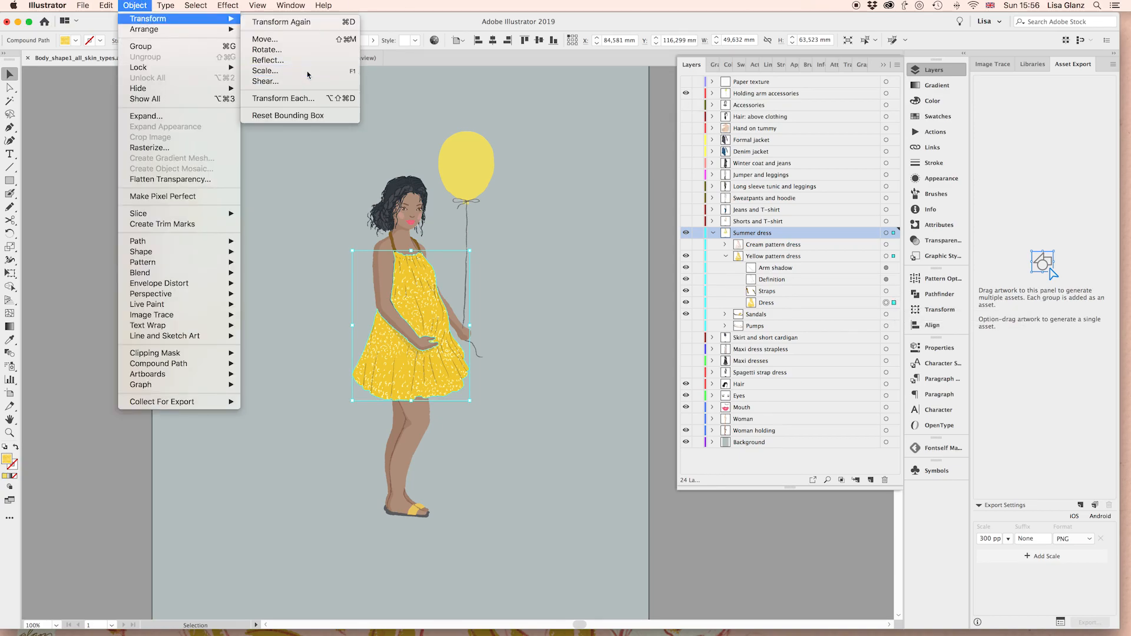
left_click(265, 71)
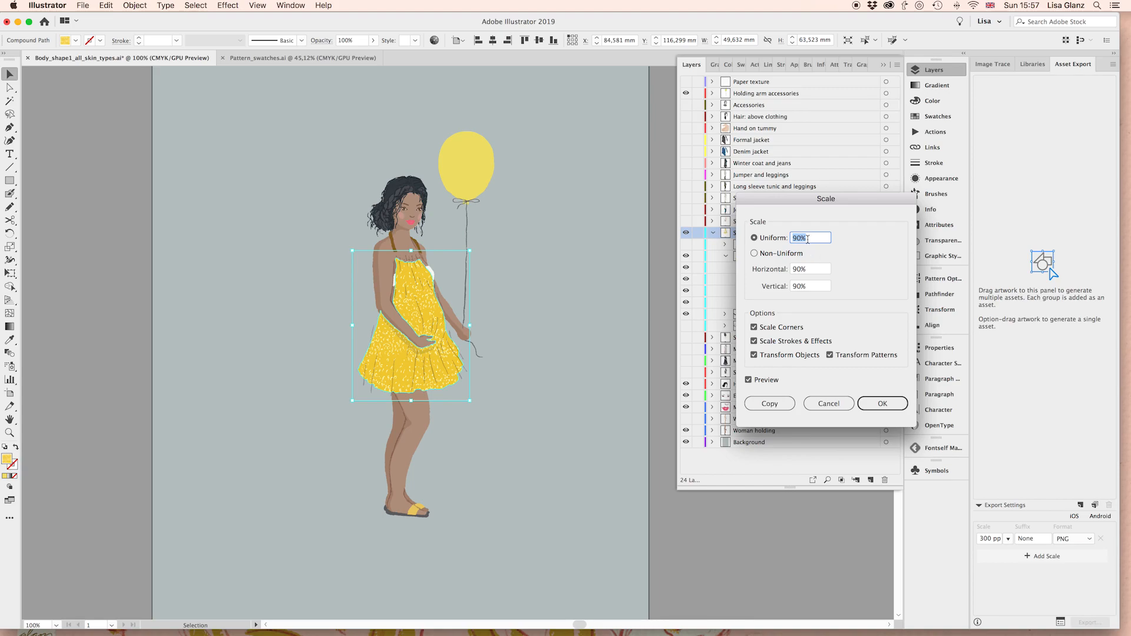
type("150")
key("Tab")
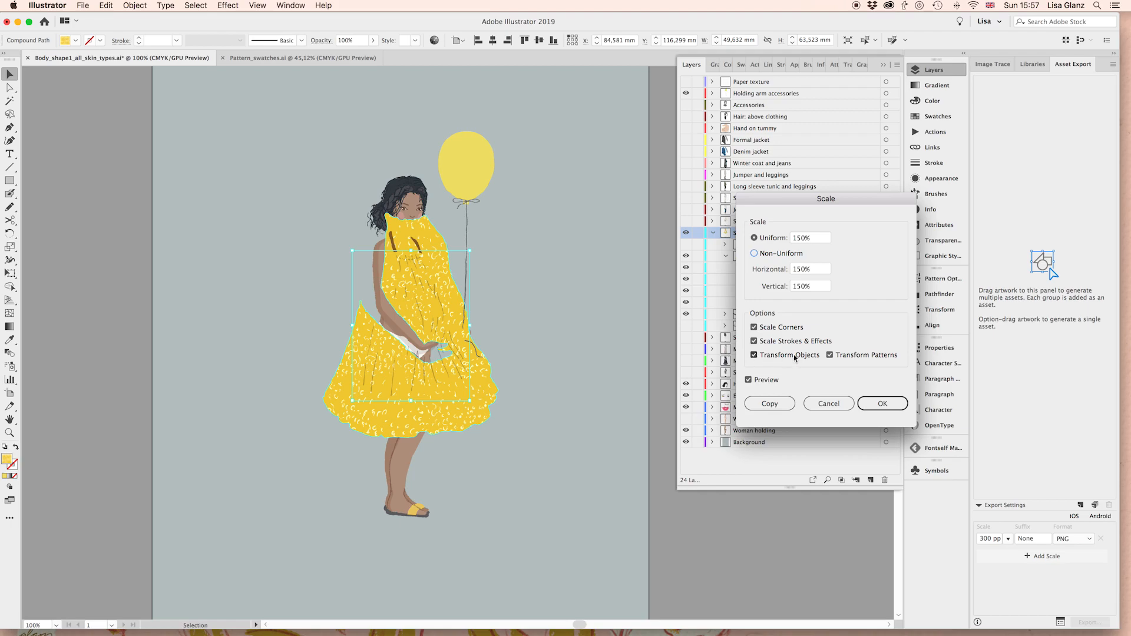
left_click(754, 355)
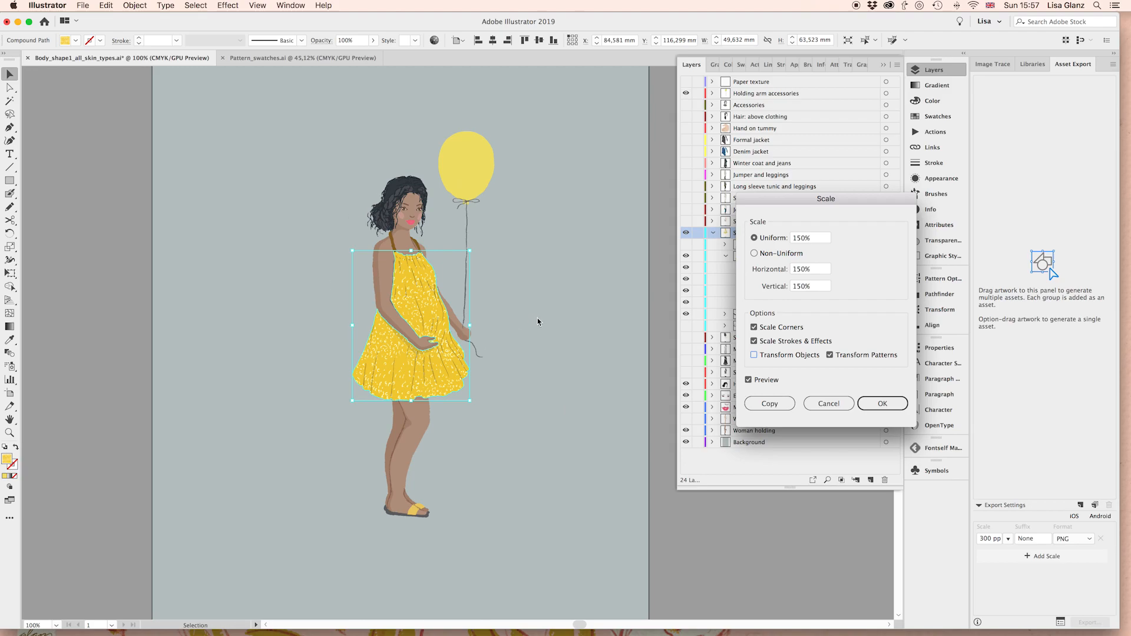
left_click(883, 404)
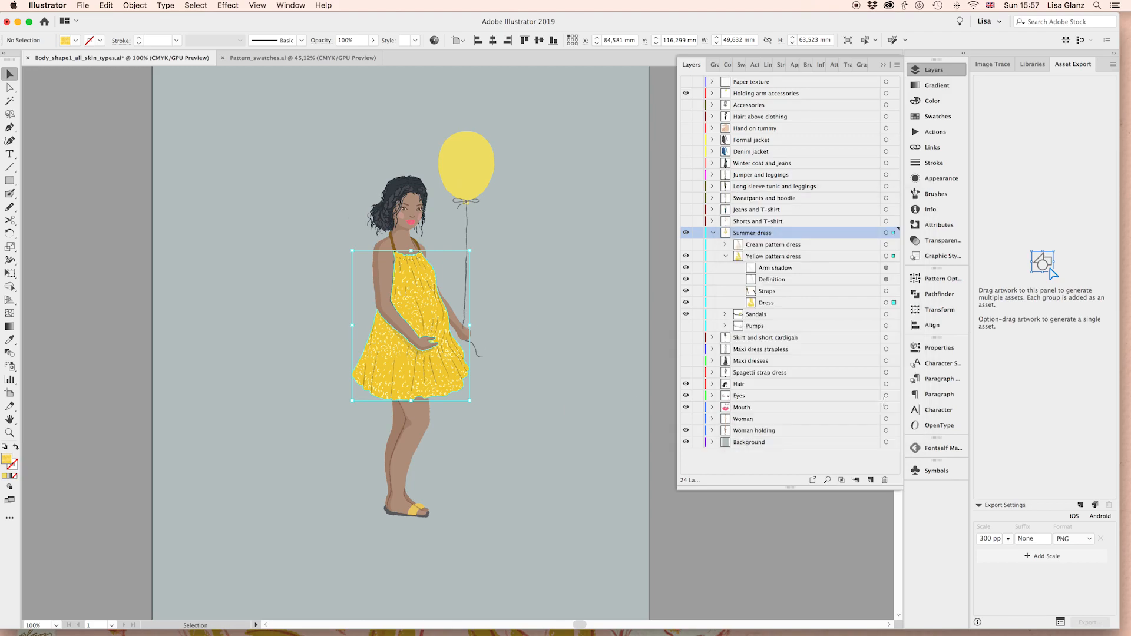
Reselect the yellow Dress shape and scale only its pattern uniformly by 150% again, keeping Transform Objects off and Transform Patterns on
left_click(727, 546)
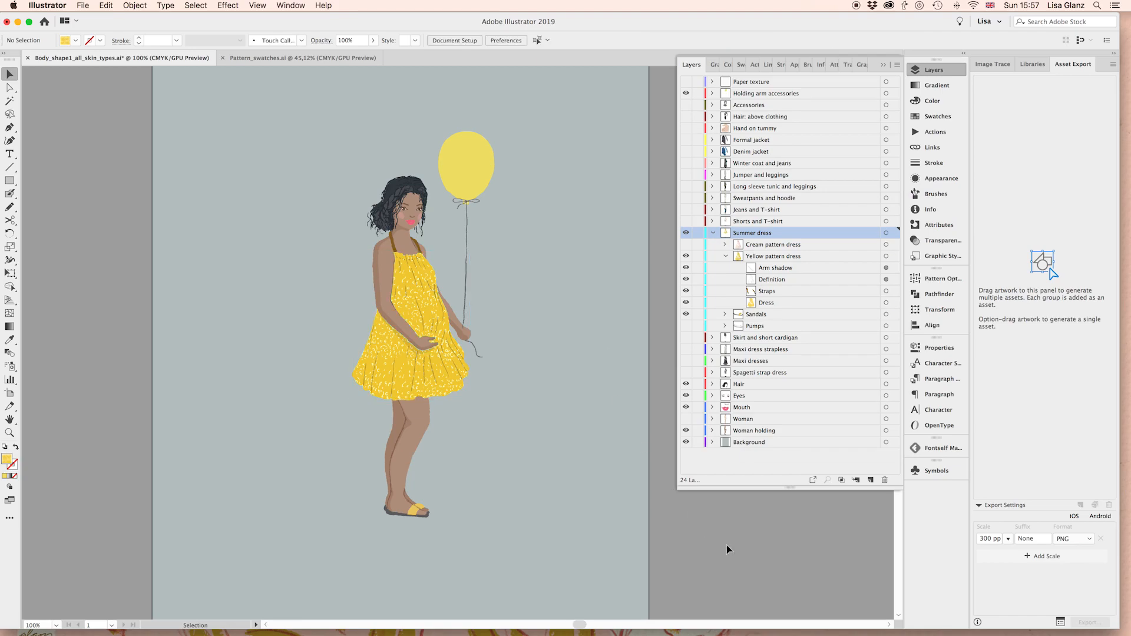
left_click(893, 304)
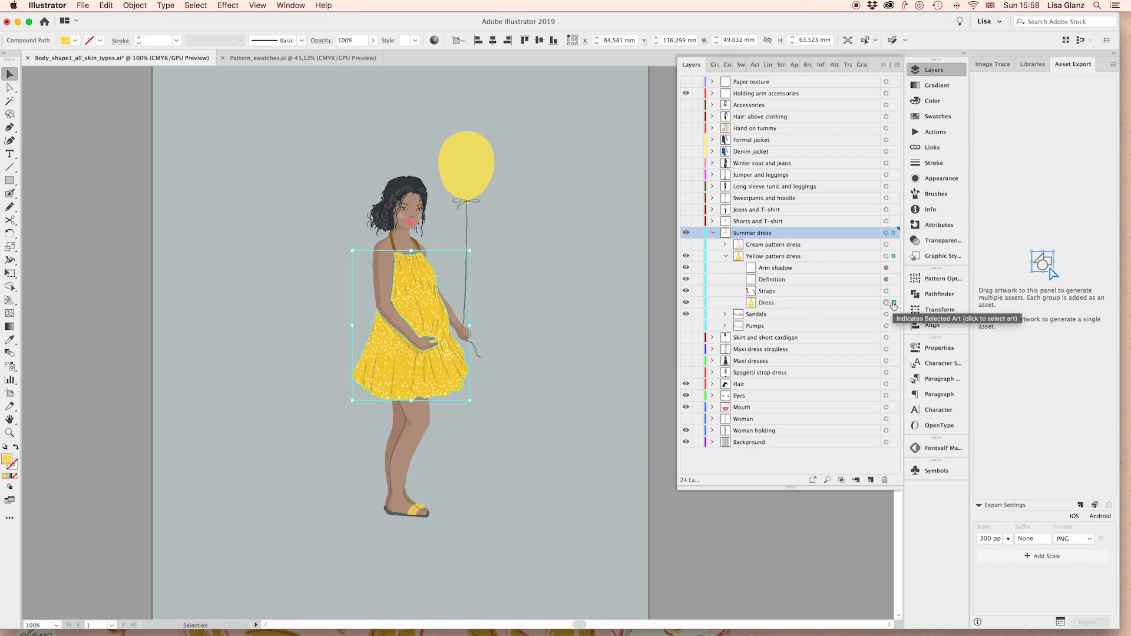
left_click(135, 5)
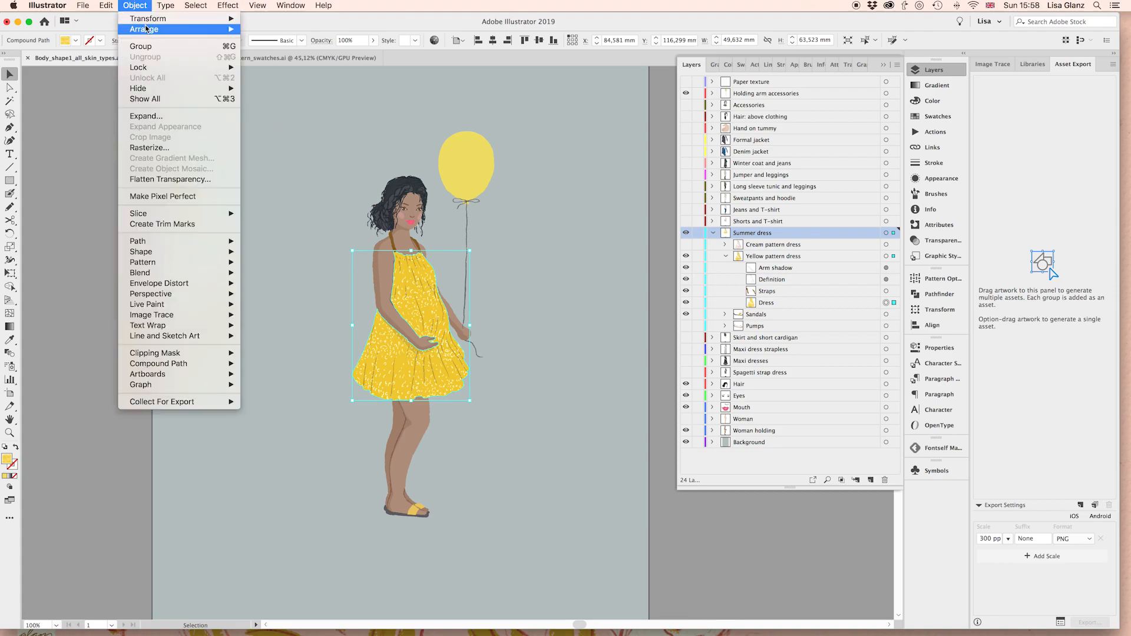
mouse_move(157, 21)
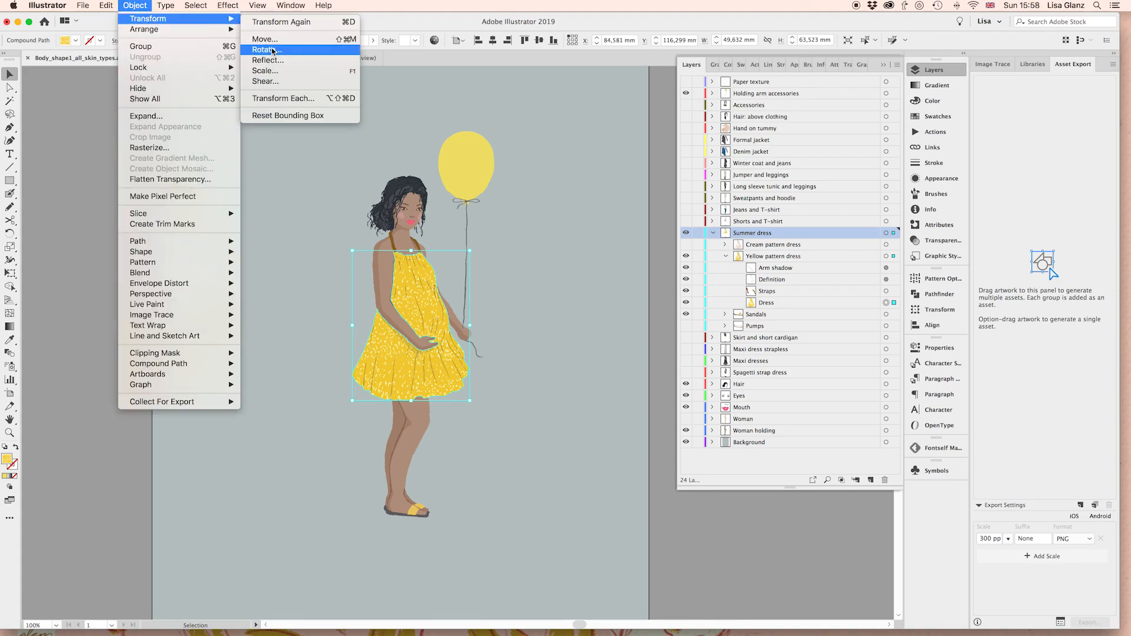
left_click(274, 71)
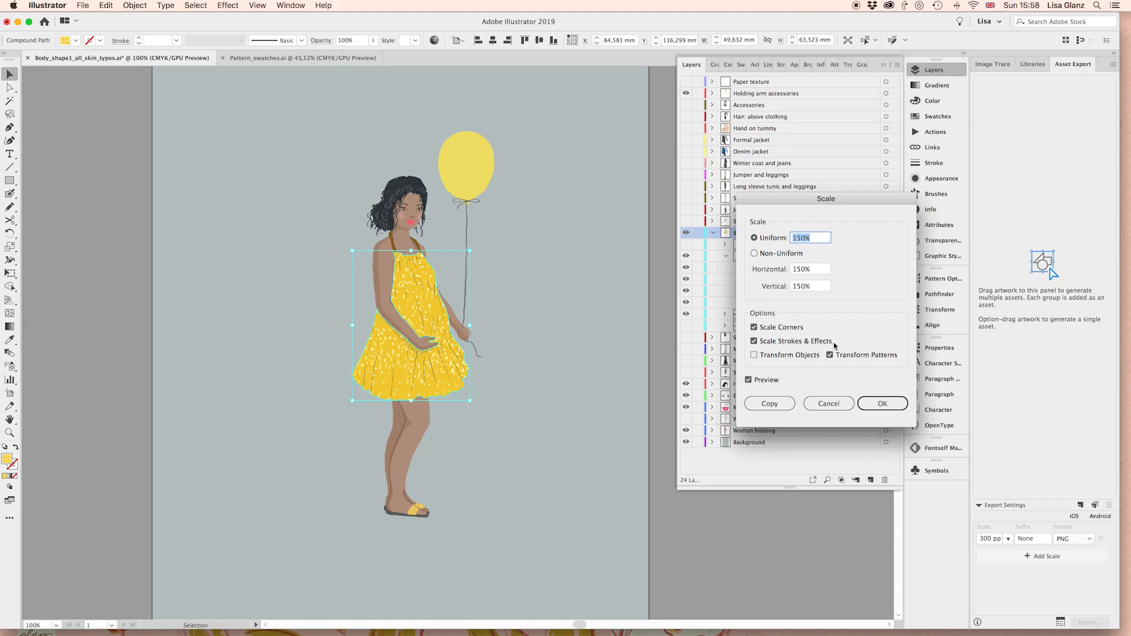
left_click(895, 404)
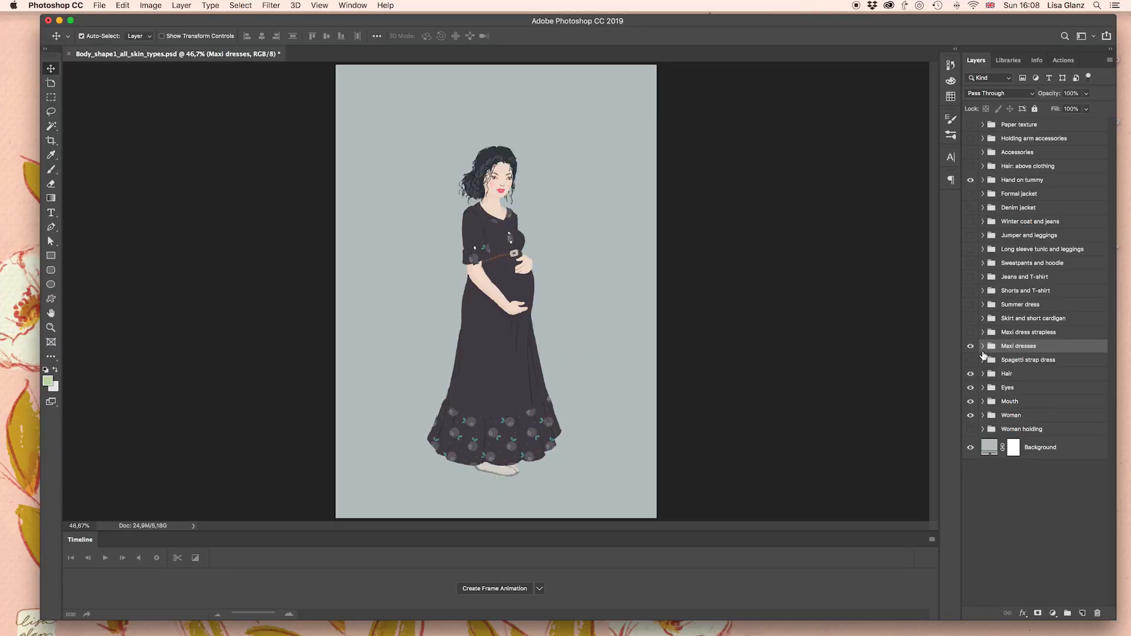
In Photoshop's Body_shape1_all_skin_types.psd, expand the Maxi dresses group, its Dark maxi dress group, and the Top and Bottom subgroups
left_click(983, 346)
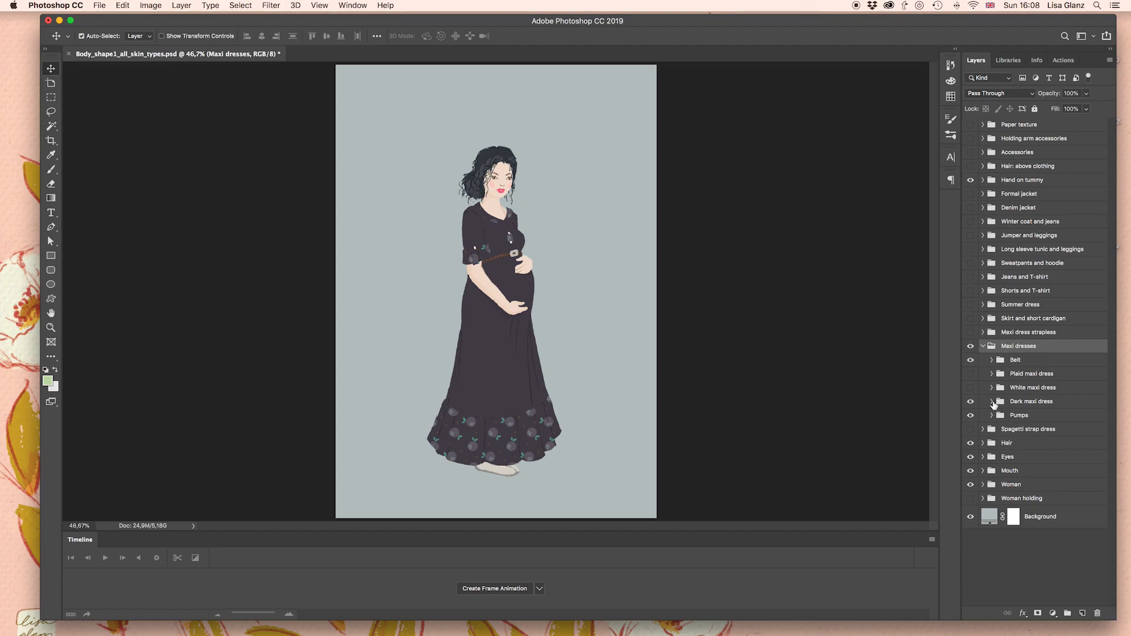
left_click(993, 401)
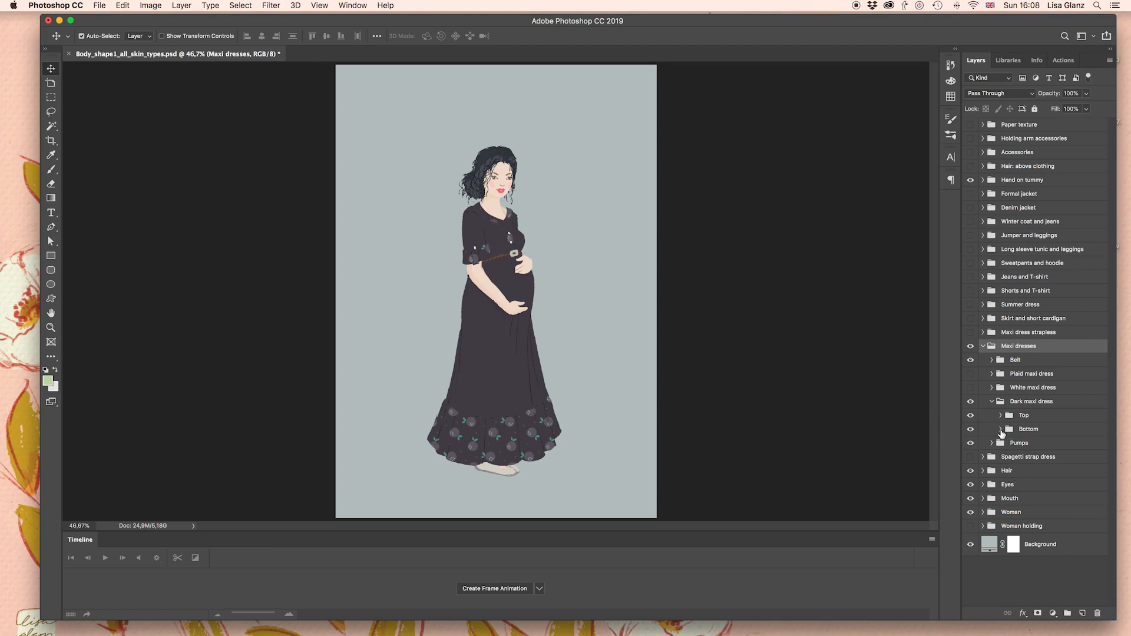
left_click(1000, 430)
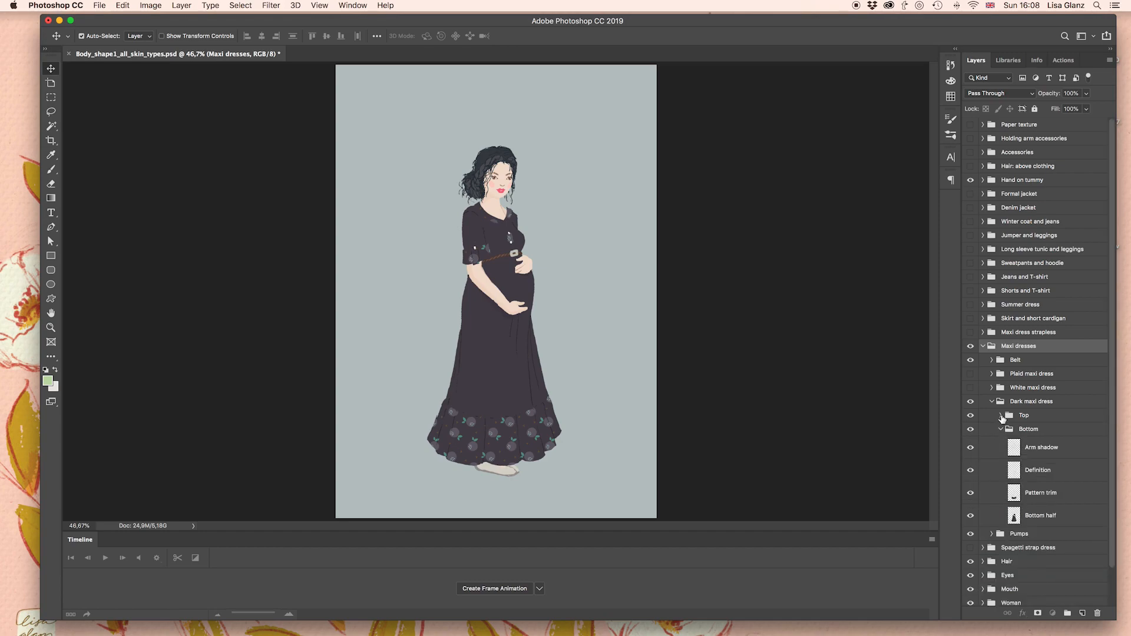
left_click(1001, 416)
scroll(1061, 425, "down", 5)
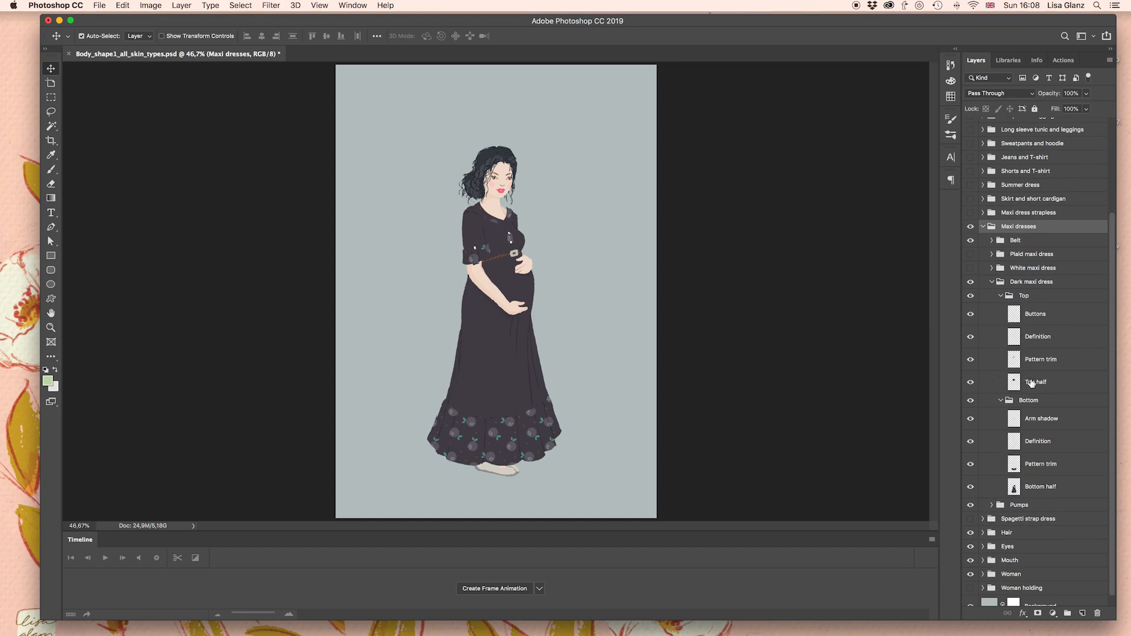
Add a Color Overlay effect to the Top half layer of the Dark maxi dress, keeping the portrait in view
left_click(1032, 383)
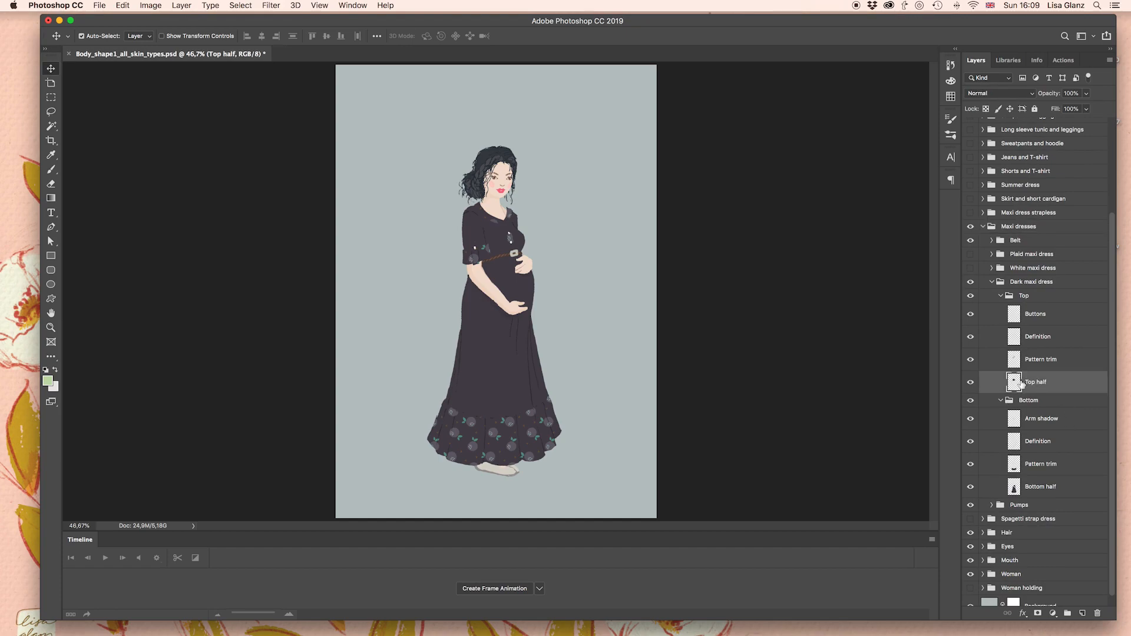
left_click(1024, 615)
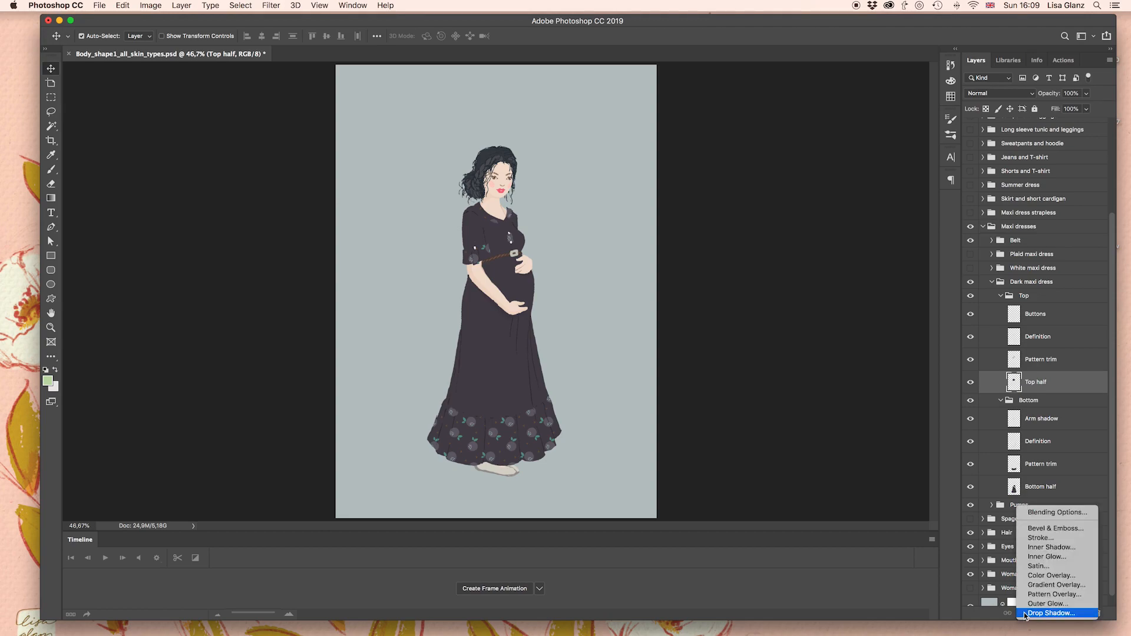
left_click(1059, 576)
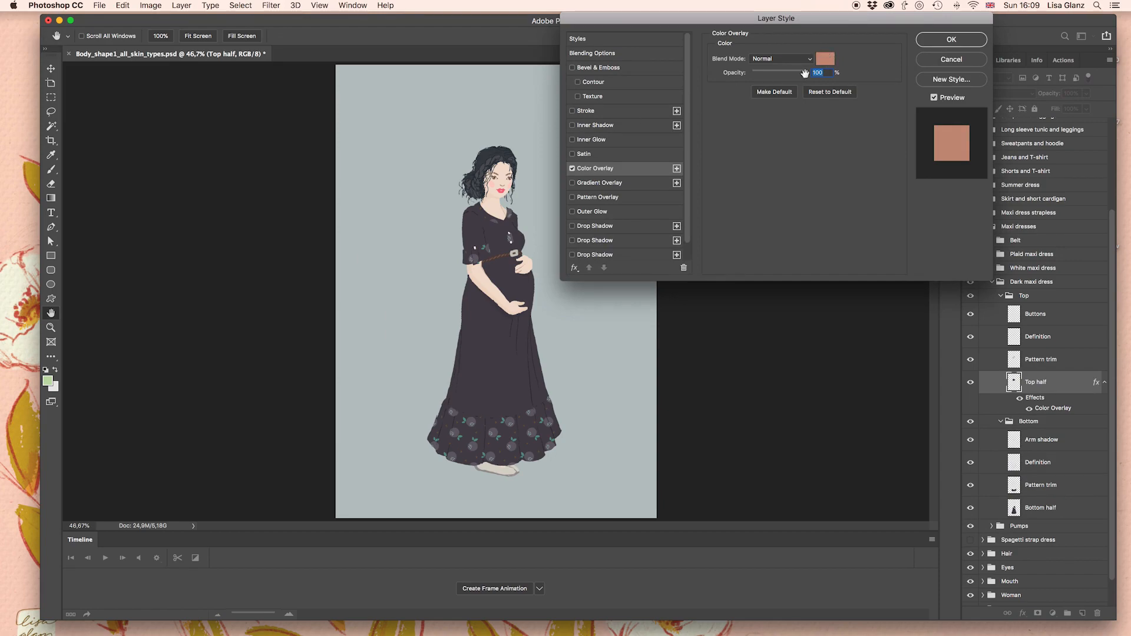
left_click_drag(844, 18, 830, 115)
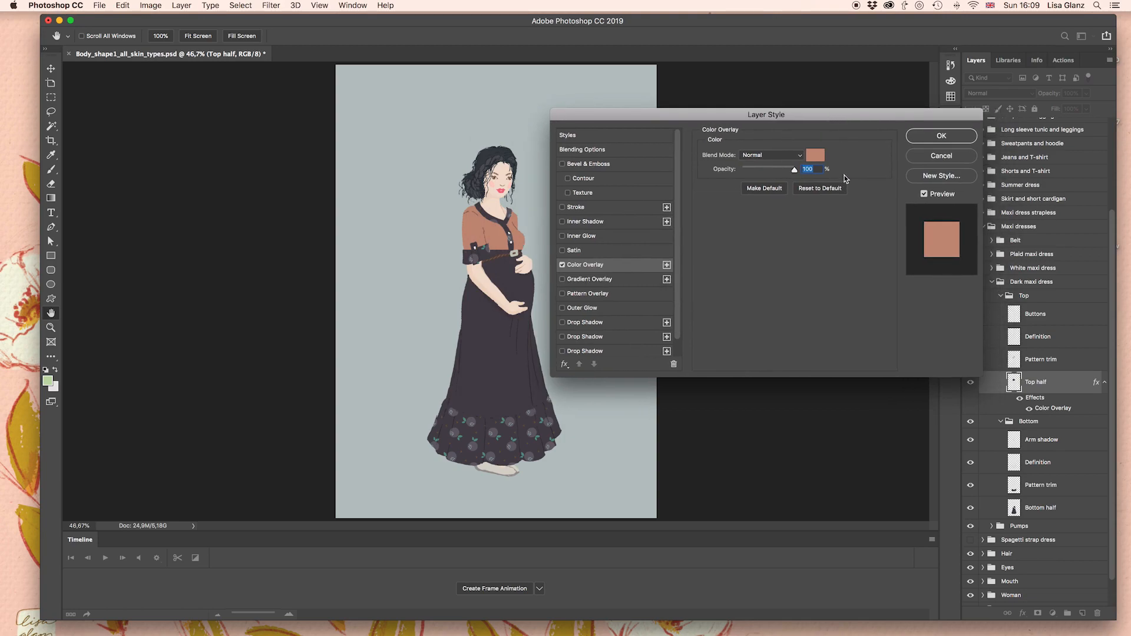
Set the Top half layer's overlay colour to yellow #e1d84e and apply the layer style
left_click(817, 156)
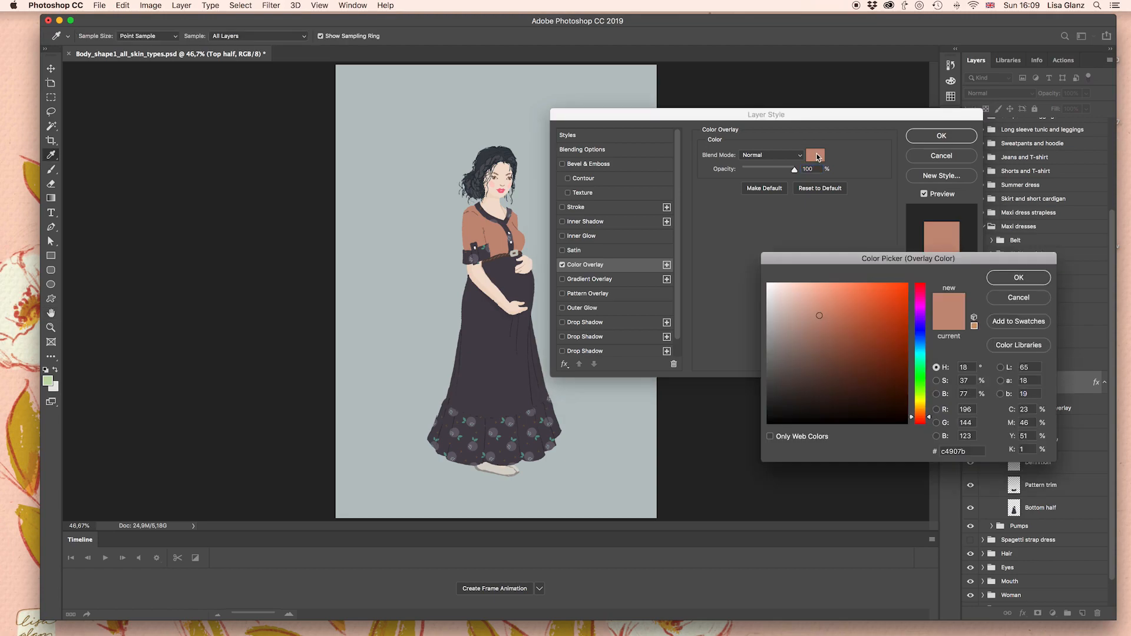
left_click(928, 404)
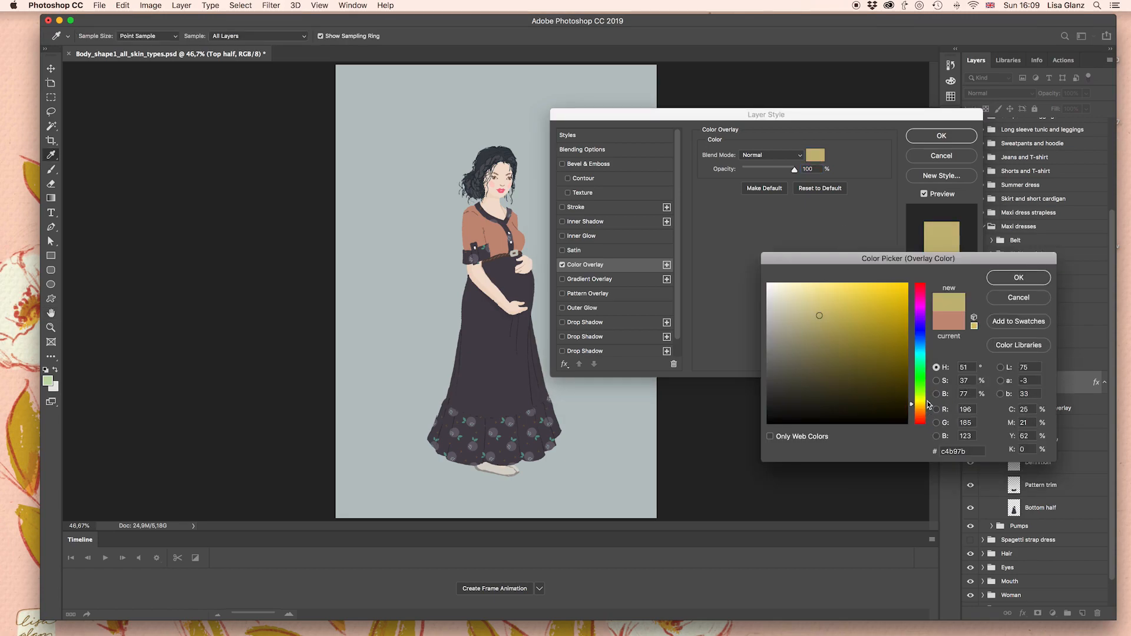
left_click_drag(928, 404, 929, 402)
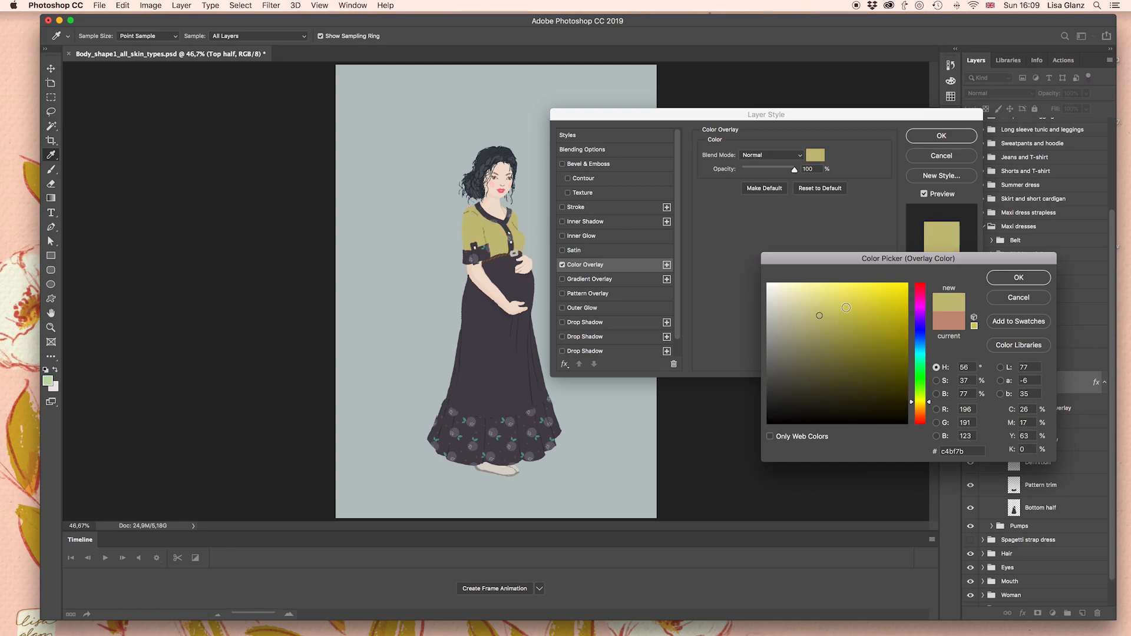
left_click_drag(849, 309, 859, 305)
left_click(859, 300)
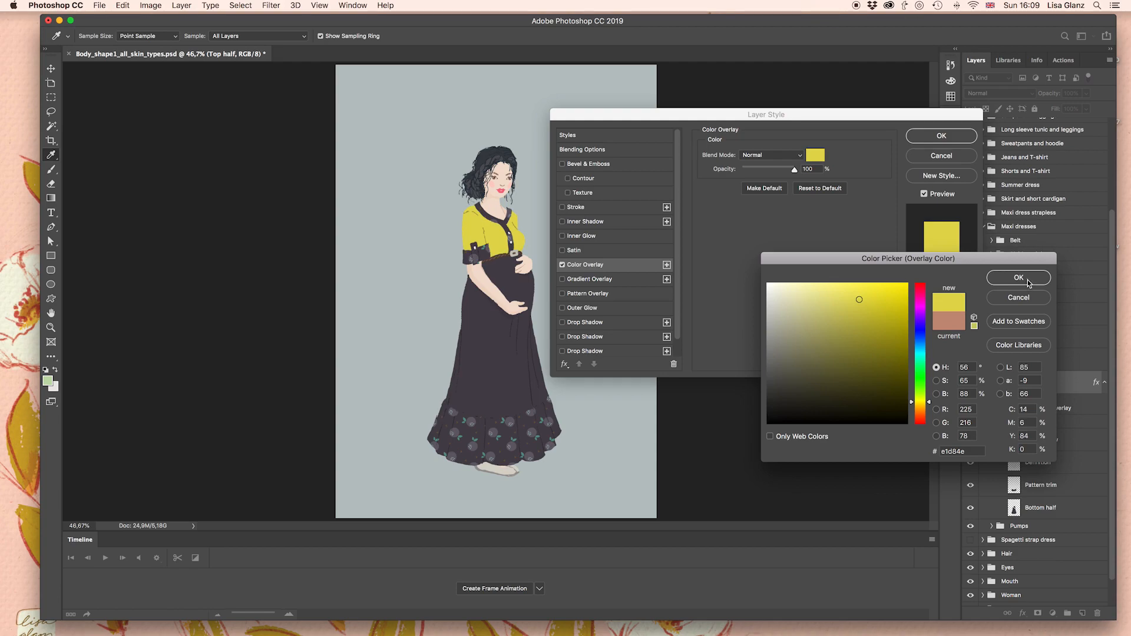
left_click(1028, 281)
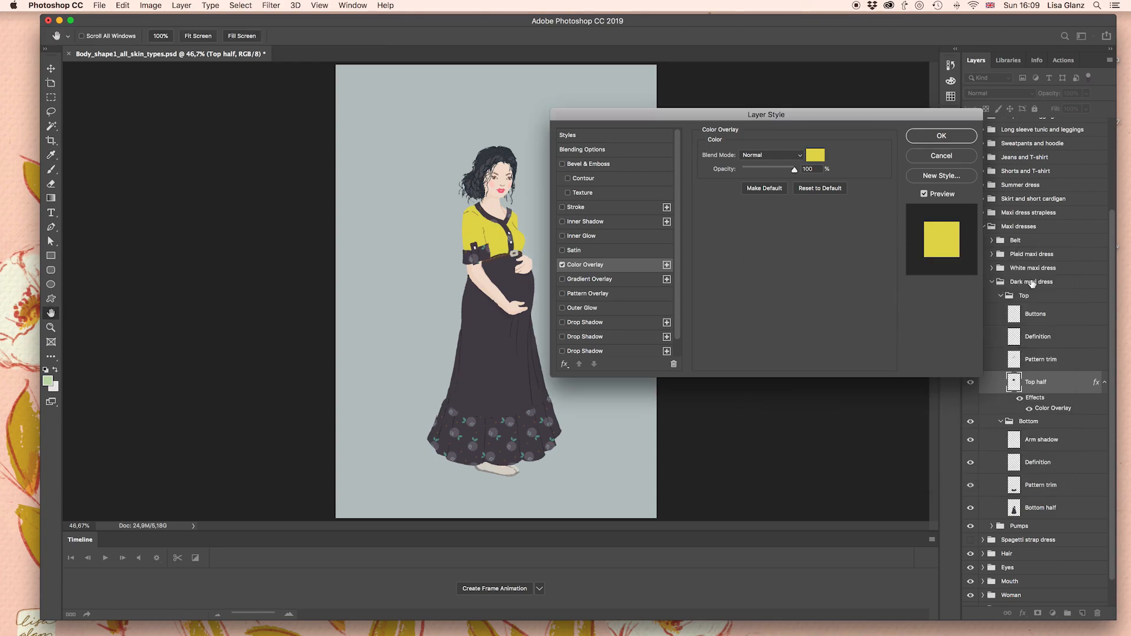
left_click(941, 136)
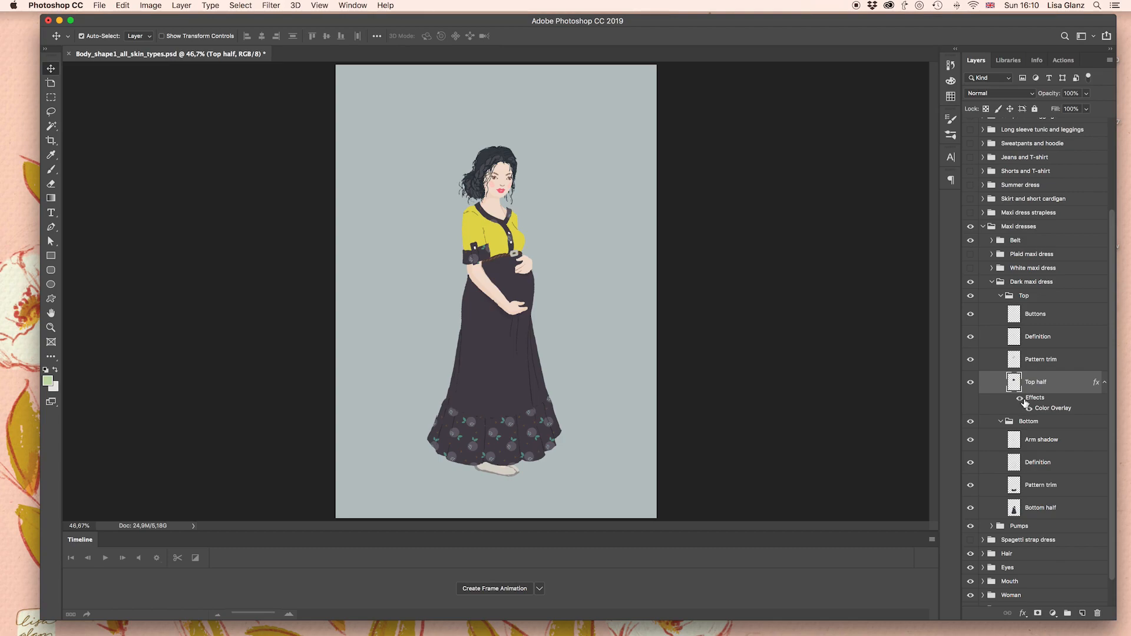
Apply the same yellow Color Overlay to the Bottom half layer of the Dark maxi dress
left_click(1046, 511)
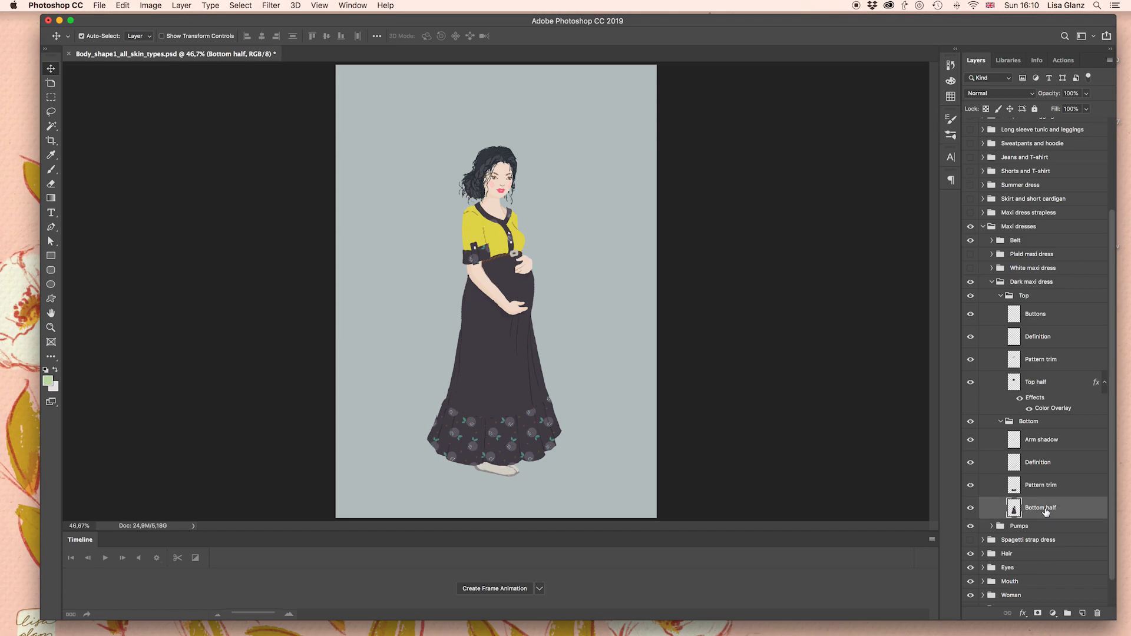
left_click(1025, 615)
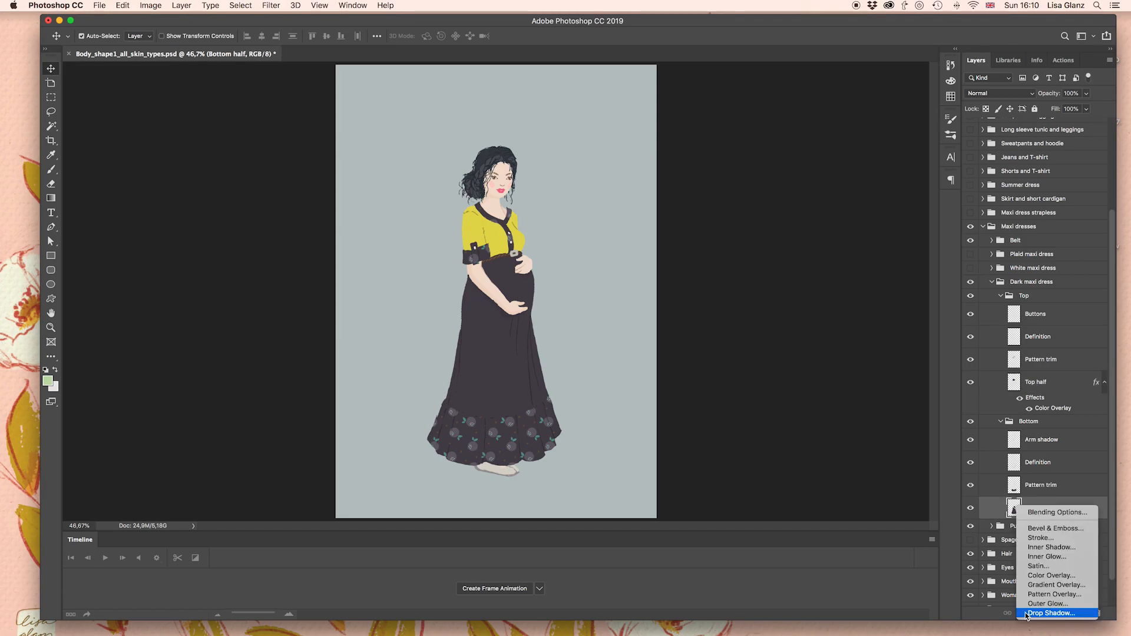
left_click(1055, 573)
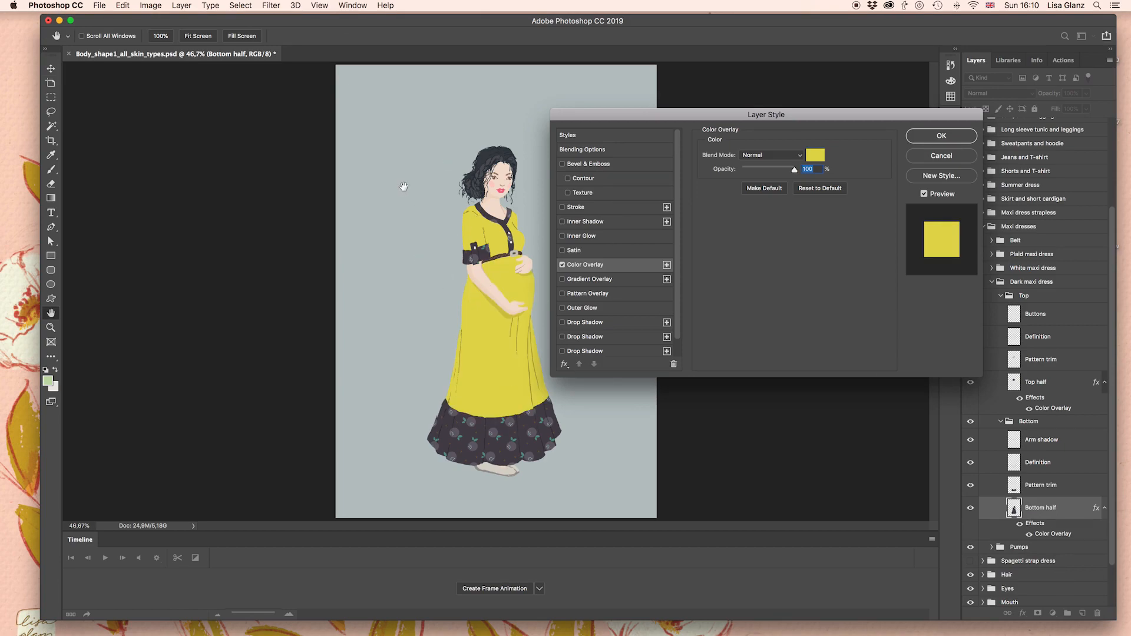
left_click(932, 135)
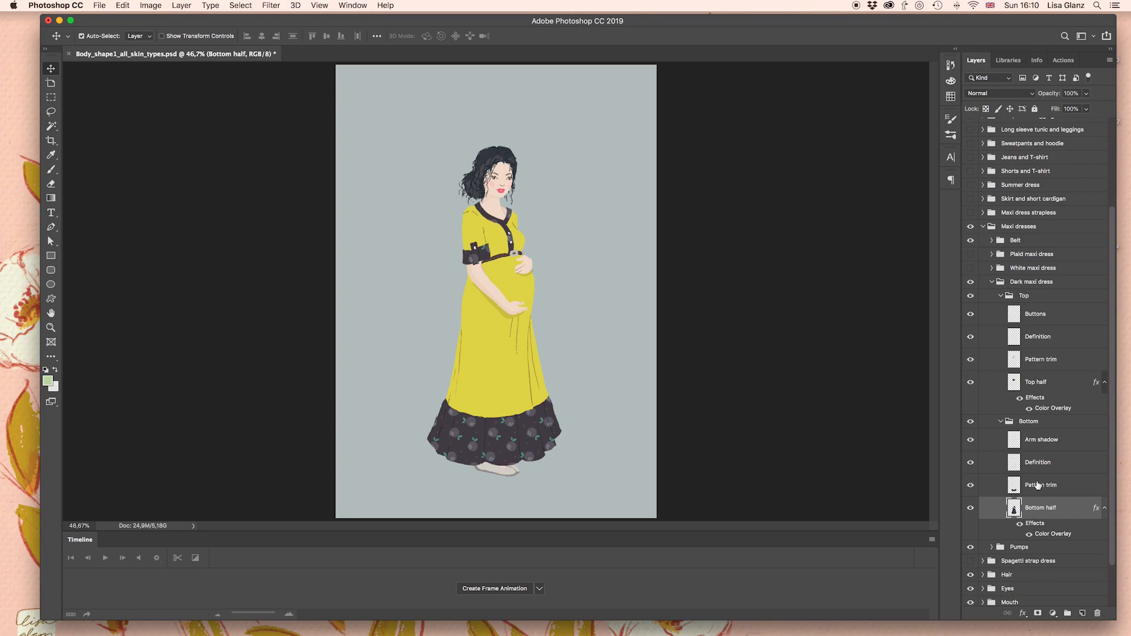
Select the Bottom group's Pattern trim layer and browse for a file to open in SENT2P's Photoshop-CS3-CC folder under CM0102_Pregnant_woman_ppc
left_click(1058, 486)
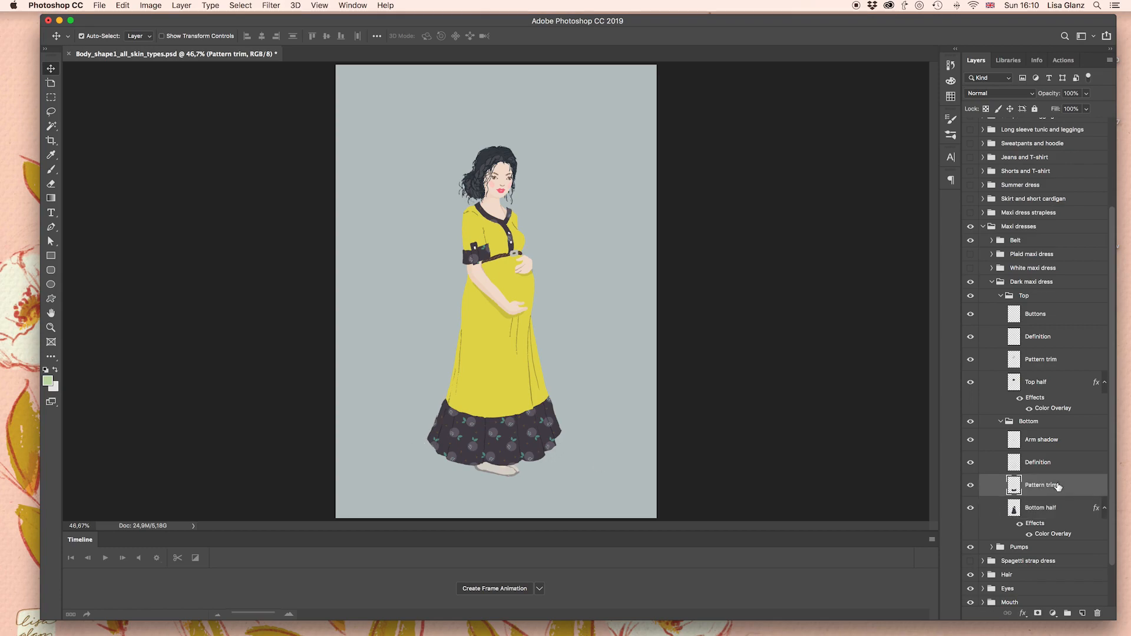
left_click(100, 6)
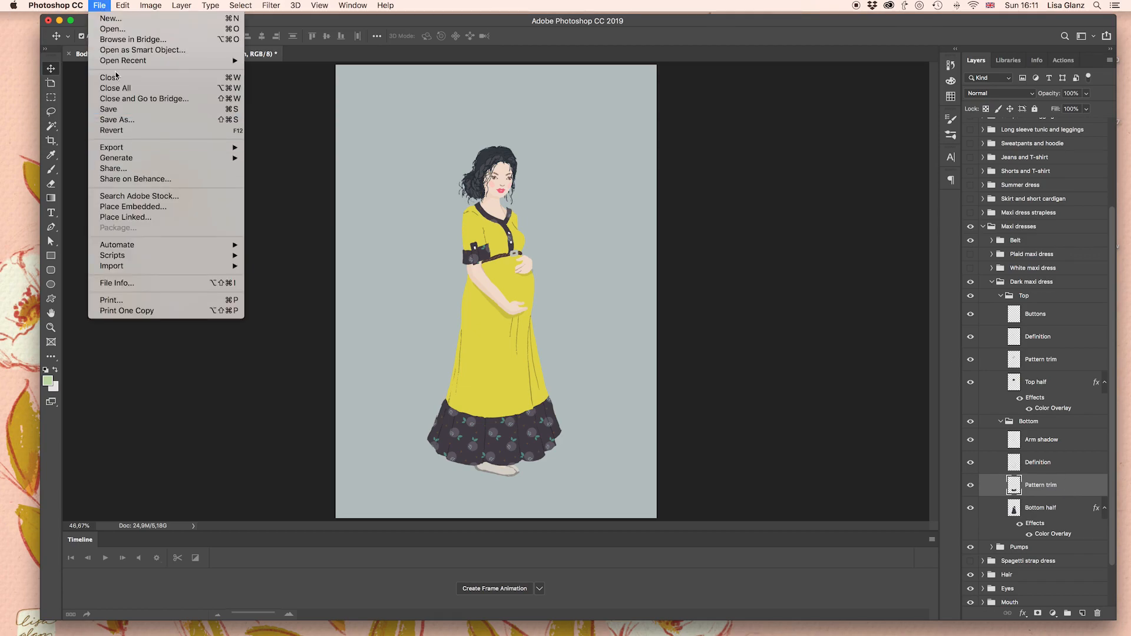
mouse_move(125, 63)
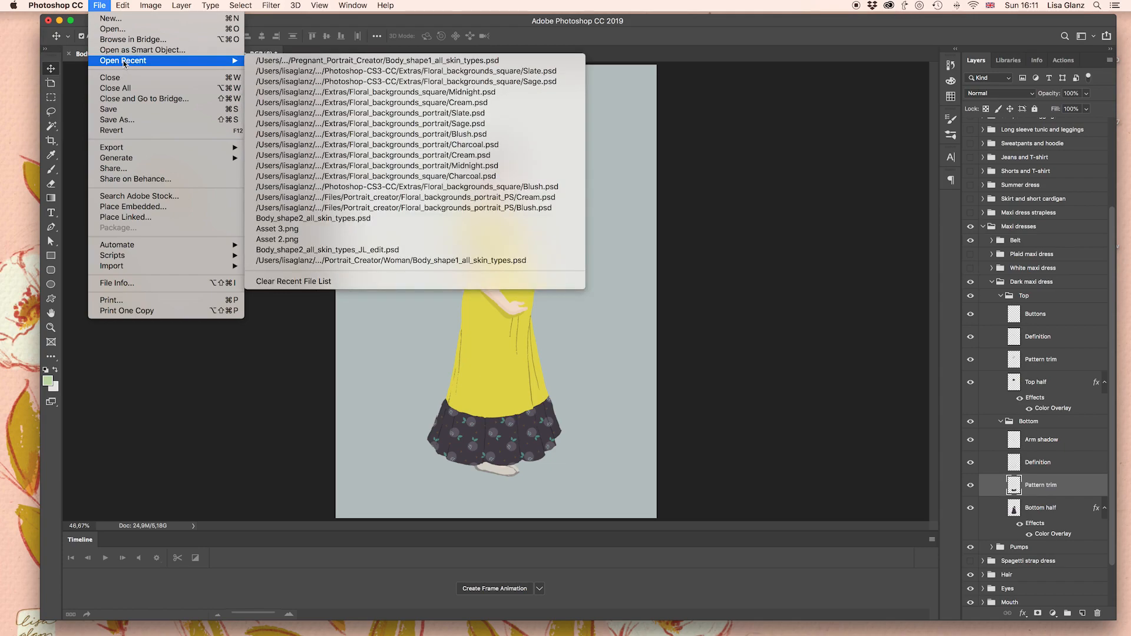
left_click(112, 28)
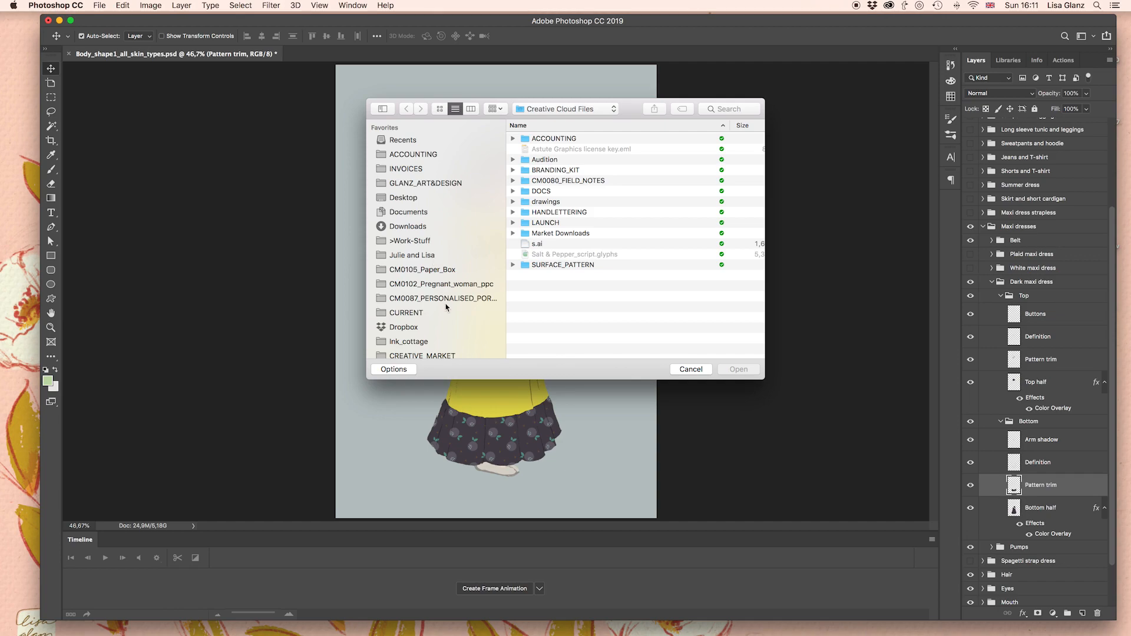
left_click(456, 285)
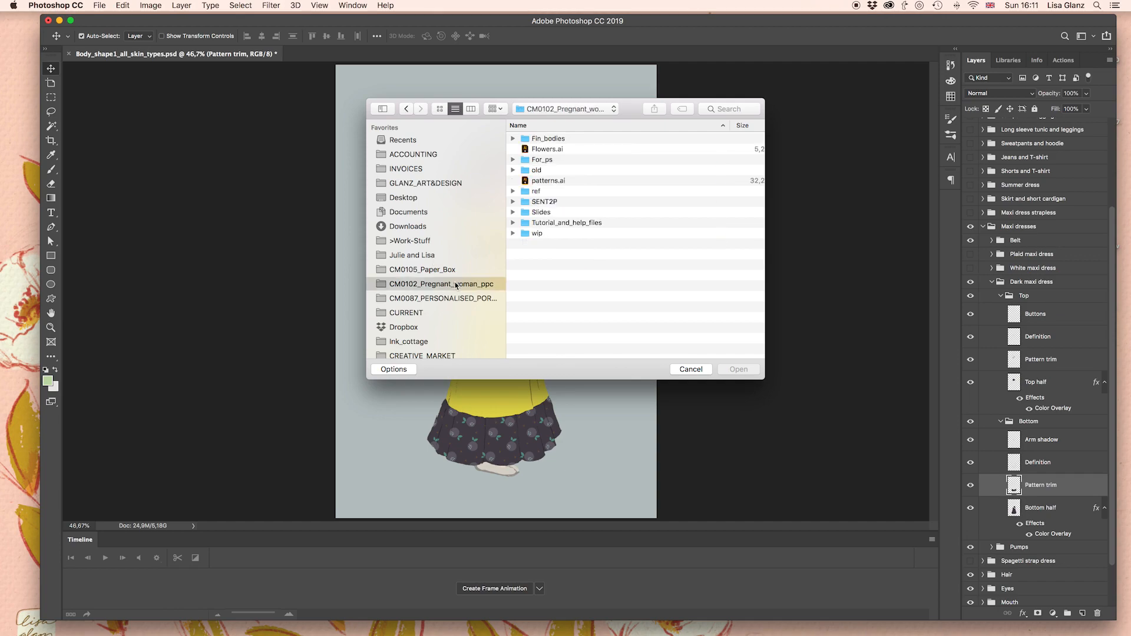
left_click(581, 201)
double_click(581, 202)
double_click(564, 138)
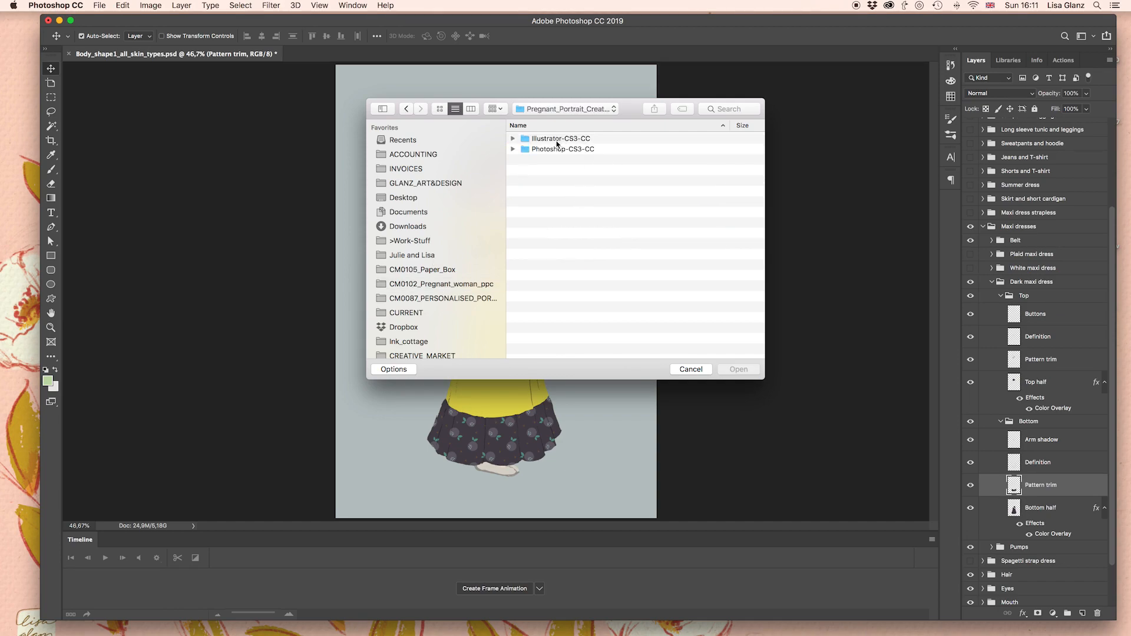
left_click(552, 150)
double_click(552, 149)
Open Floral_10.jpg from the Flower_patterns folder under Extras, Patterns, 12x12
left_click(513, 139)
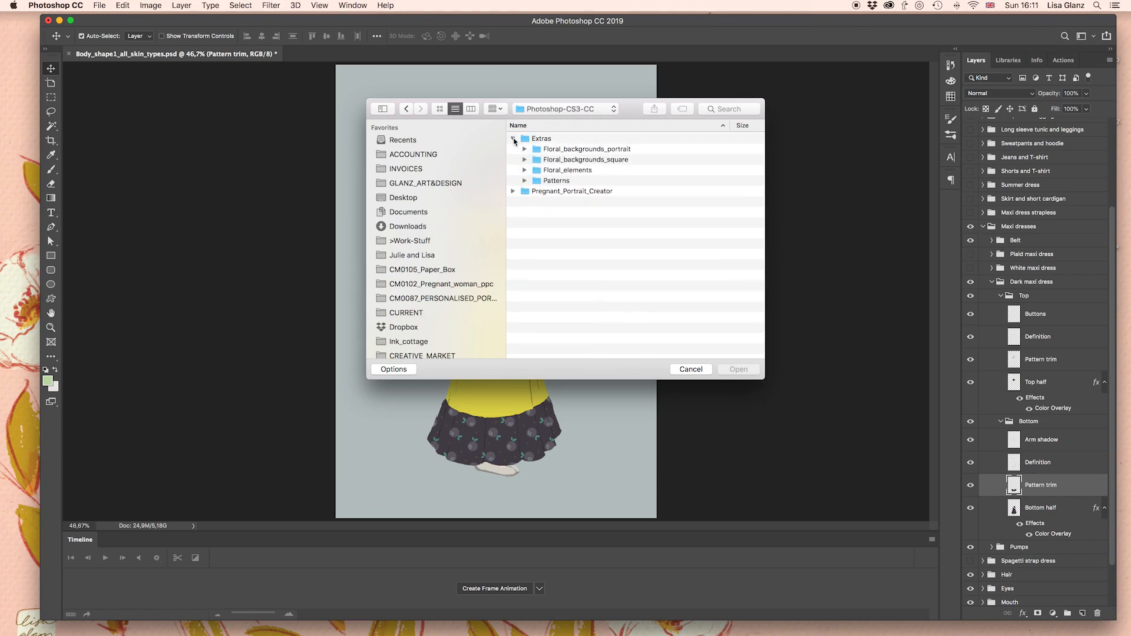
left_click(524, 182)
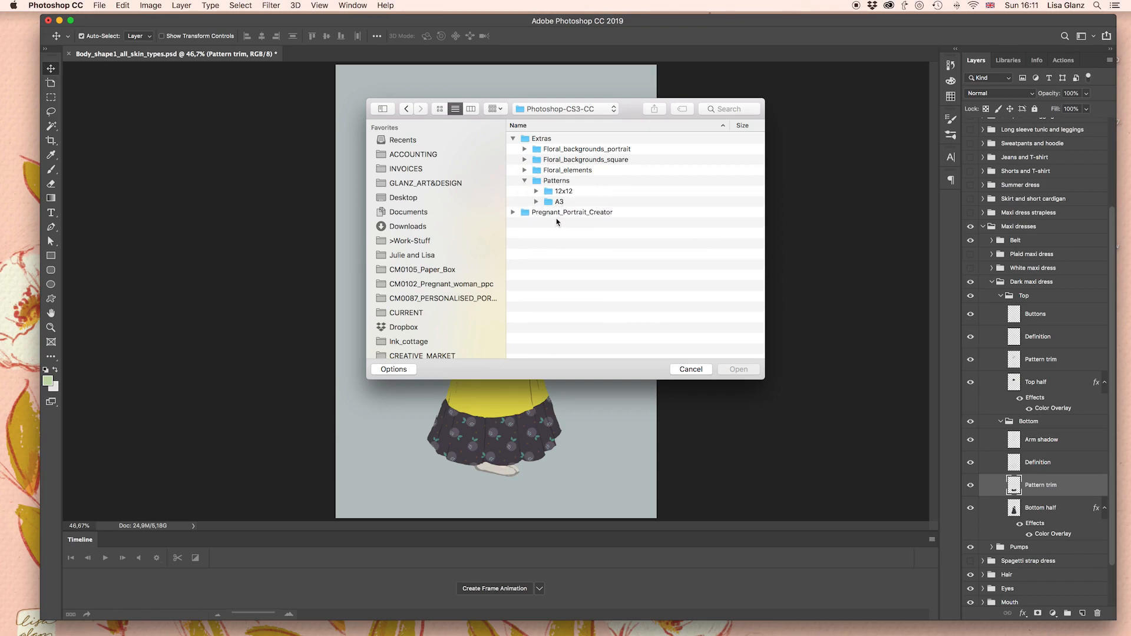
left_click(536, 192)
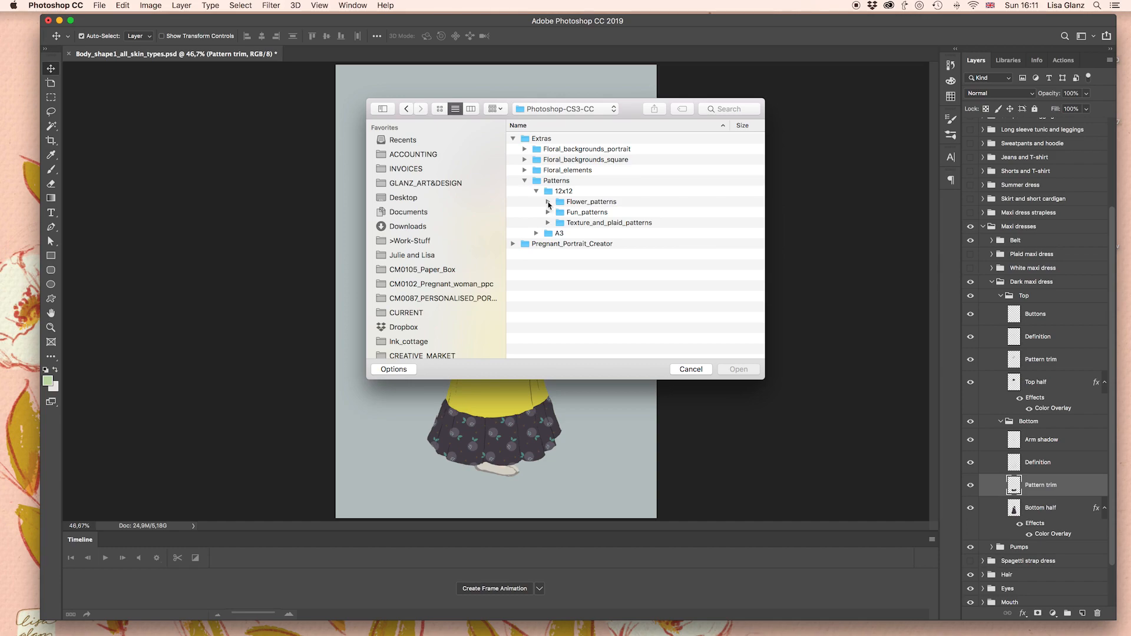
left_click(548, 202)
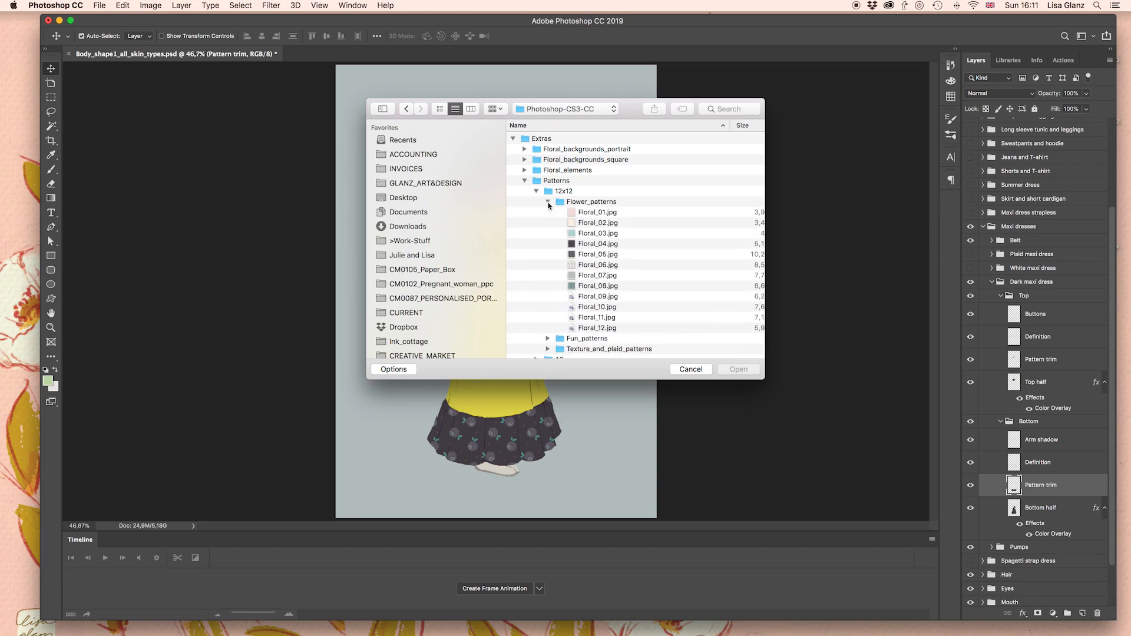
left_click(598, 308)
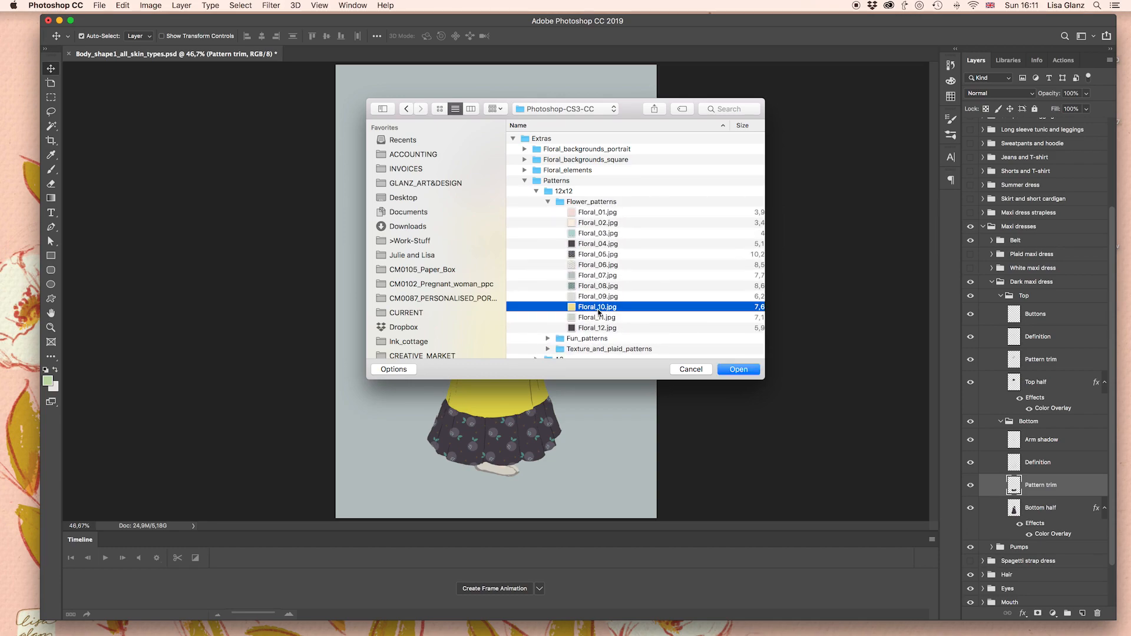
left_click(731, 369)
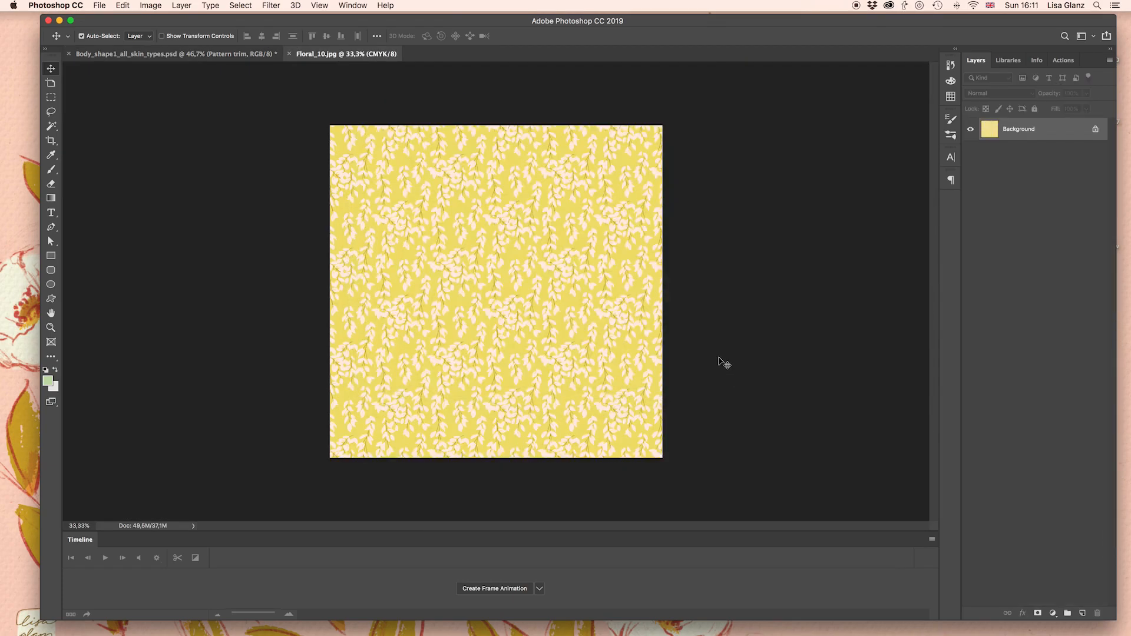
Copy the entire Floral_10.jpg image and return to Body_shape1_all_skin_types.psd
left_click(234, 5)
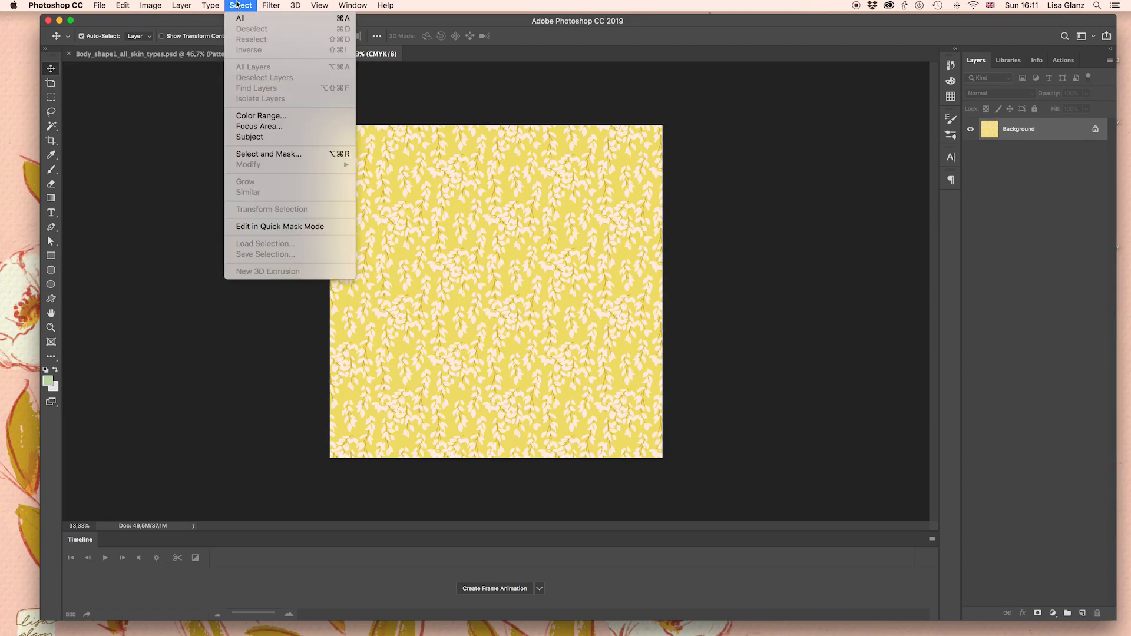
left_click(238, 18)
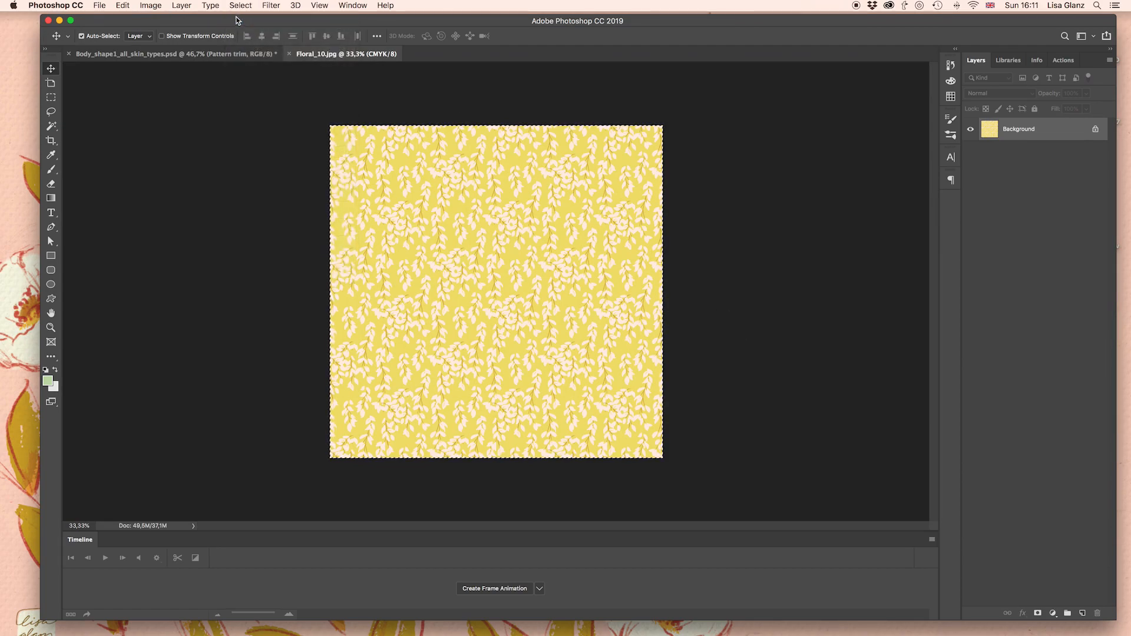
left_click(124, 6)
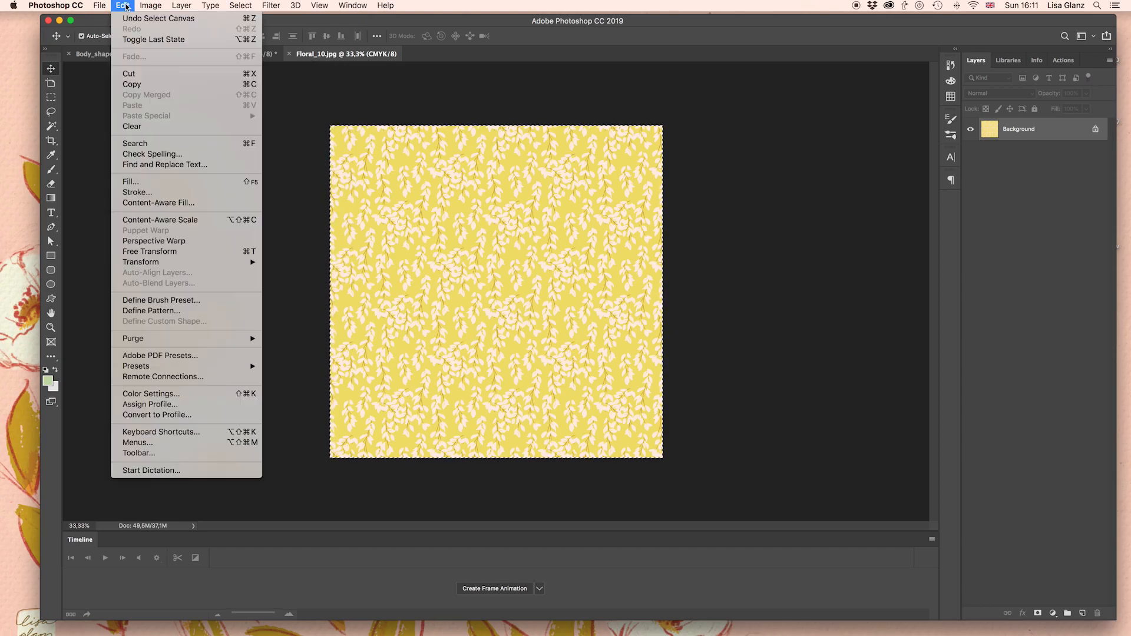
left_click(139, 86)
left_click(148, 54)
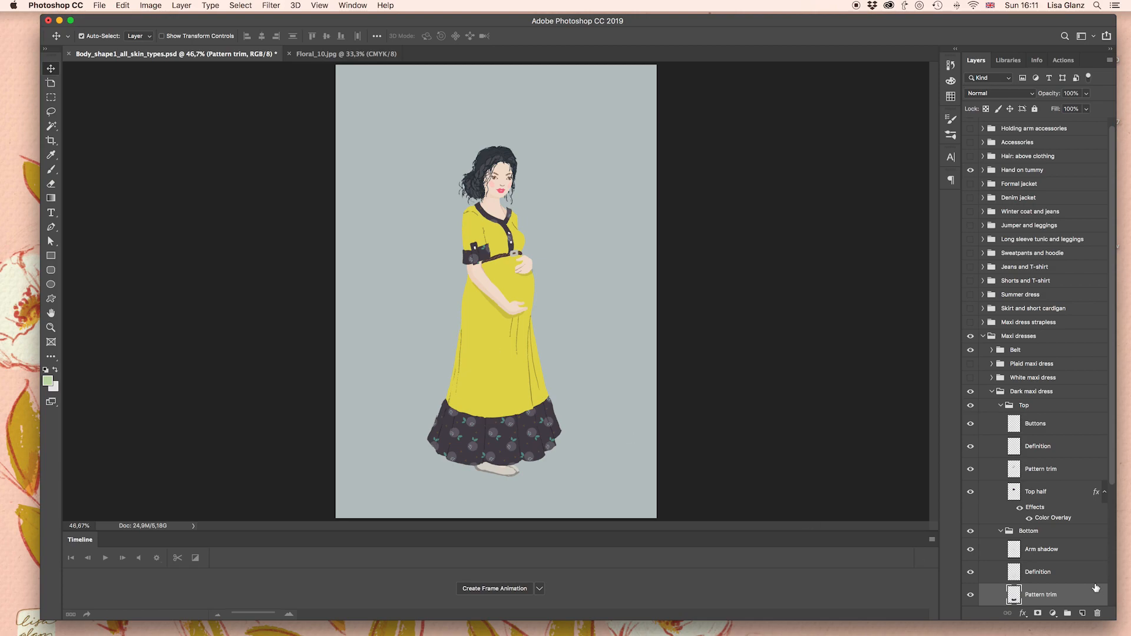
Load the Bottom group's Pattern trim transparency as a new selection and paste the copied floral pattern into it
scroll(1096, 588, "down", 4)
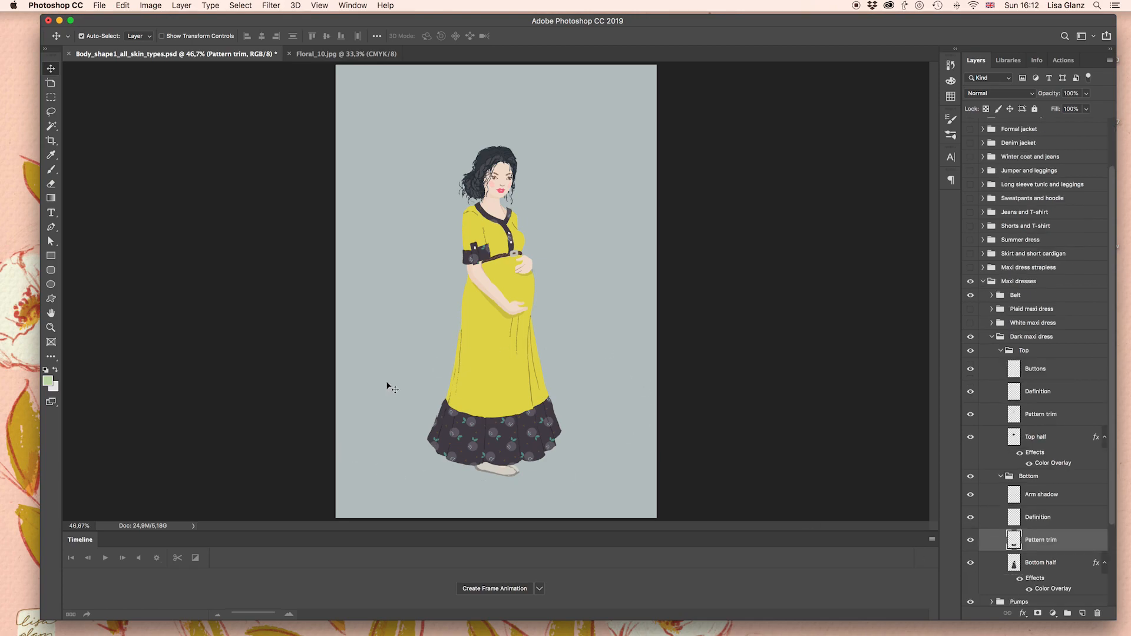
left_click(233, 5)
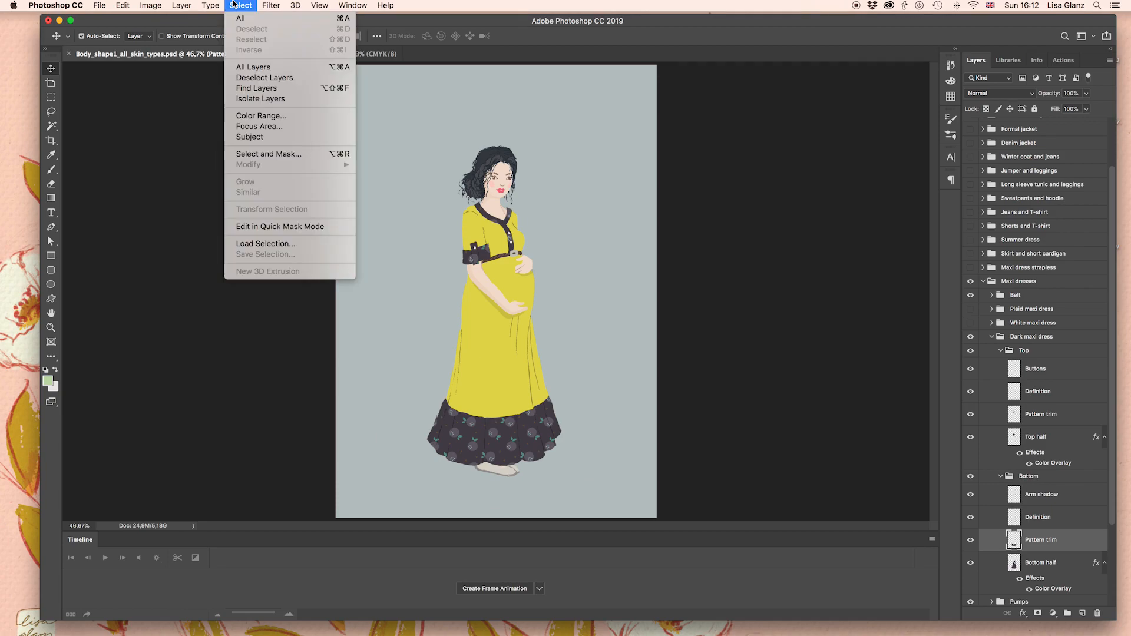
left_click(300, 245)
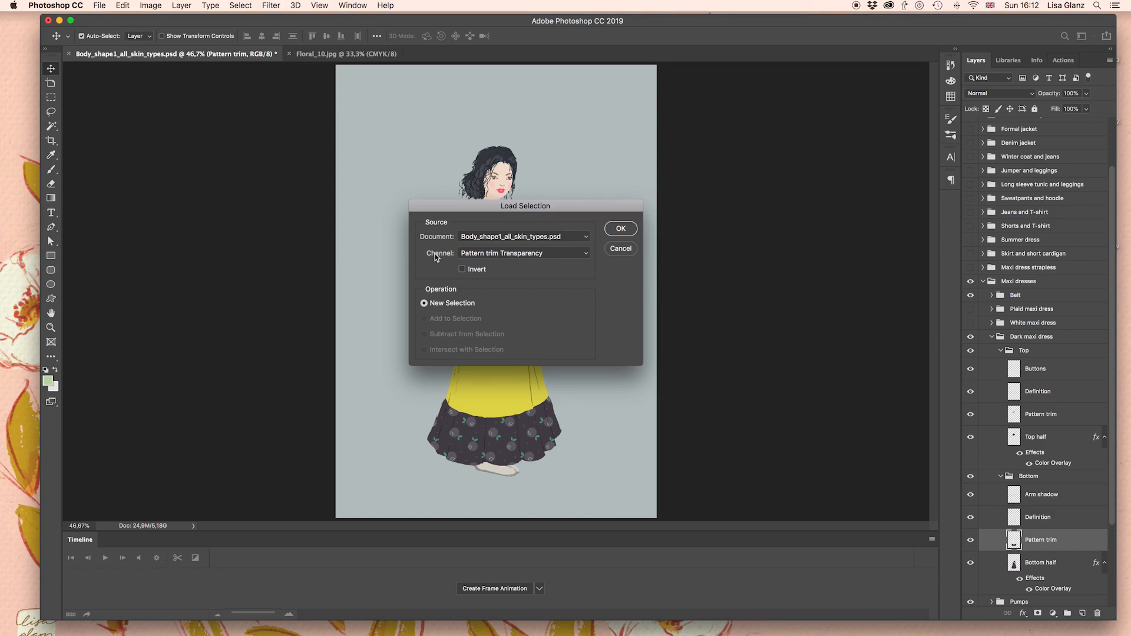
left_click(622, 233)
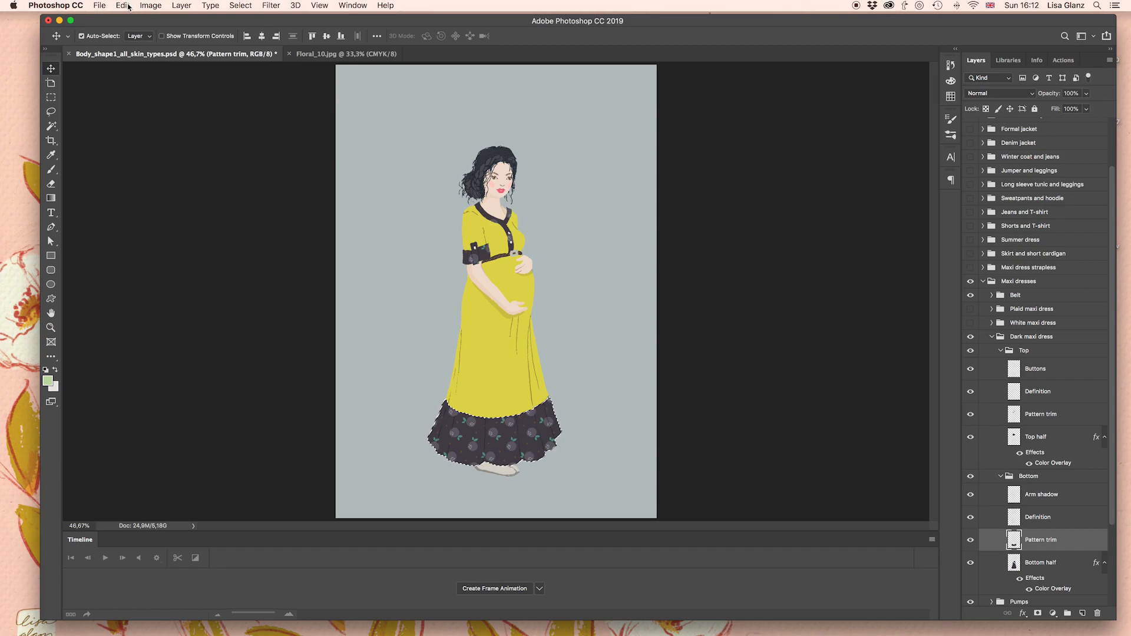
left_click(129, 7)
mouse_move(181, 116)
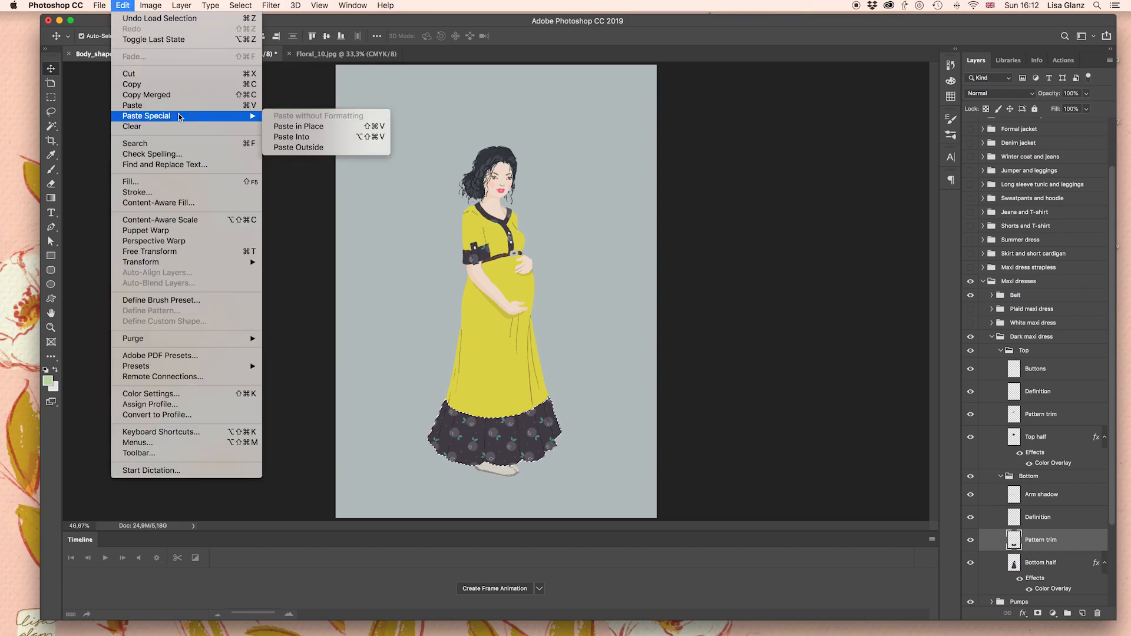
left_click(325, 140)
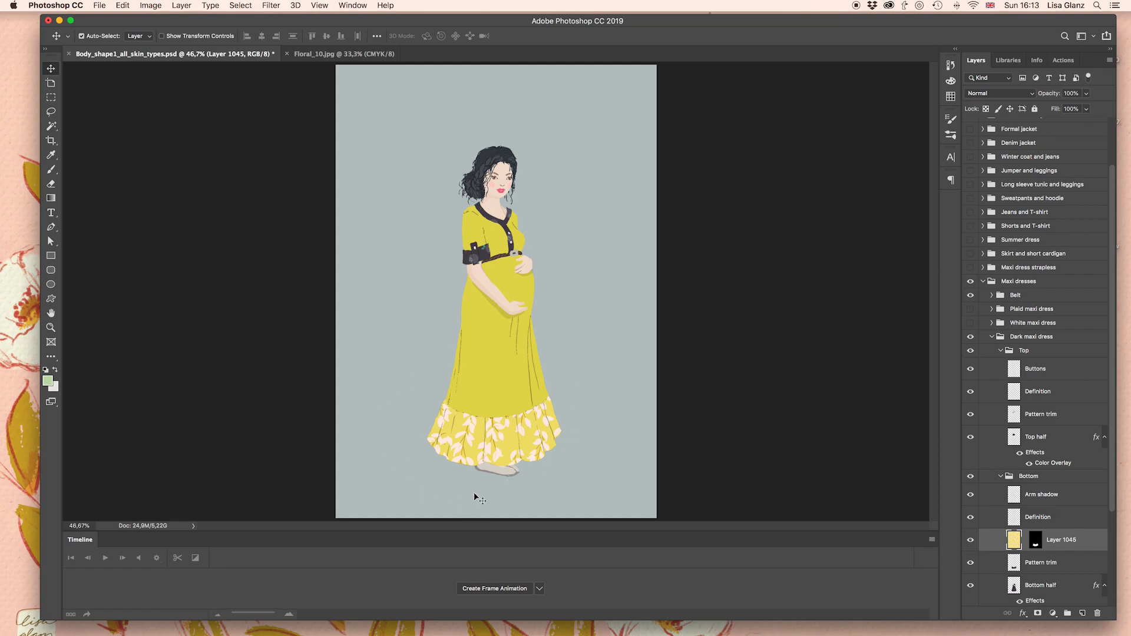
Scale the floral pattern on the skirt trim down to about 59% width and 66% height with Free Transform
left_click(123, 6)
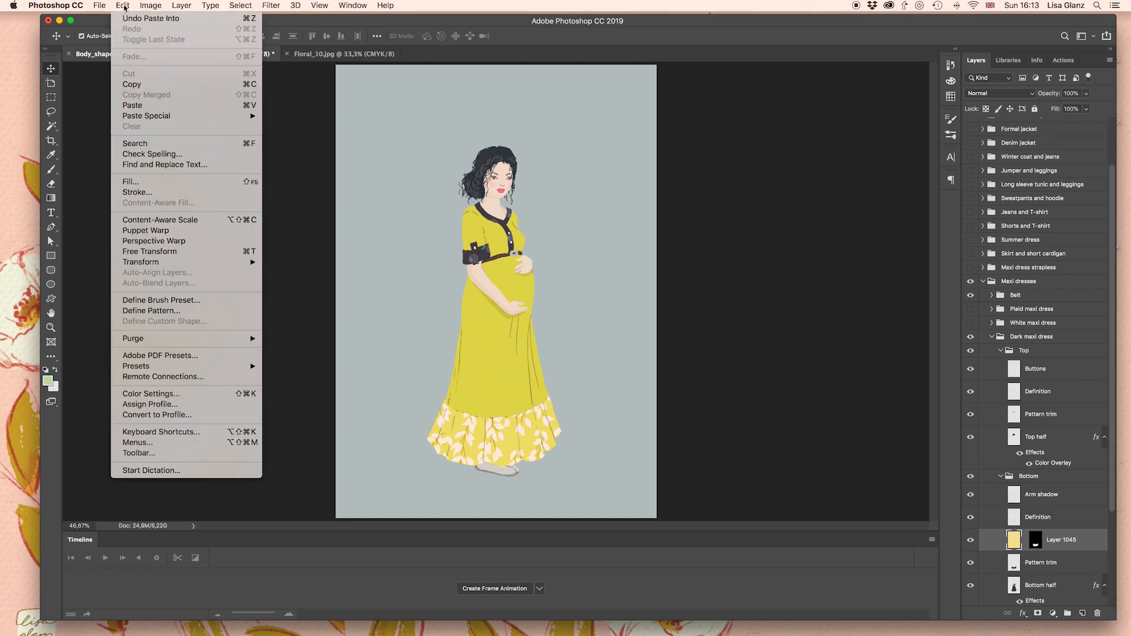
left_click(185, 255)
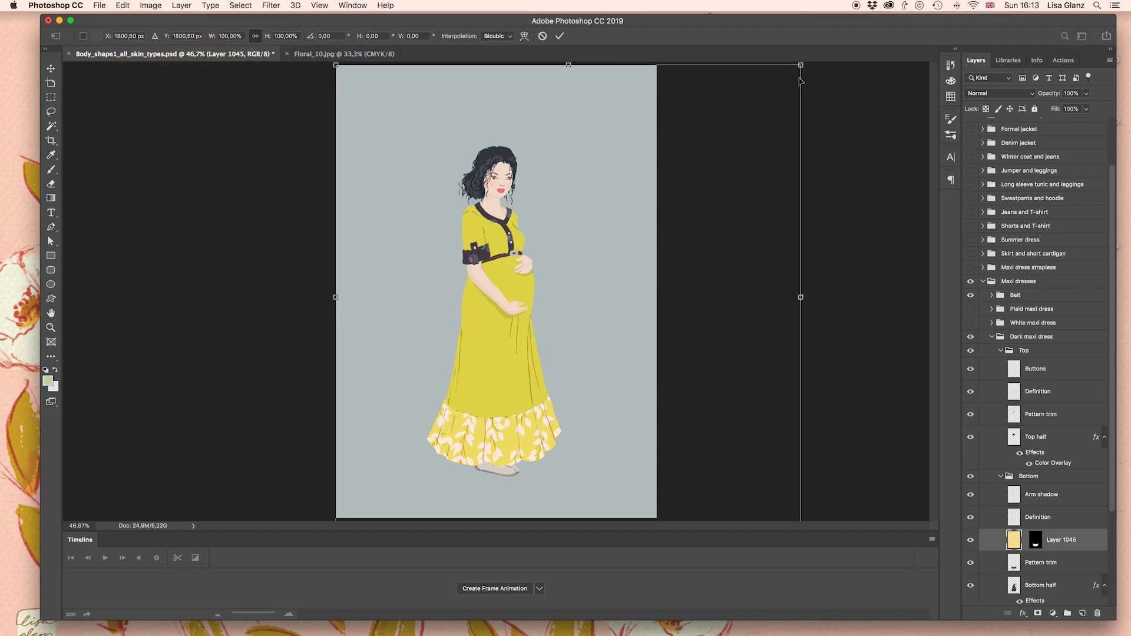
left_click_drag(801, 64, 611, 221)
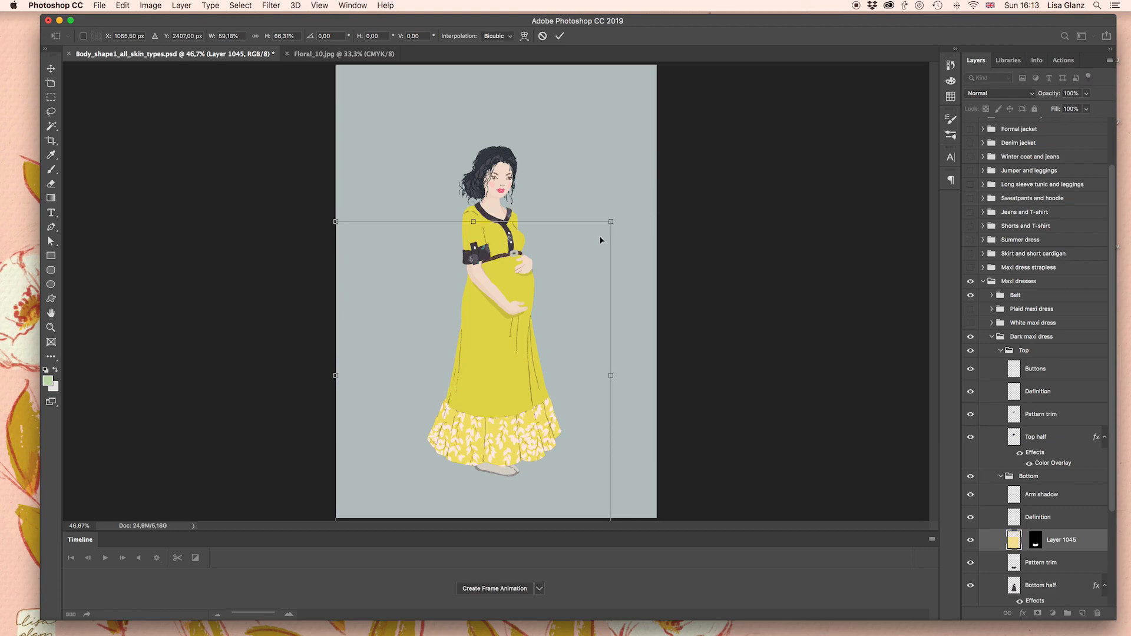
key("Return")
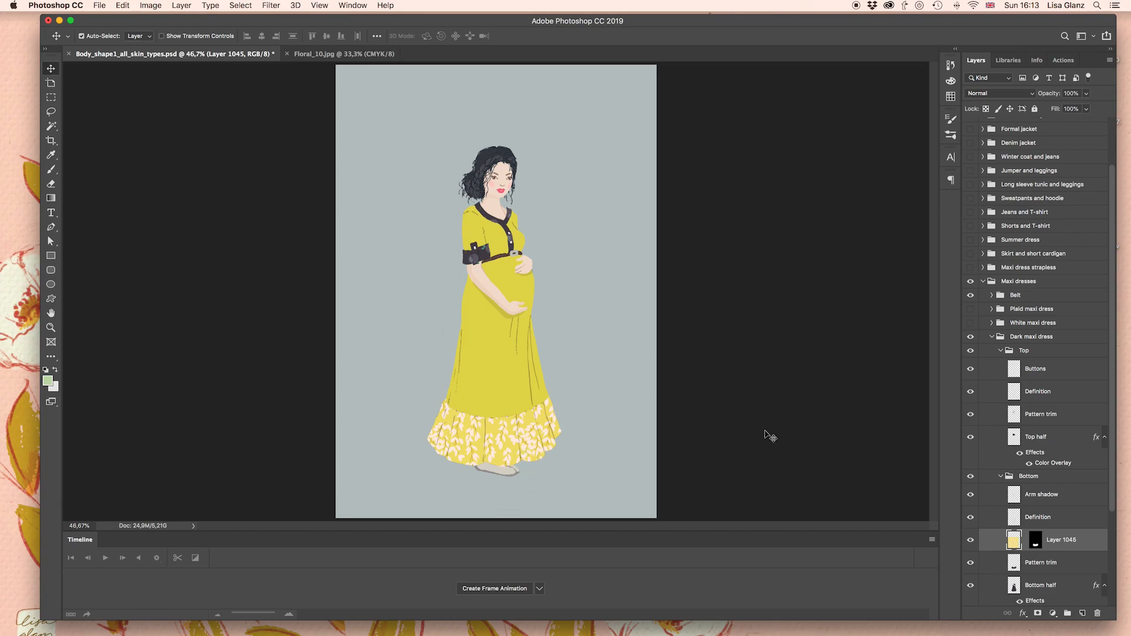
Load the Top group's Pattern trim transparency as a new selection and paste the copied floral pattern into it
left_click(1048, 415)
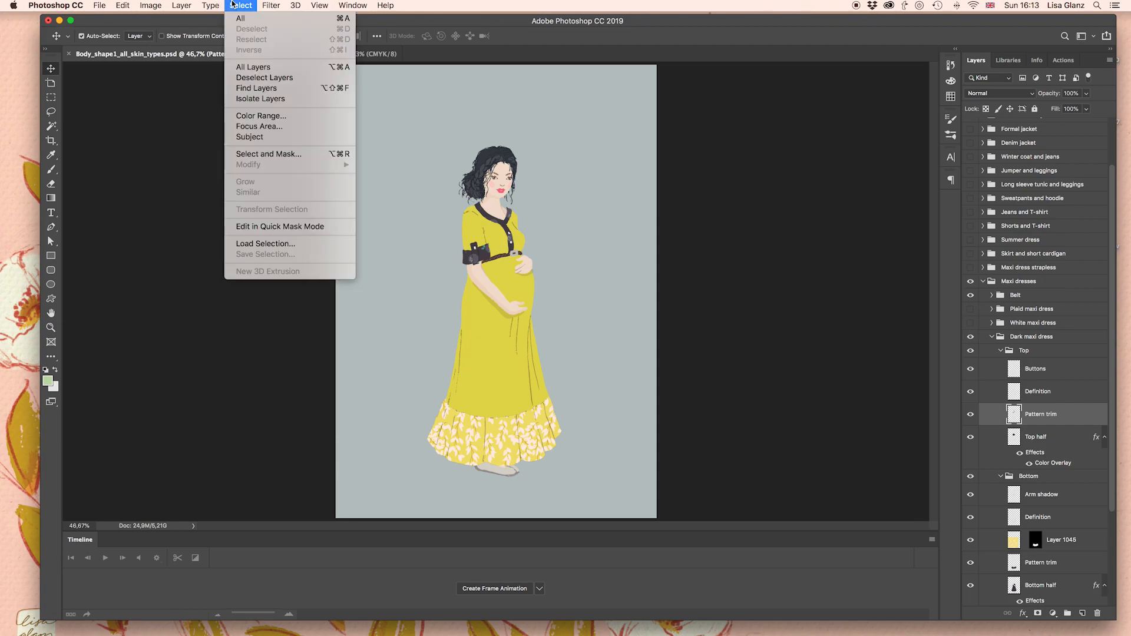
left_click(287, 244)
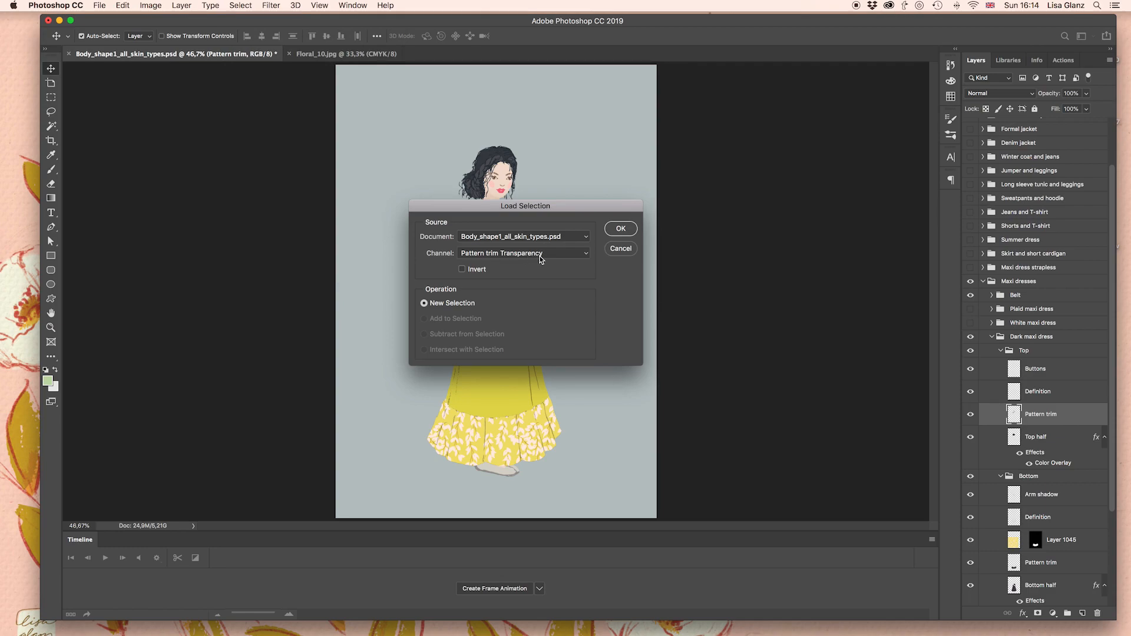
left_click(620, 229)
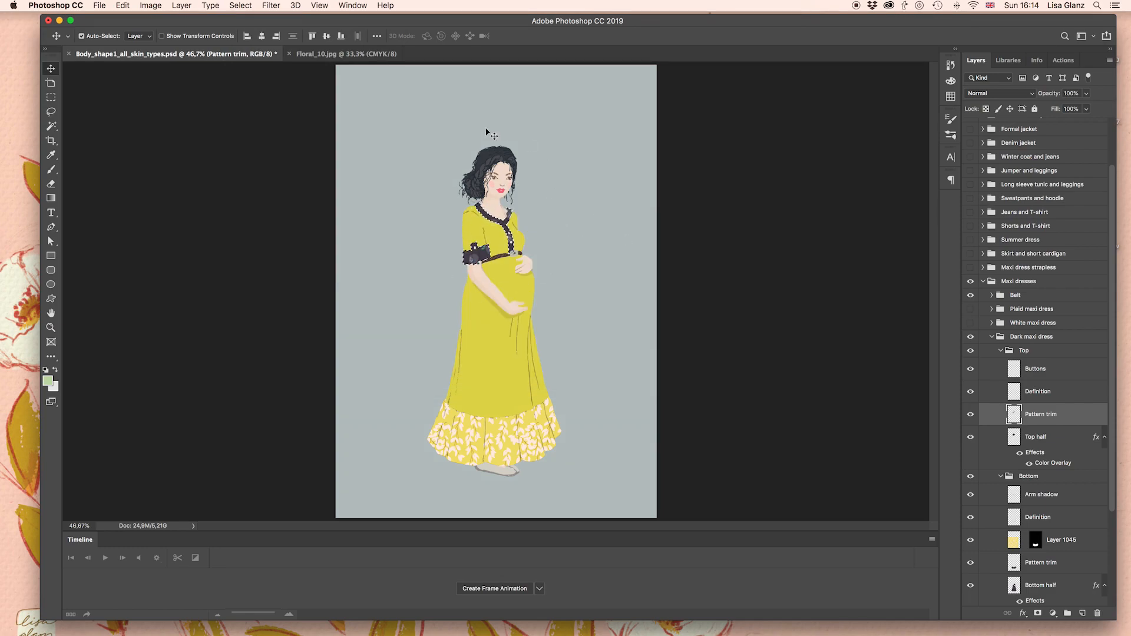
left_click(139, 5)
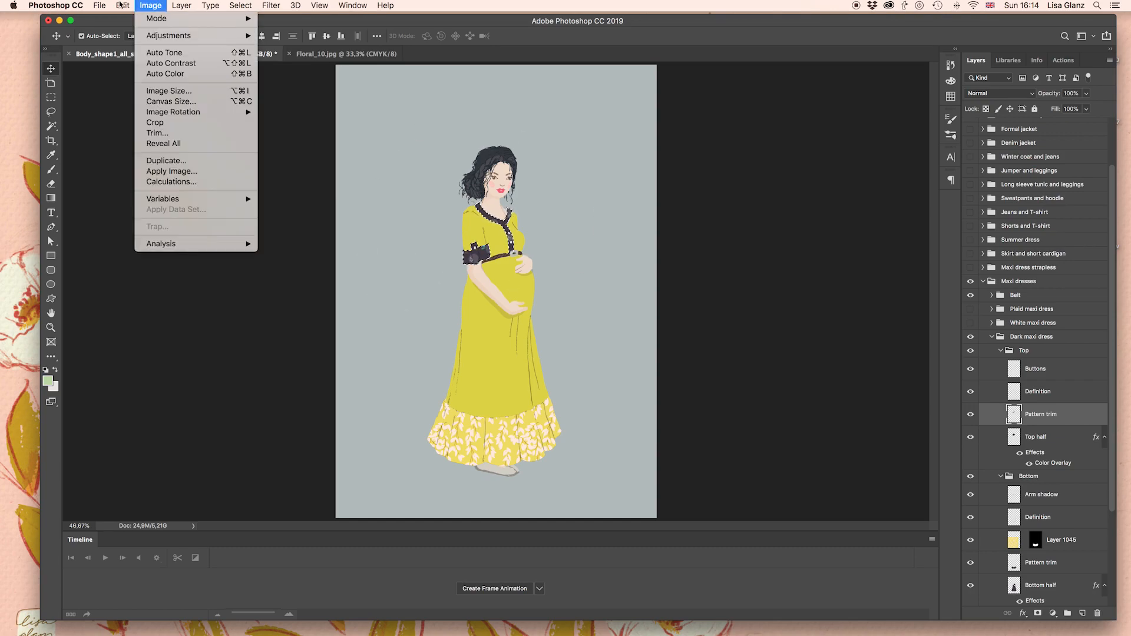
mouse_move(122, 5)
mouse_move(154, 118)
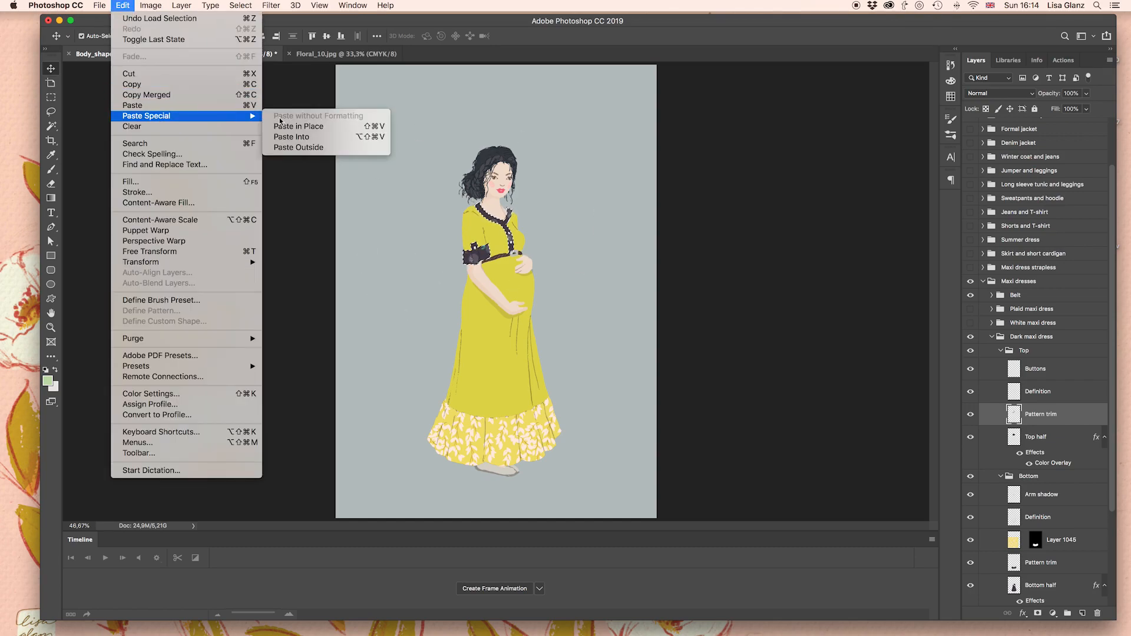
left_click(297, 139)
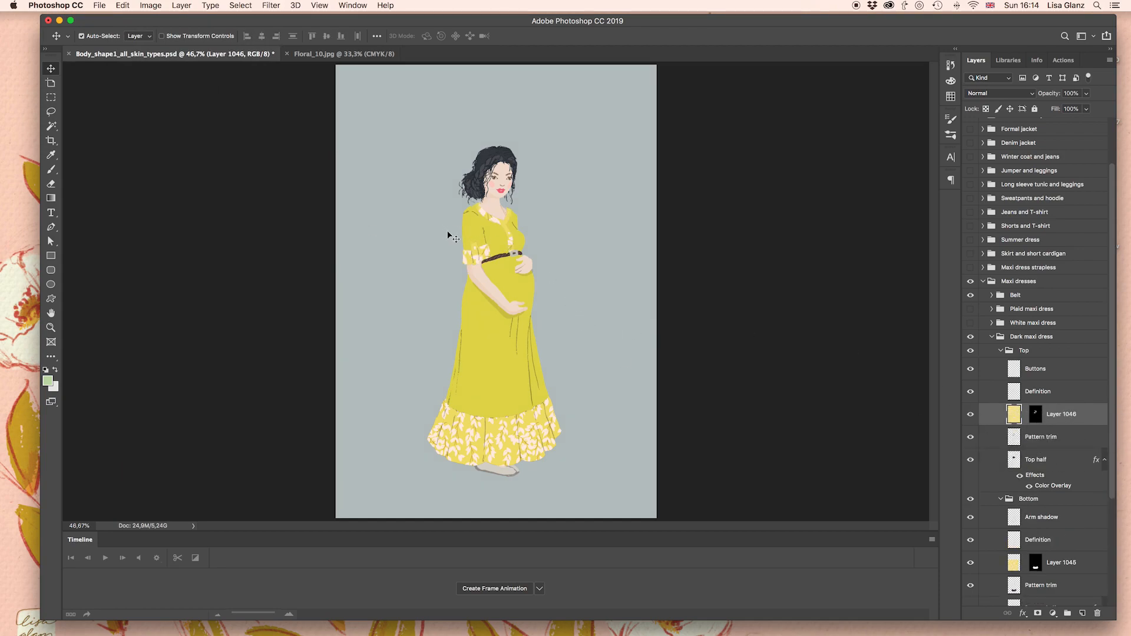
Scale the floral pattern on the collar and sleeve trim to about 54% width and 73% height with Free Transform
left_click(122, 5)
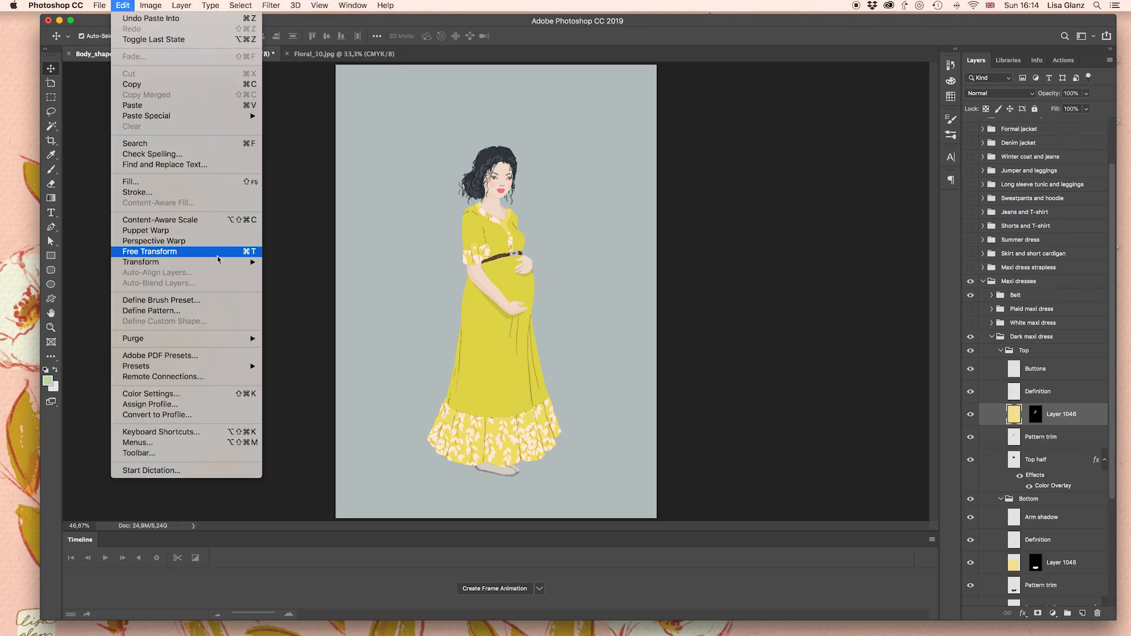
left_click(218, 259)
left_click_drag(801, 67, 587, 192)
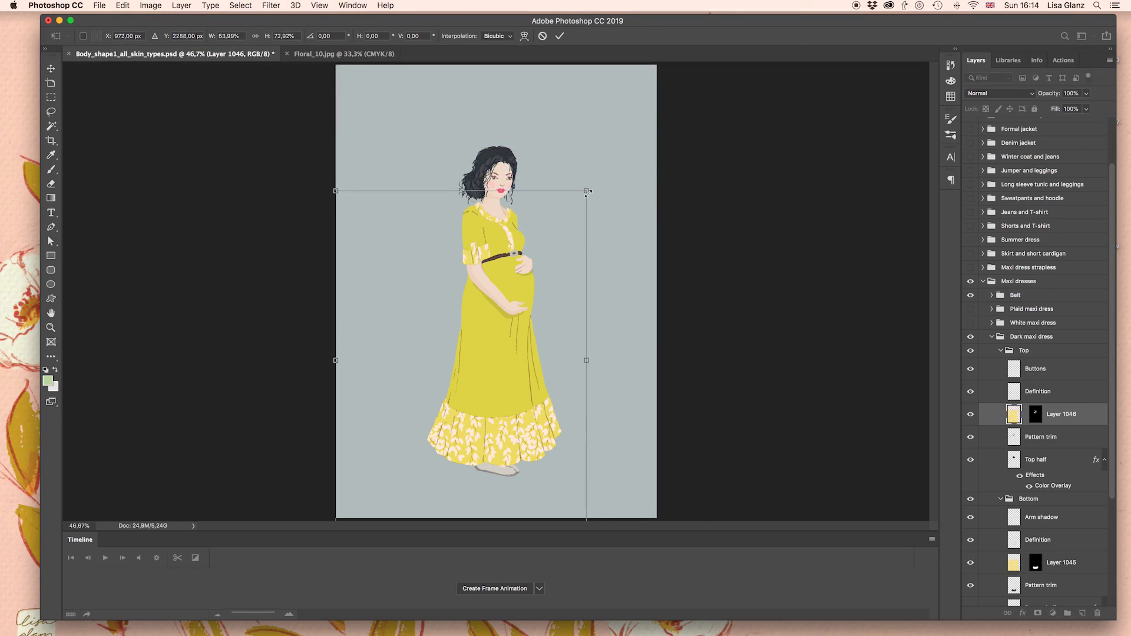
key("Return")
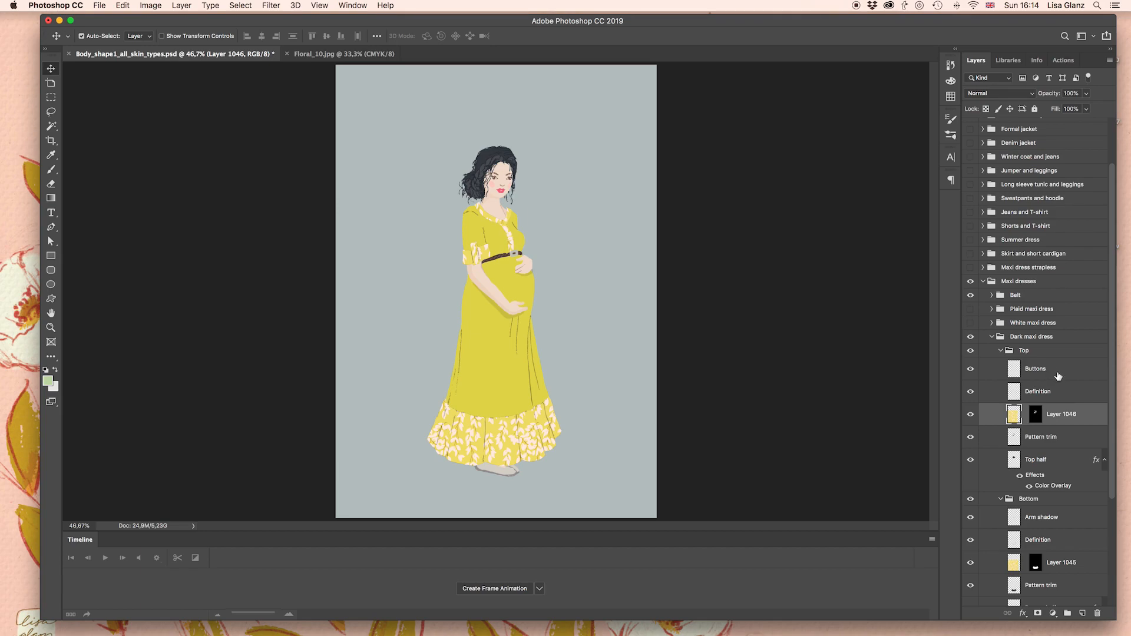
Add a dark brown Color Overlay to the Buttons layer in the Dark maxi dress's Top group and apply the layer style
left_click(1057, 375)
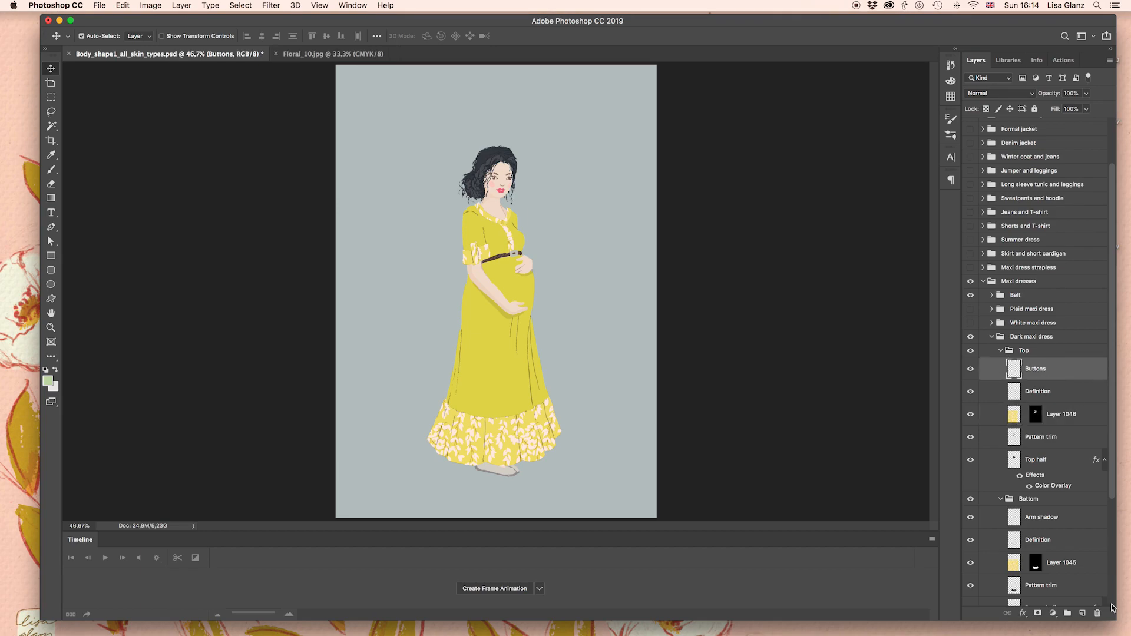
left_click(1024, 614)
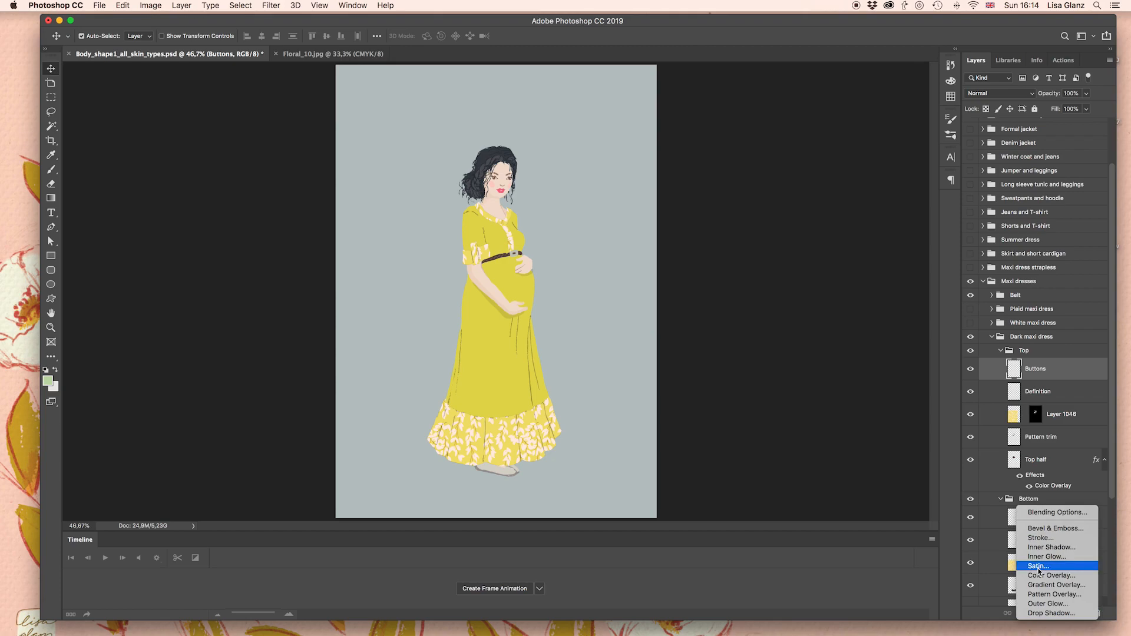
left_click(1041, 576)
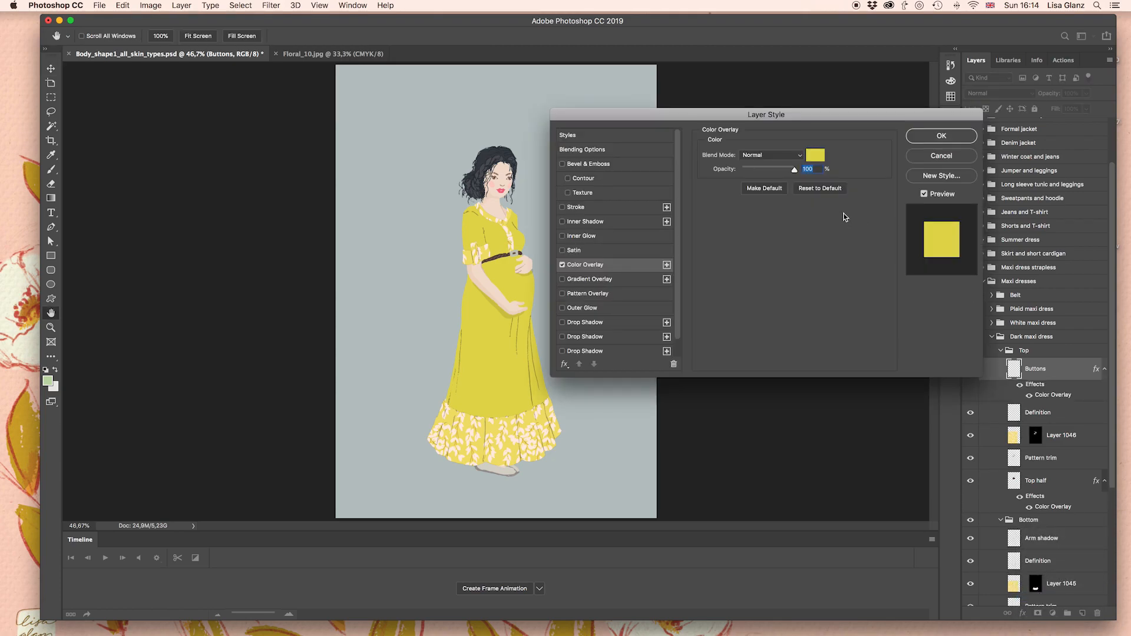
left_click(817, 155)
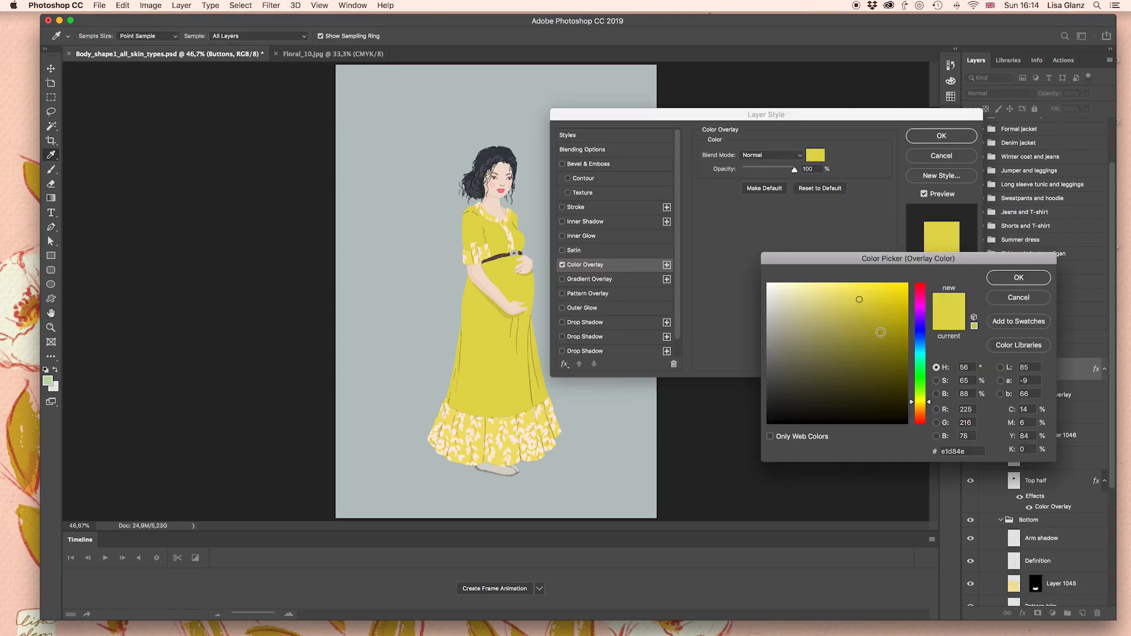
left_click_drag(933, 403, 933, 416)
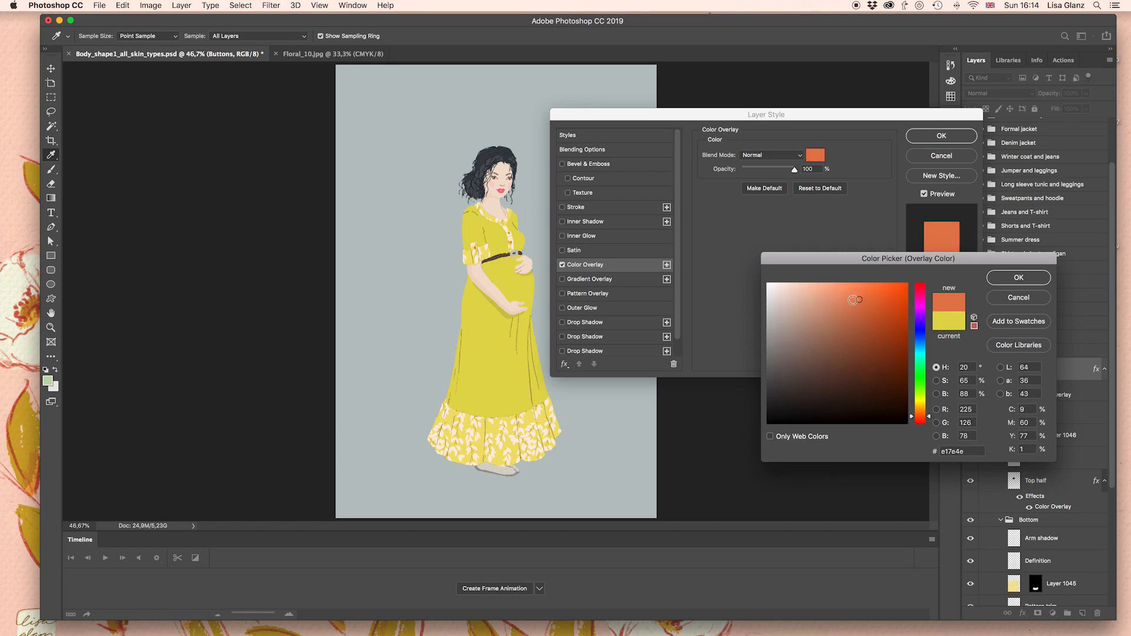
left_click(832, 369)
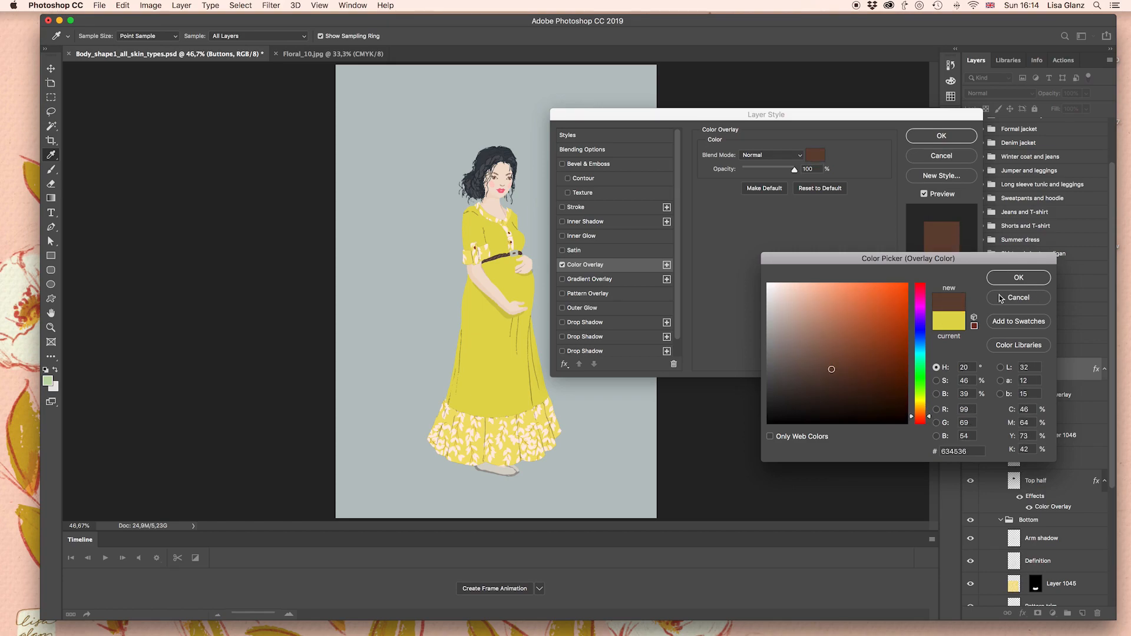
left_click(839, 365)
left_click(1045, 279)
left_click(952, 141)
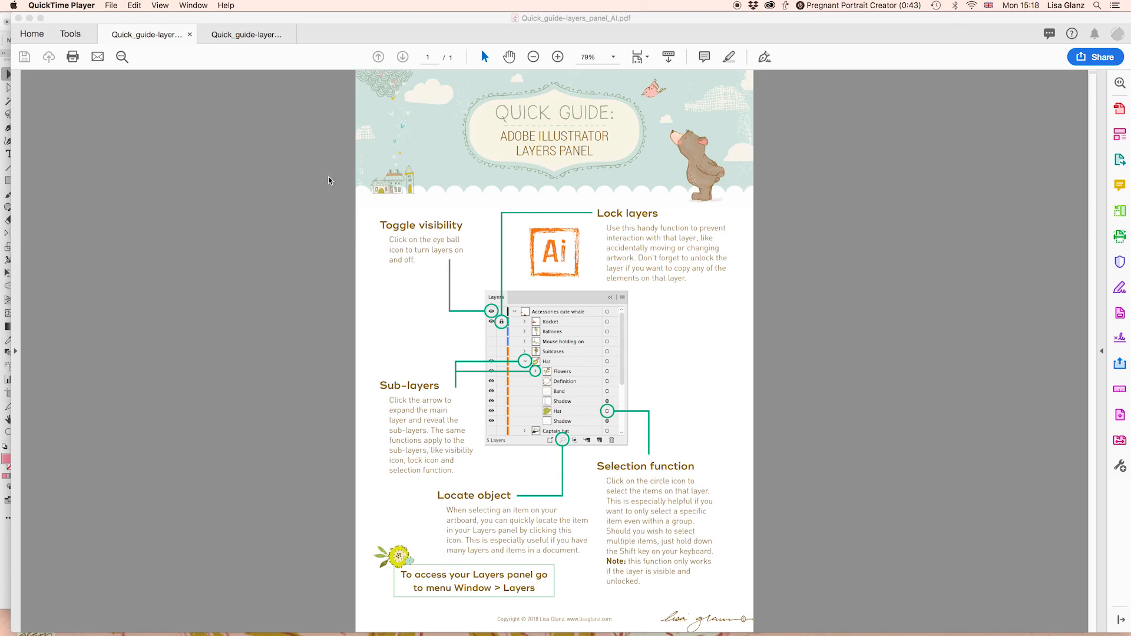
Switch to the second open quick guide PDF
left_click(241, 37)
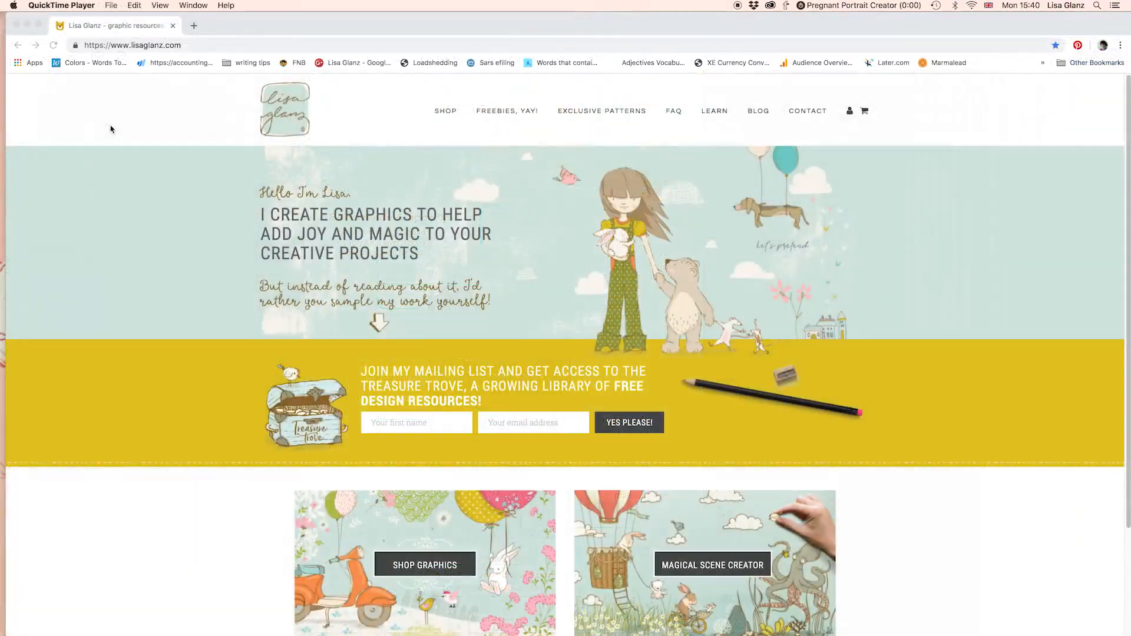
In Chrome, open the tutorial on changing a portrait's hair colour in Adobe Photoshop from the website's Tutorials page and read through its steps
mouse_move(717, 115)
left_click(737, 134)
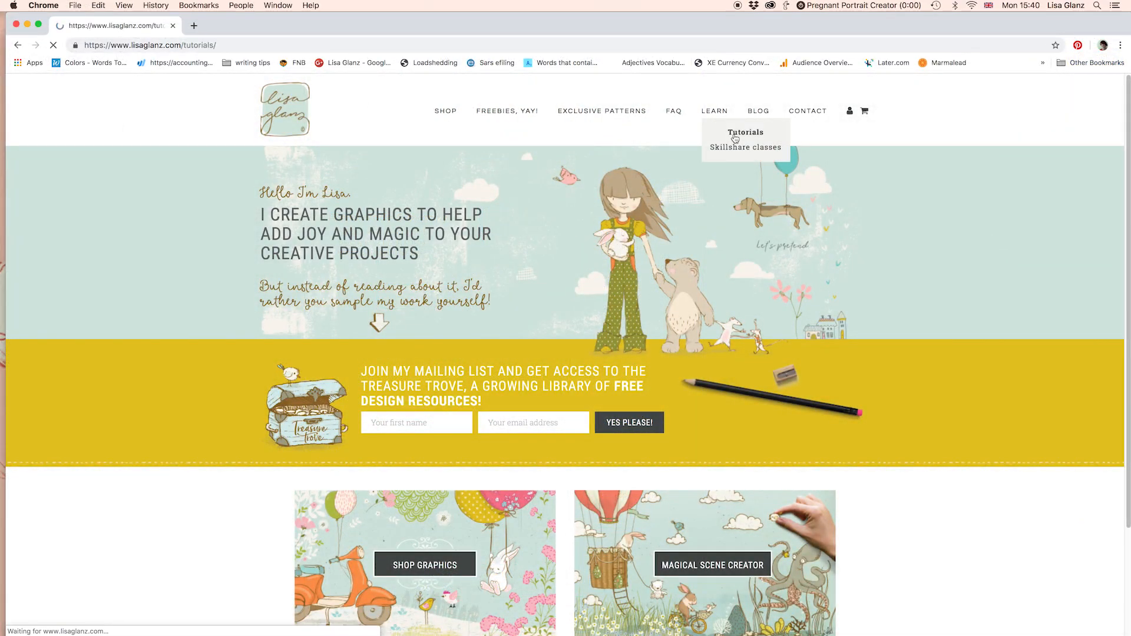
scroll(703, 376, "down", 1)
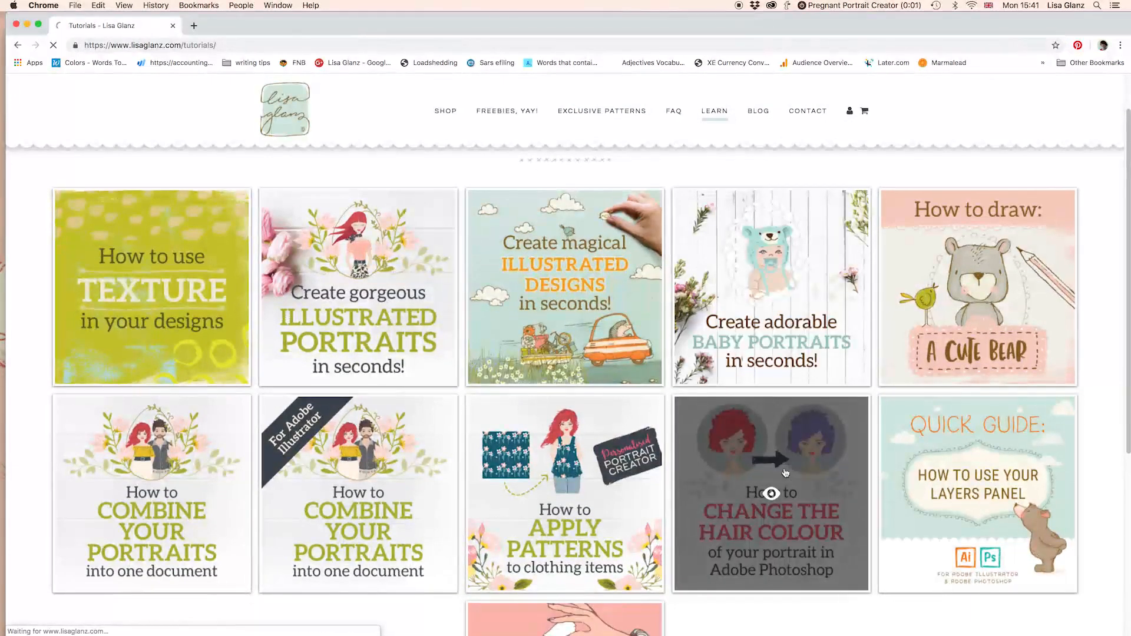
left_click(766, 464)
scroll(604, 418, "down", 4)
scroll(604, 418, "down", 20)
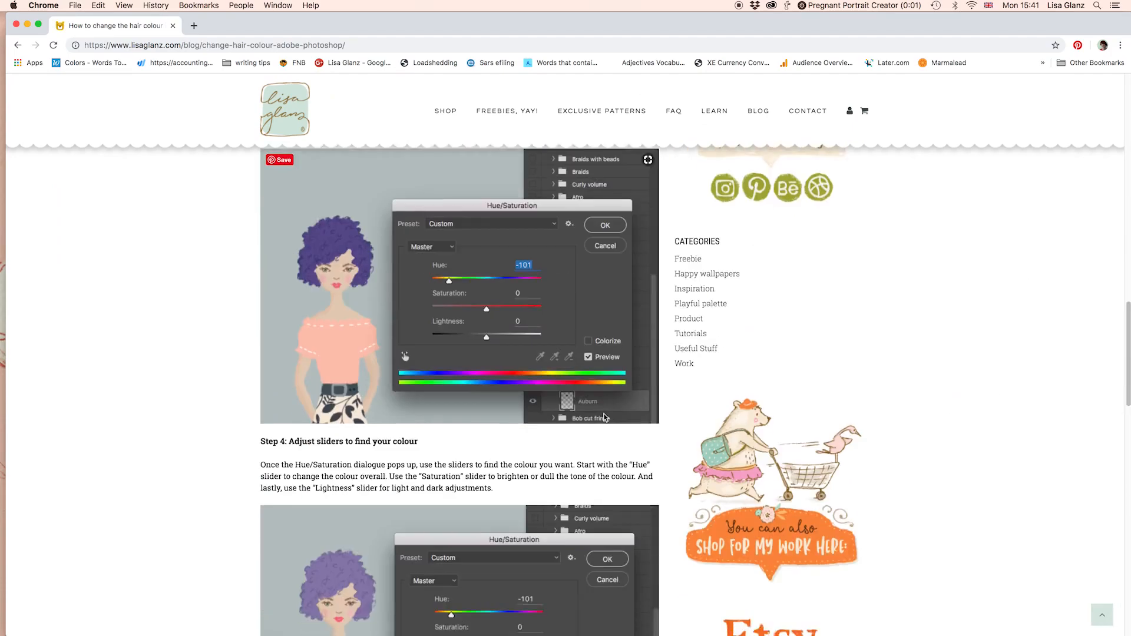